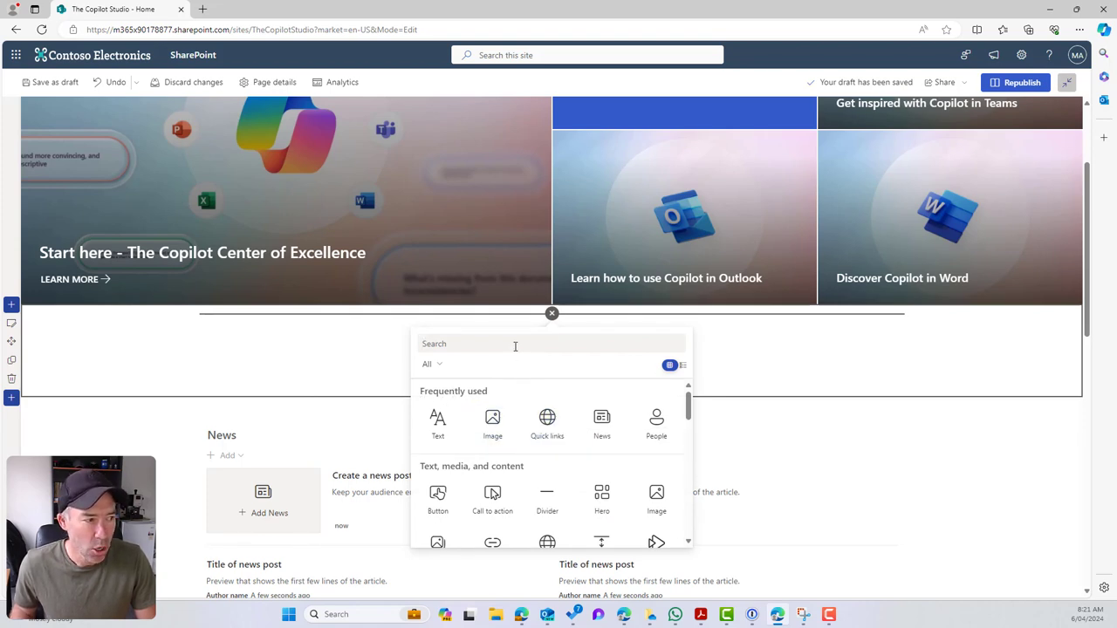
Search the toolbox for 'quick link' and insert a Quick links web part into the section.
{"action": "type", "text": "quick link"}
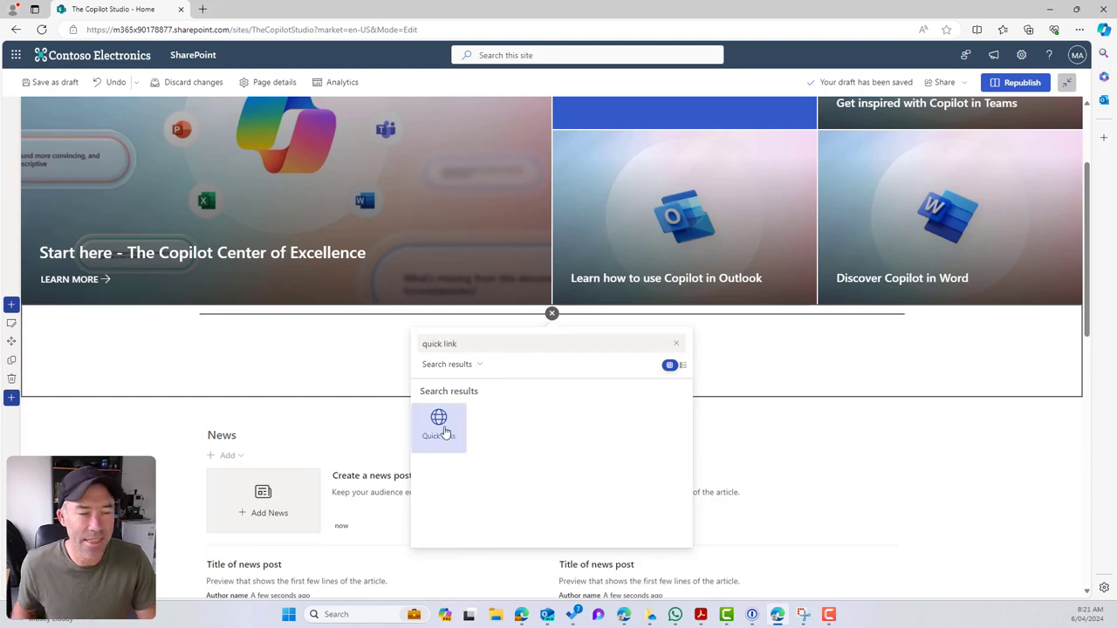
{"action": "left_click", "coordinate": [439, 425]}
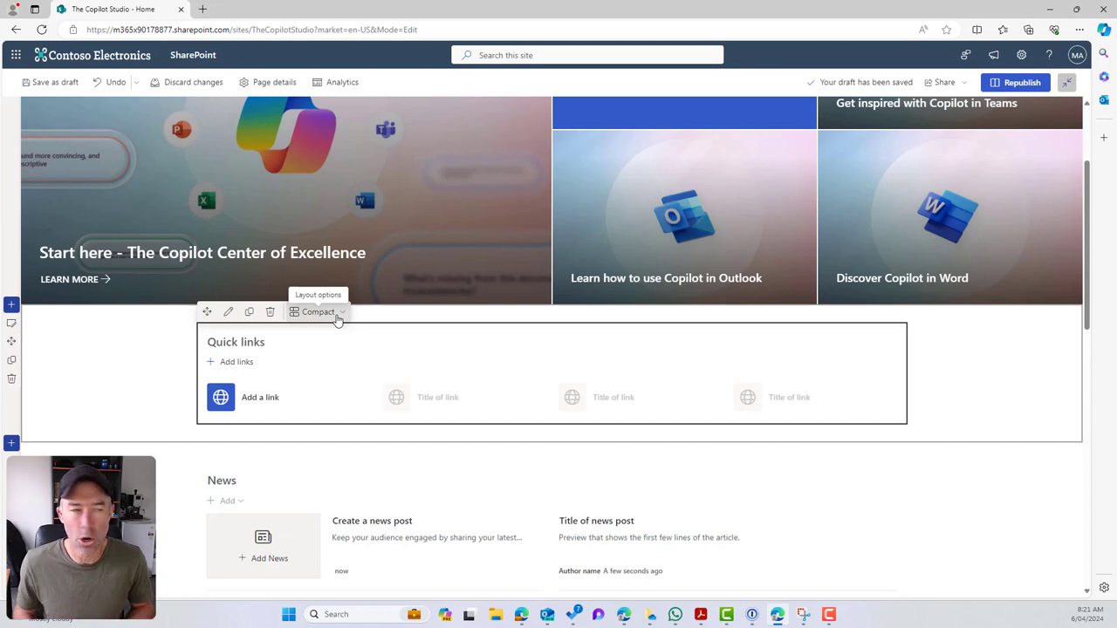
Cycle the Quick links layout through Filmstrip, Grid, Button, List and finally Tiles.
{"action": "left_click", "coordinate": [337, 316]}
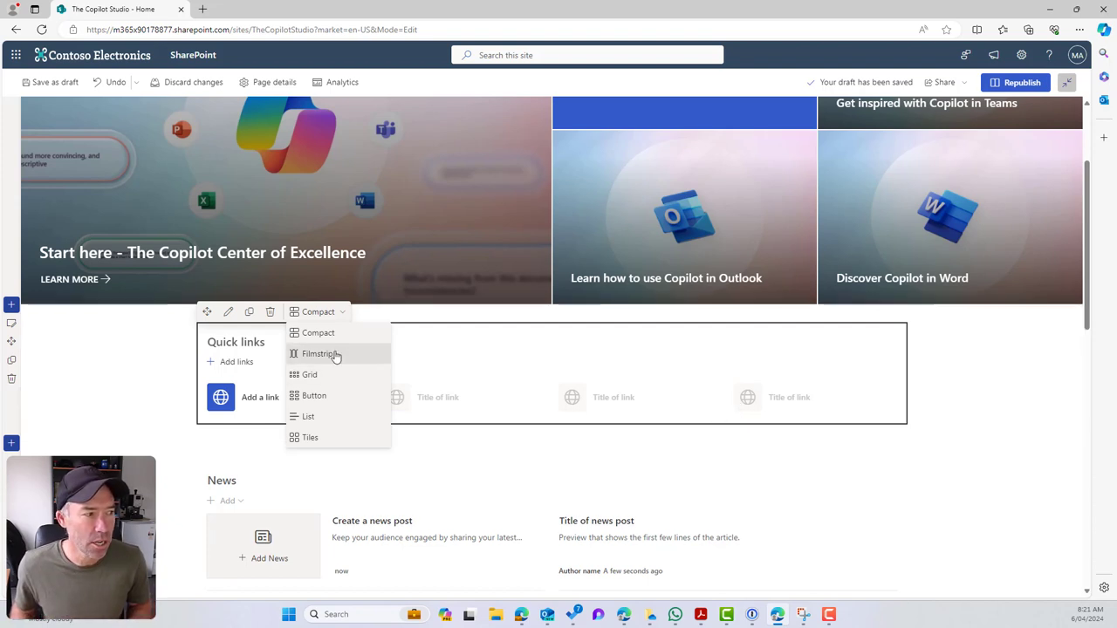
{"action": "left_click", "coordinate": [334, 353]}
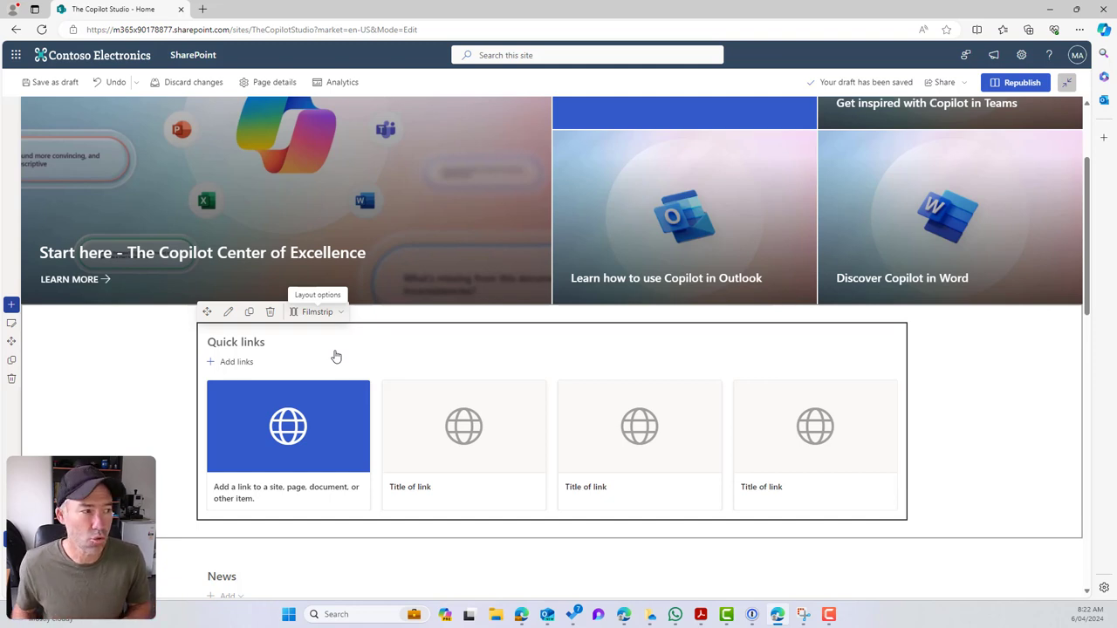
{"action": "left_click", "coordinate": [317, 312]}
{"action": "left_click", "coordinate": [315, 375]}
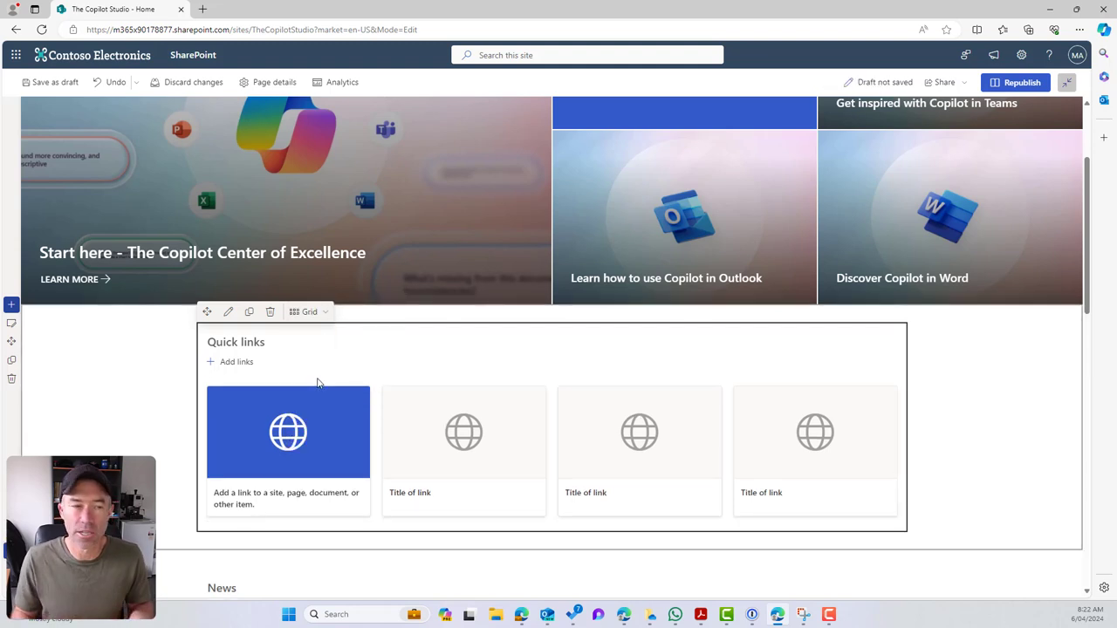
{"action": "left_click", "coordinate": [308, 313]}
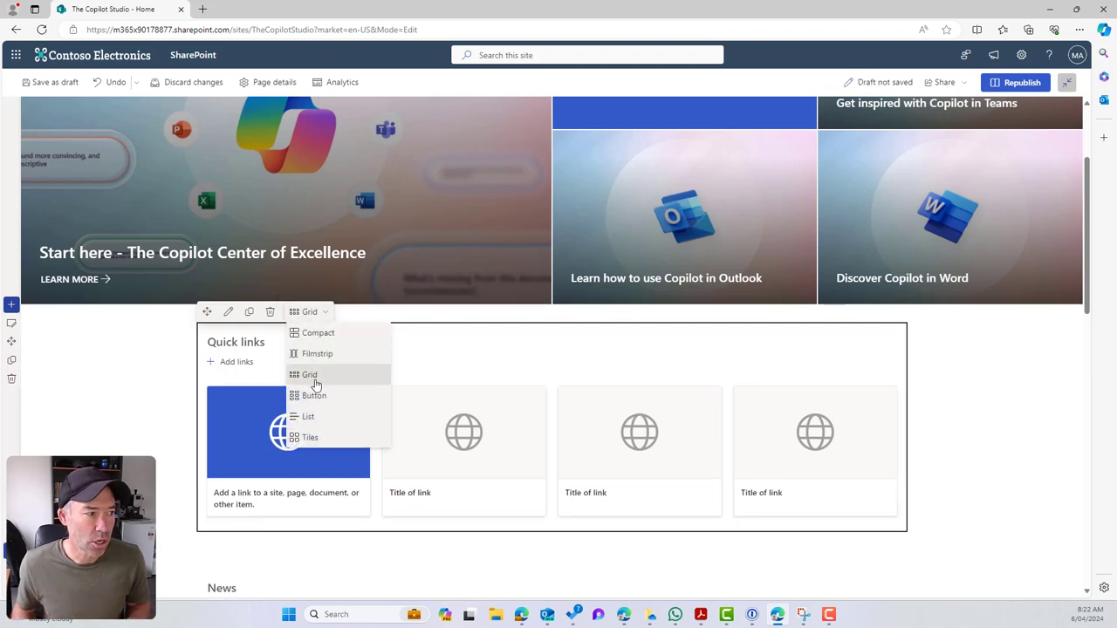
{"action": "left_click", "coordinate": [315, 396]}
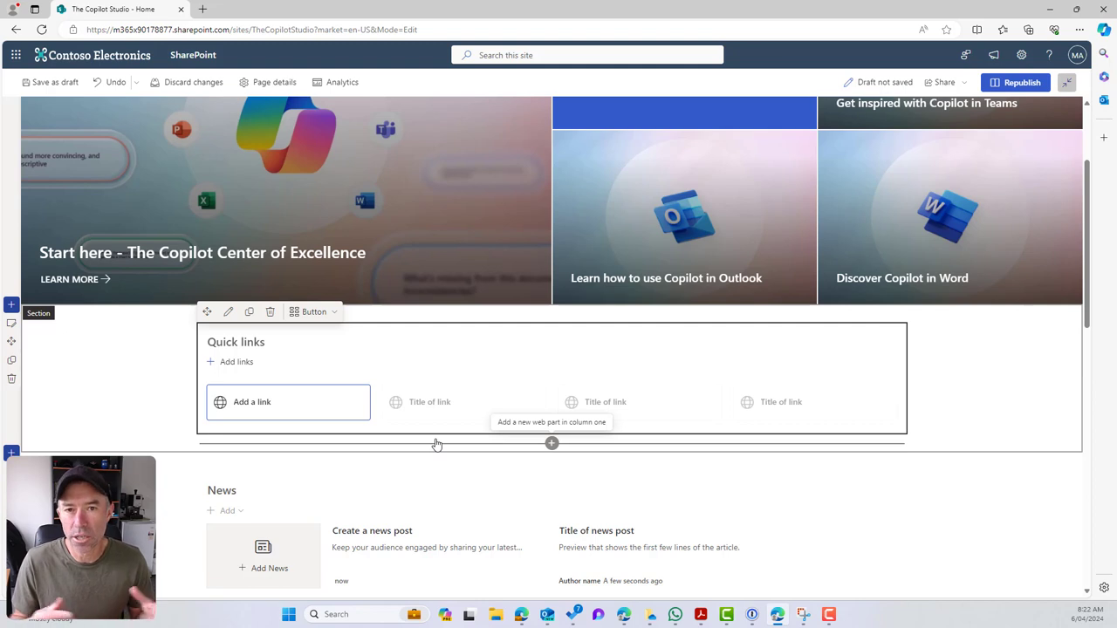
{"action": "left_click", "coordinate": [310, 313]}
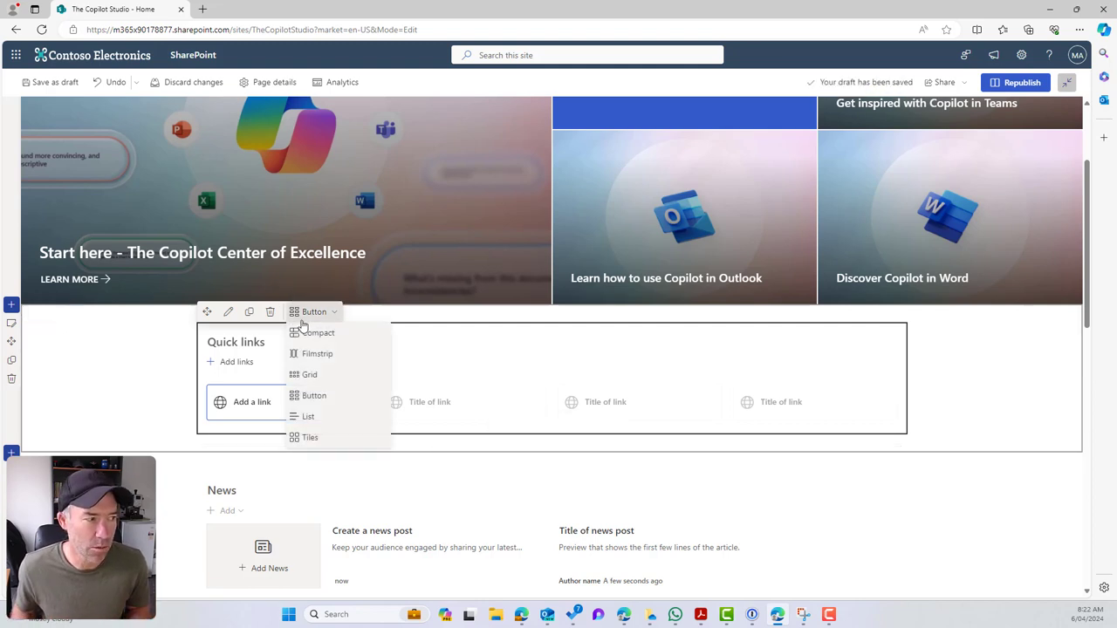
{"action": "left_click", "coordinate": [308, 417]}
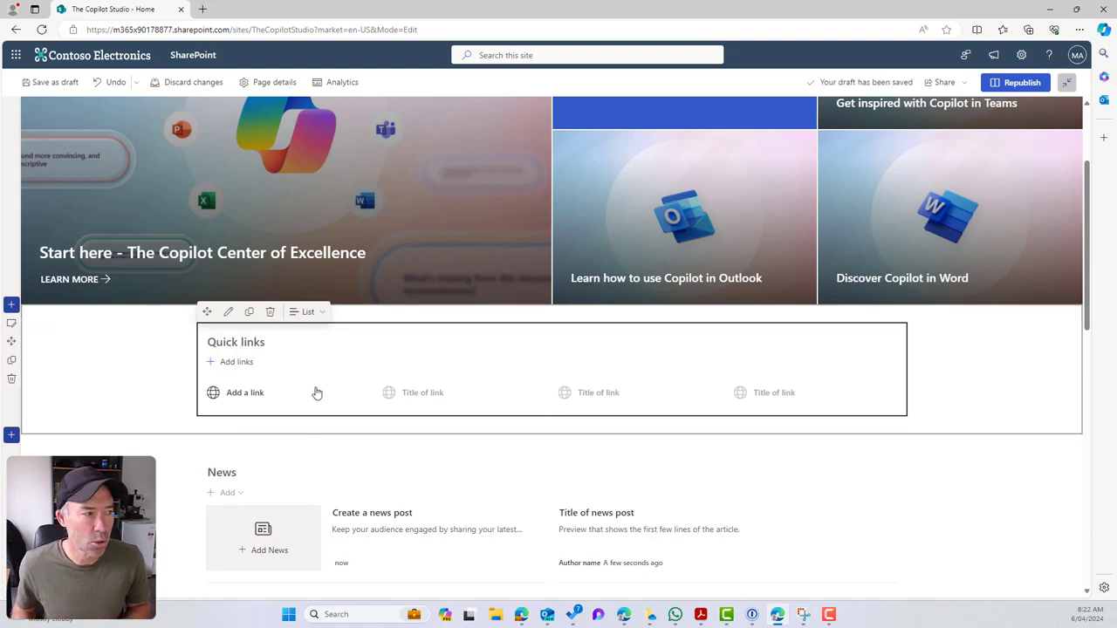
{"action": "left_click", "coordinate": [315, 312]}
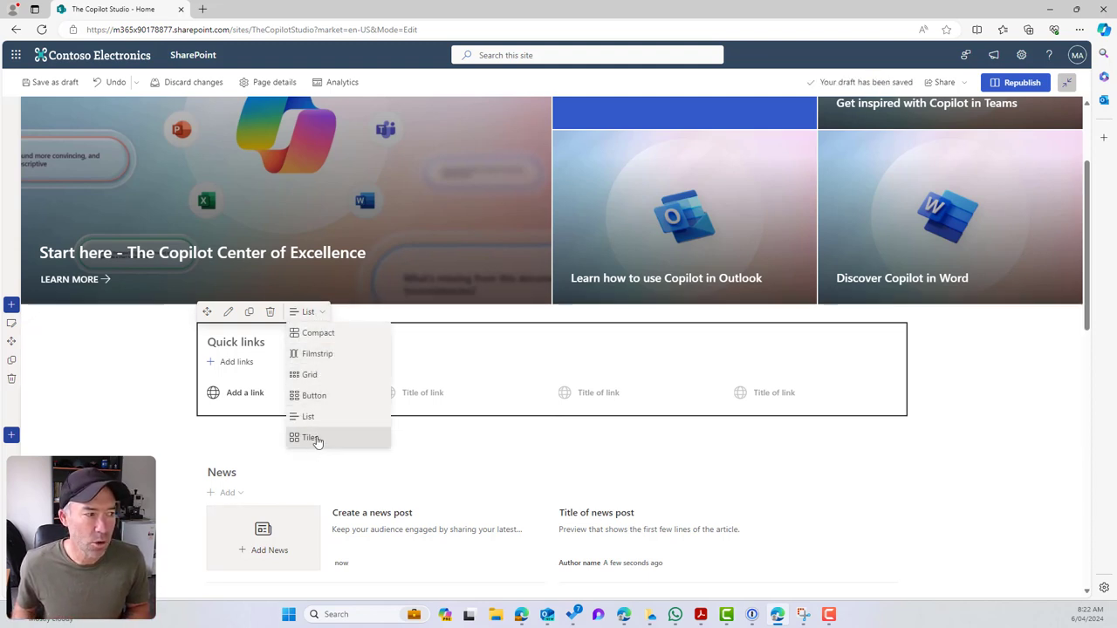
{"action": "left_click", "coordinate": [315, 439]}
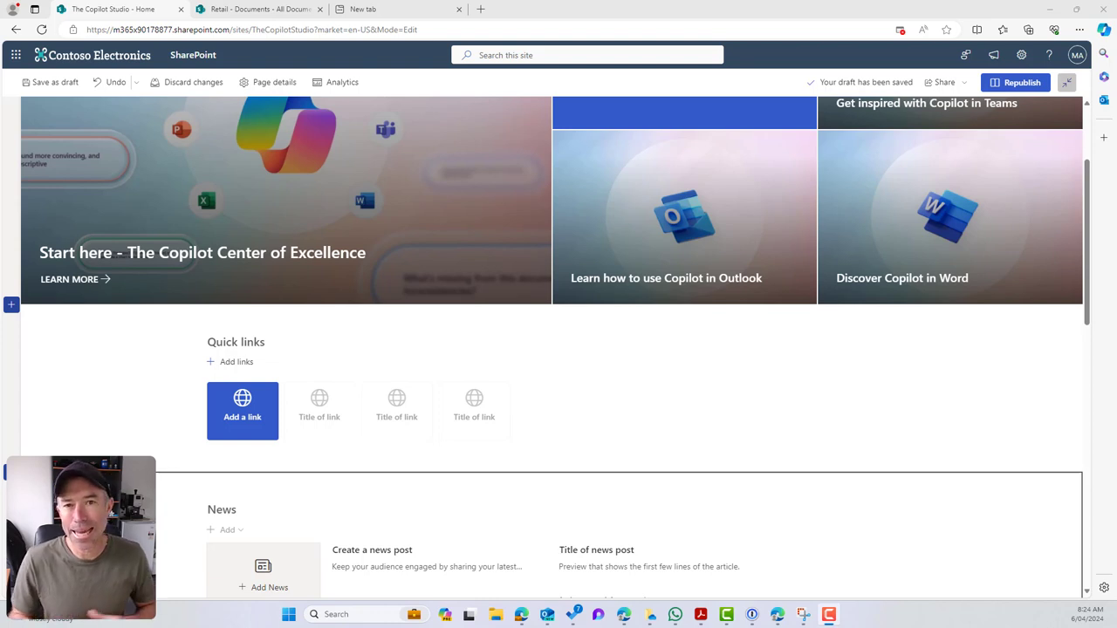
Switch the Quick links web part back to the Button layout.
{"action": "left_click", "coordinate": [269, 354]}
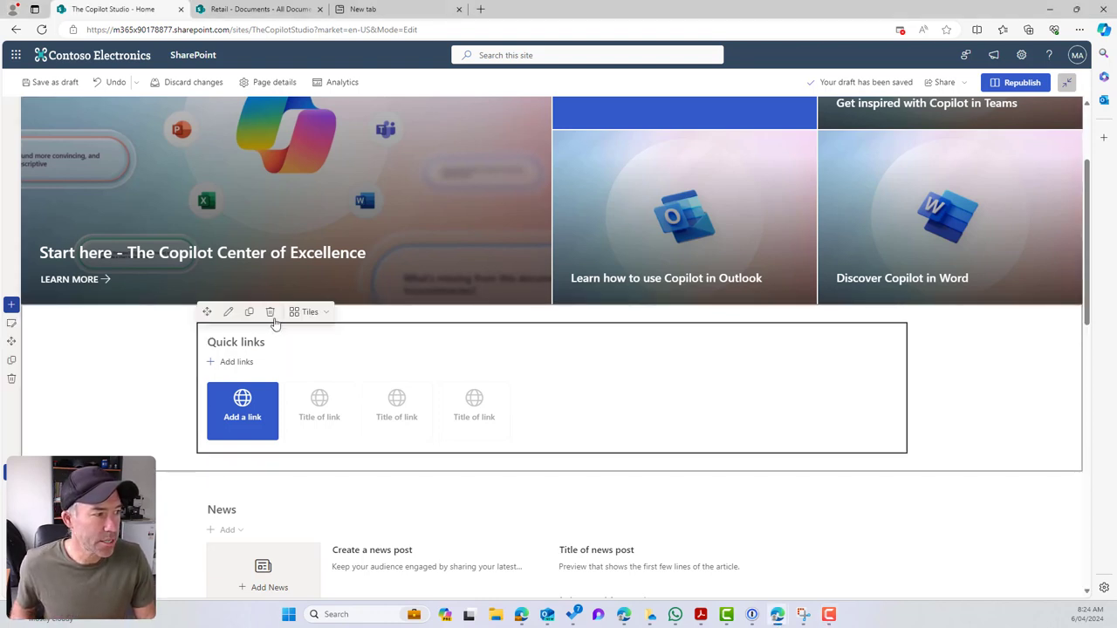
{"action": "left_click", "coordinate": [306, 312]}
{"action": "left_click", "coordinate": [318, 397]}
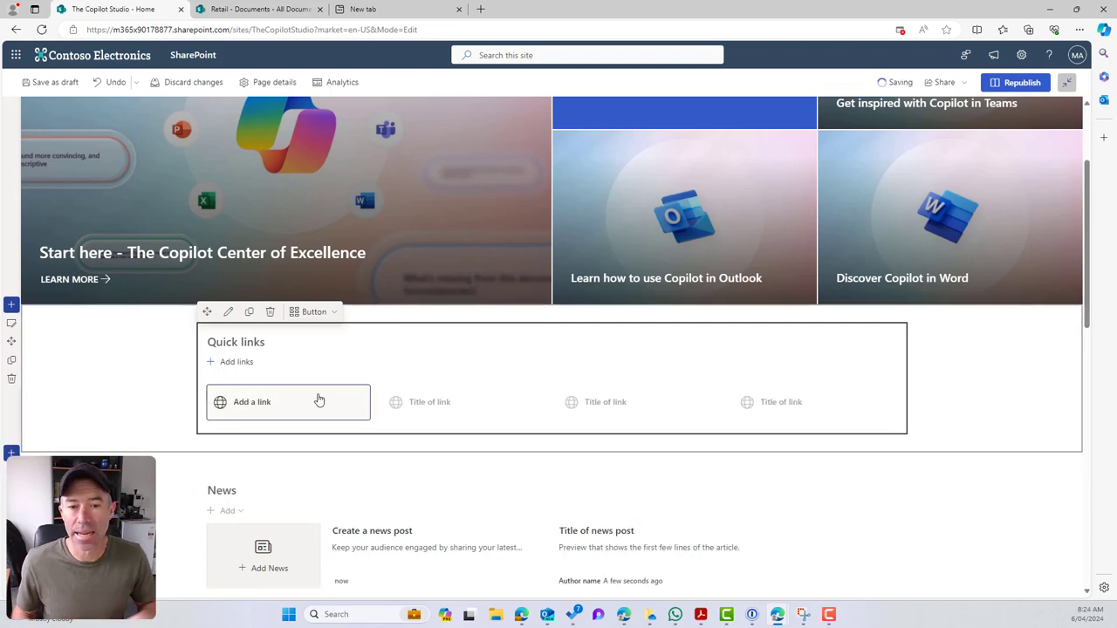
Add a quick link to the TopicHome page from the Recent items.
{"action": "left_click", "coordinate": [243, 363]}
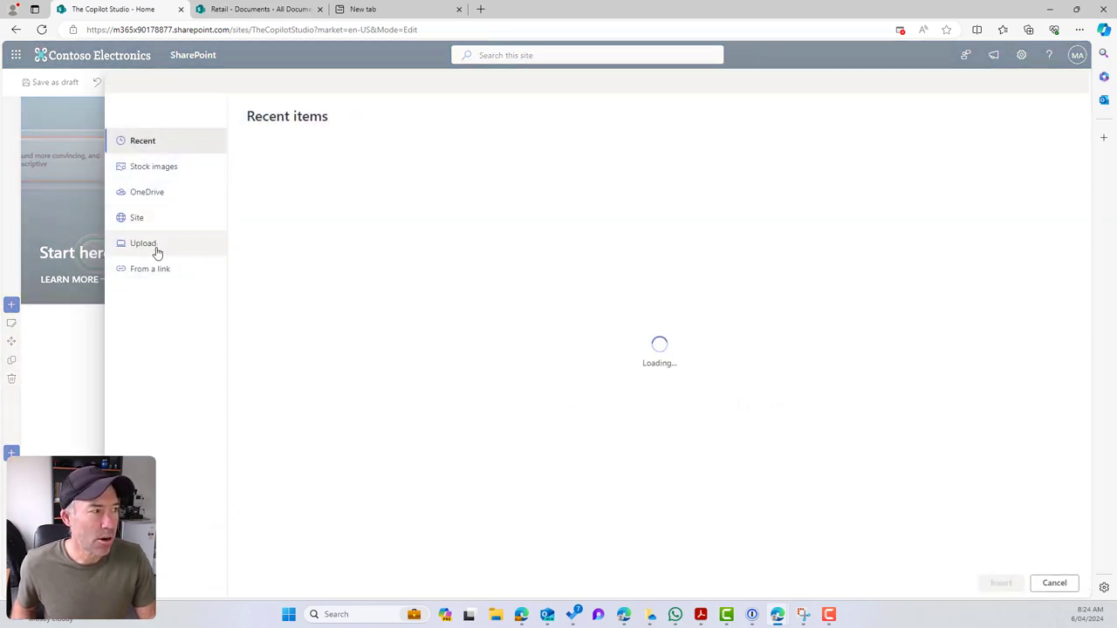
{"action": "left_click", "coordinate": [402, 187]}
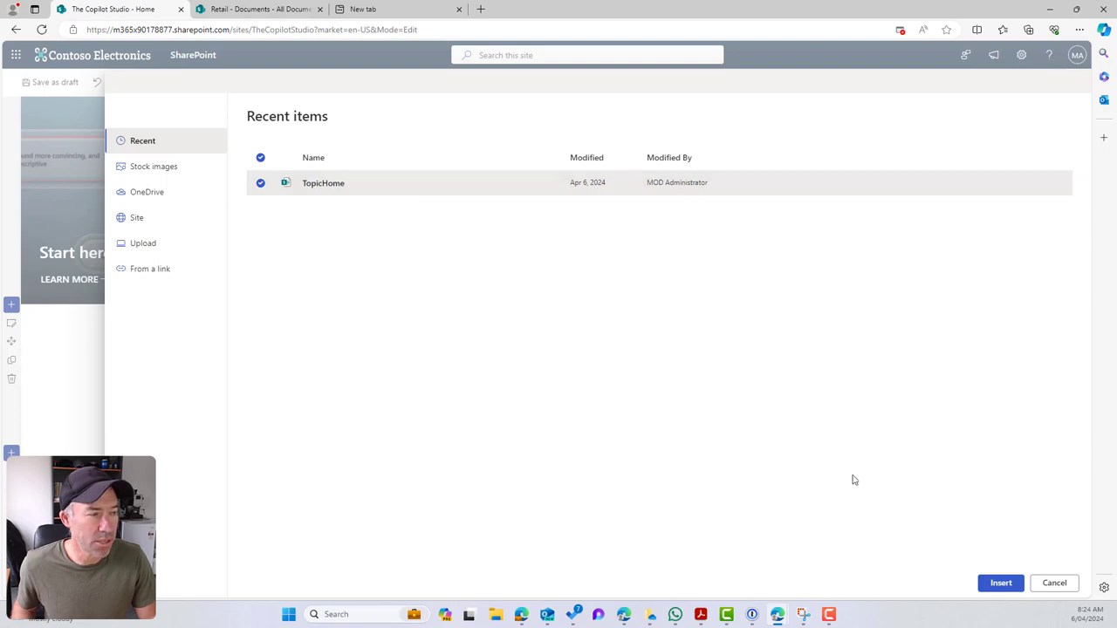
{"action": "left_click", "coordinate": [999, 583]}
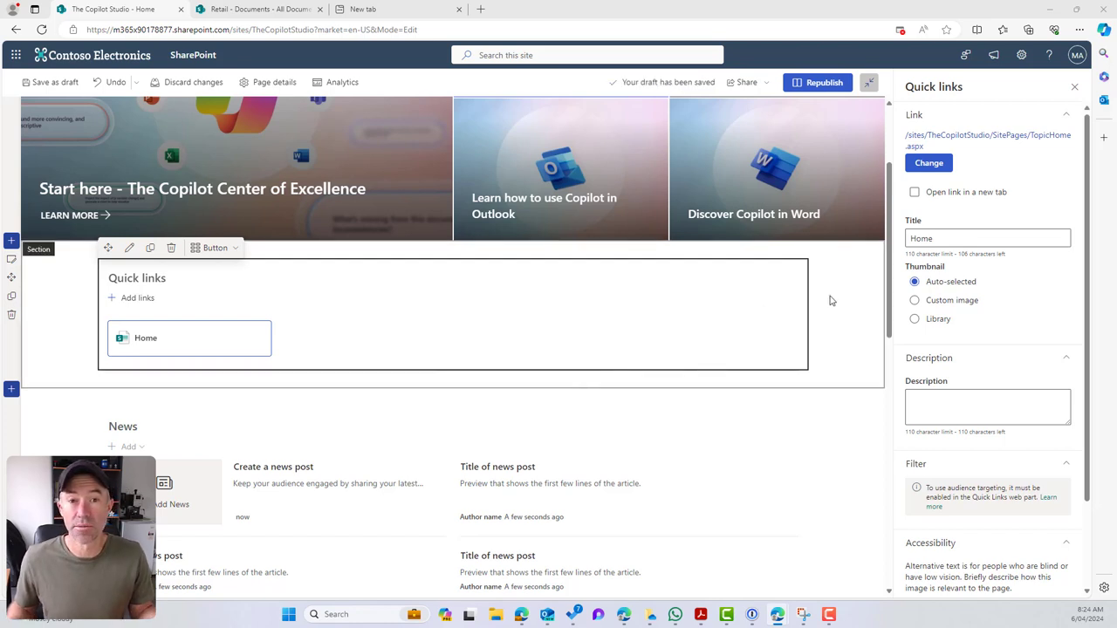
Retitle the link from 'Home' to 'How we work' and paste in its team-activities description.
{"action": "left_click", "coordinate": [955, 239]}
{"action": "double_click", "coordinate": [927, 238]}
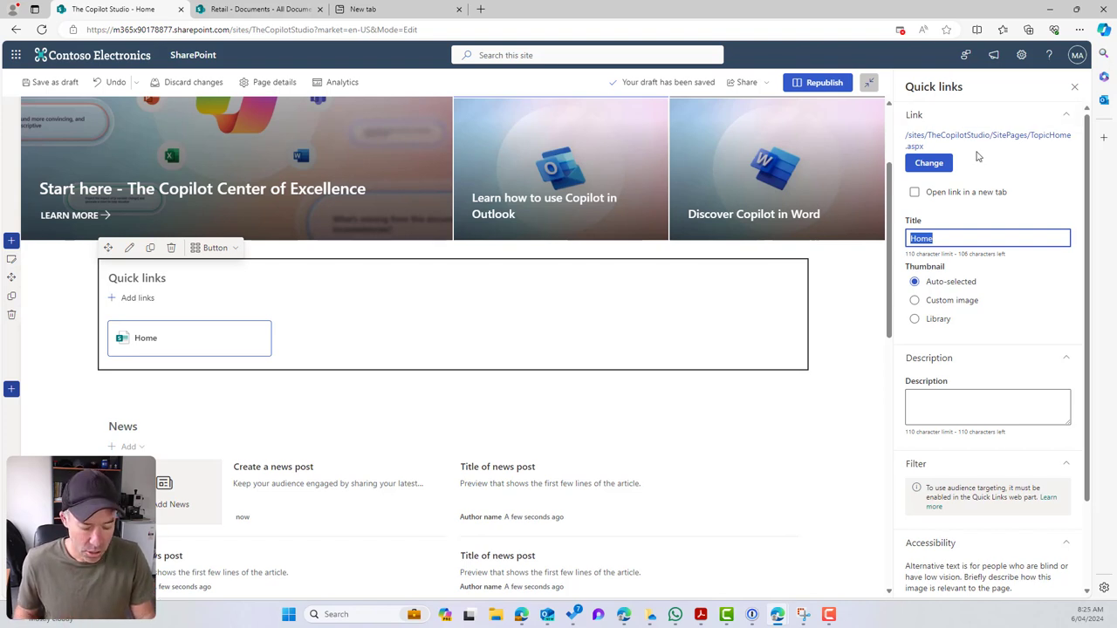
{"action": "type", "text": "How we work"}
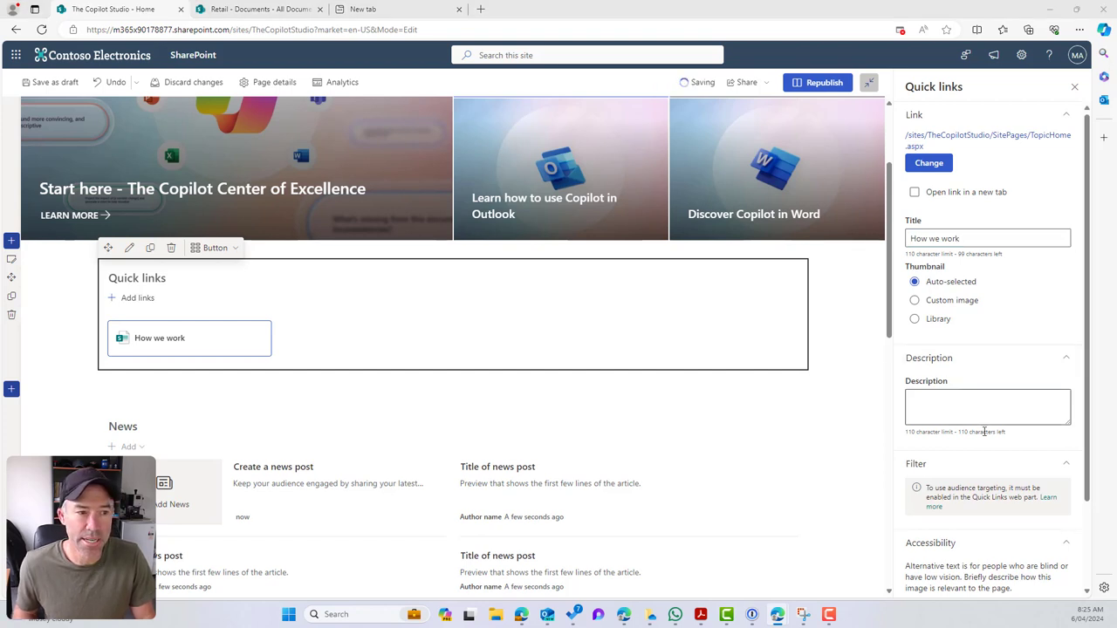
{"action": "left_click", "coordinate": [987, 402]}
{"action": "type", "text": "Highlighted activities on how the team works: annual, quarterly, monthly, weekly."}
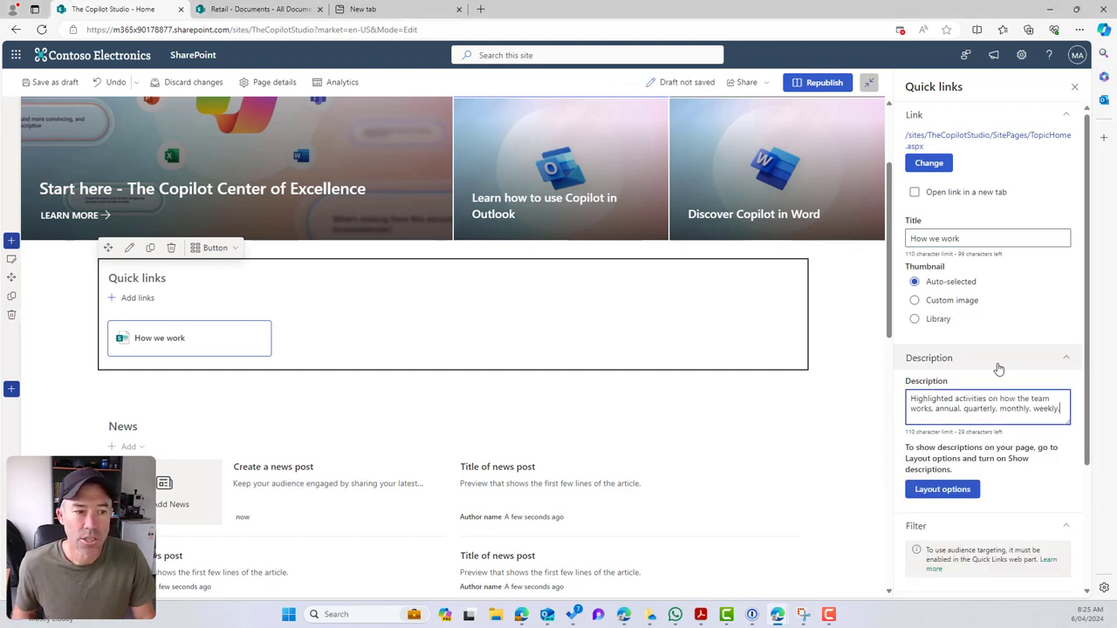
{"action": "scroll", "coordinate": [998, 367], "scroll_direction": "down", "scroll_amount": 1}
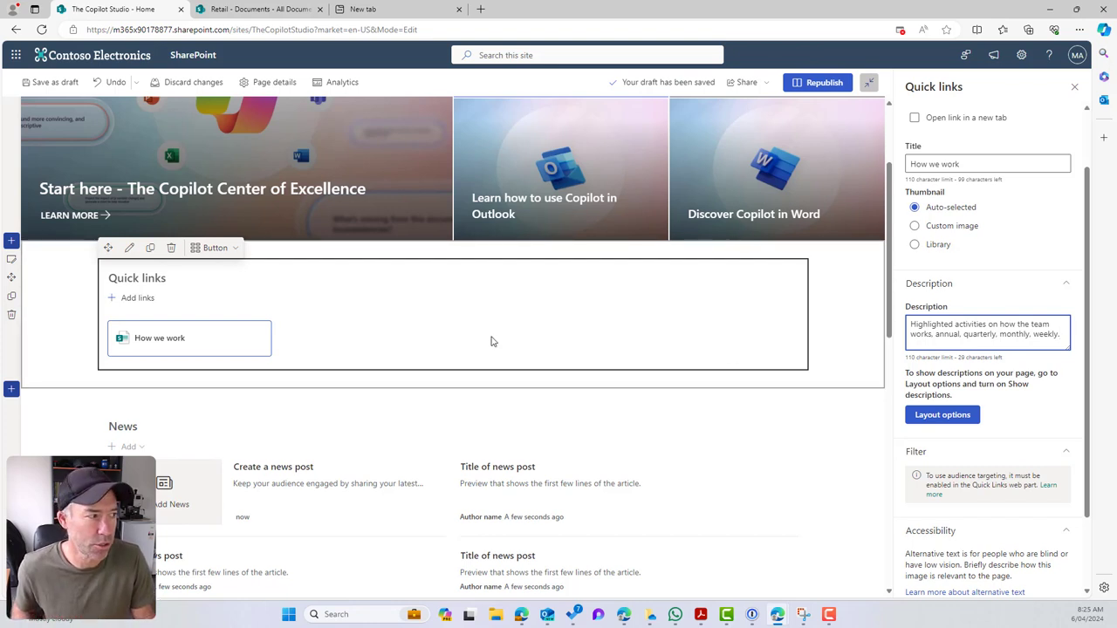
{"action": "left_click", "coordinate": [244, 277]}
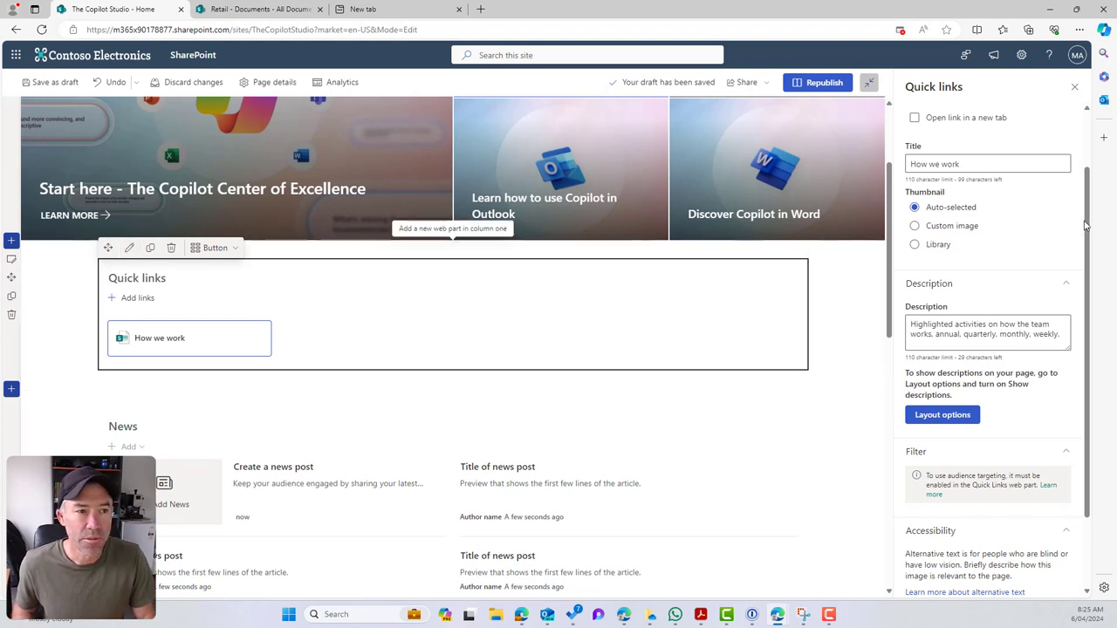
Show link descriptions and try the icon above the title, then back beside it.
{"action": "left_click", "coordinate": [131, 250]}
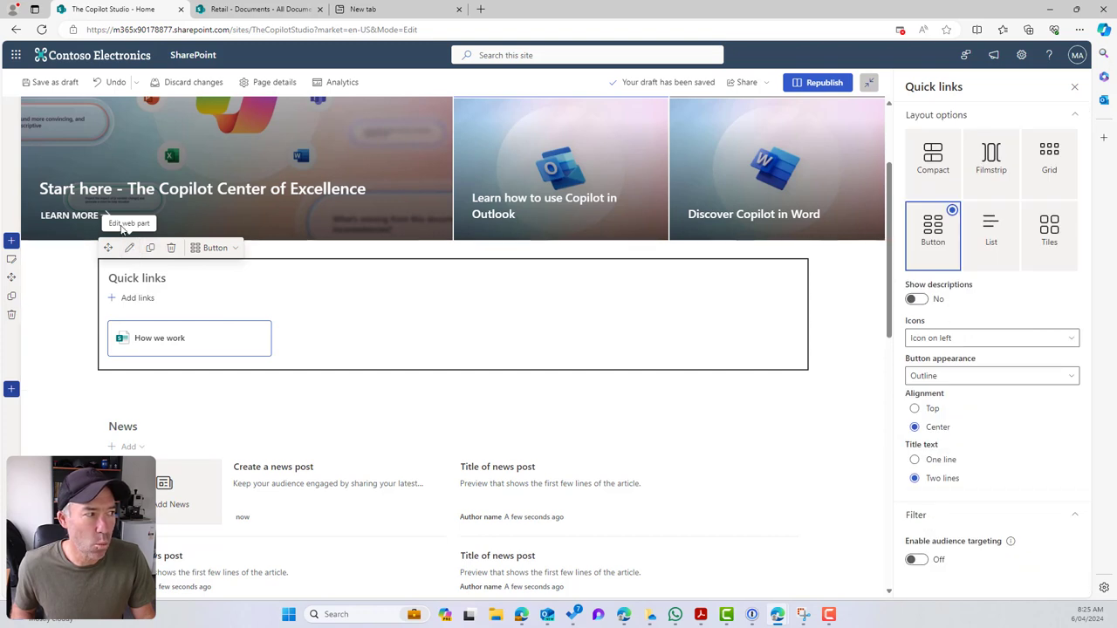
{"action": "left_click", "coordinate": [916, 299]}
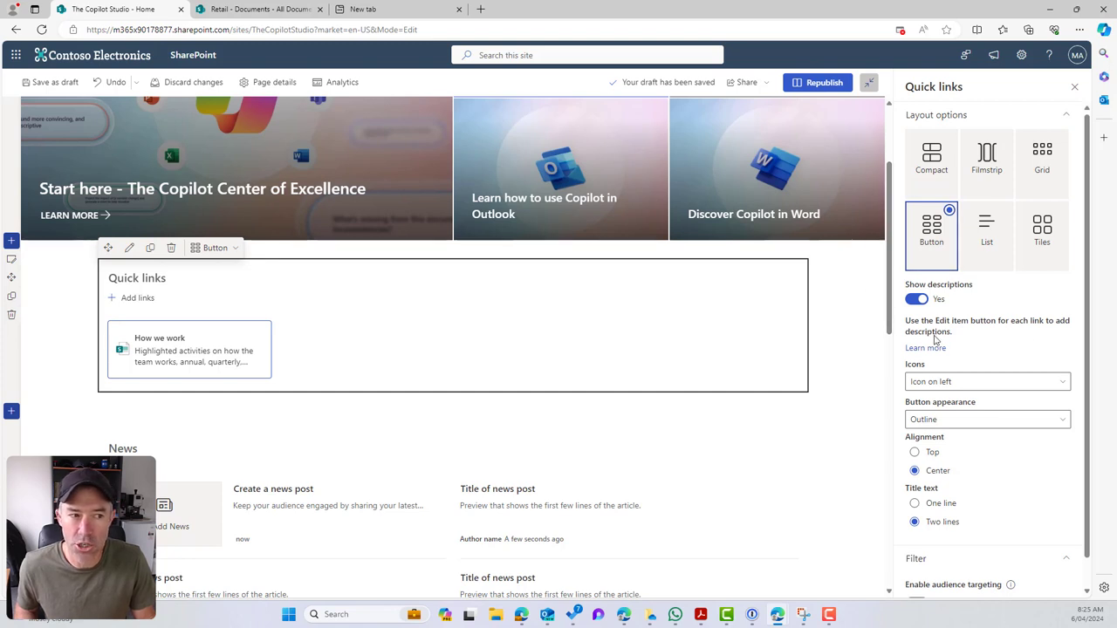
{"action": "scroll", "coordinate": [917, 367], "scroll_direction": "down", "scroll_amount": 1}
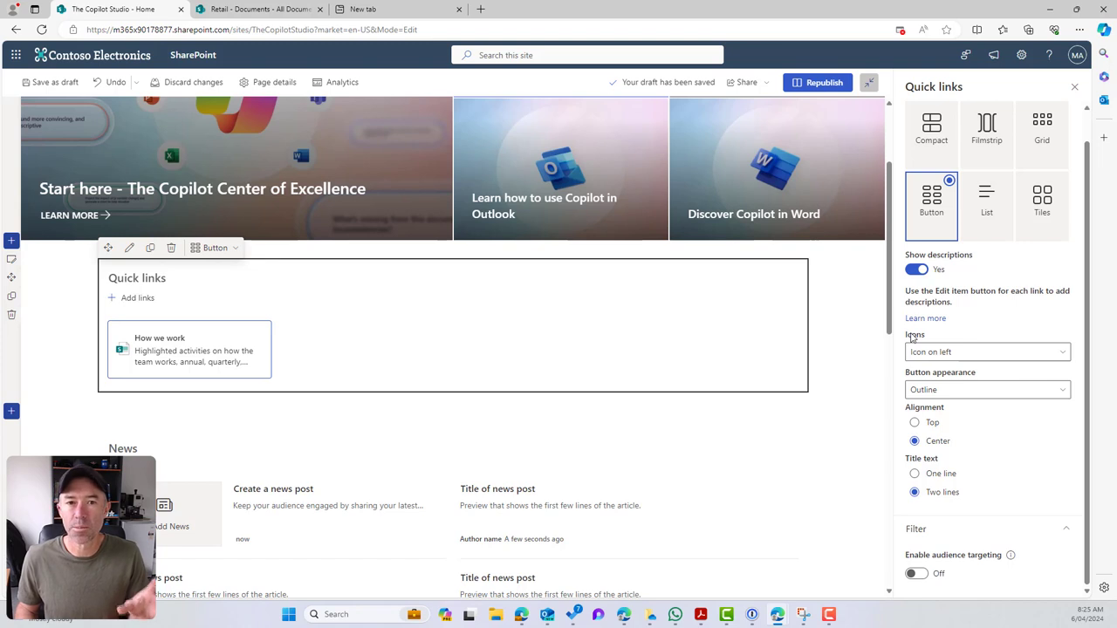
{"action": "left_click", "coordinate": [931, 355]}
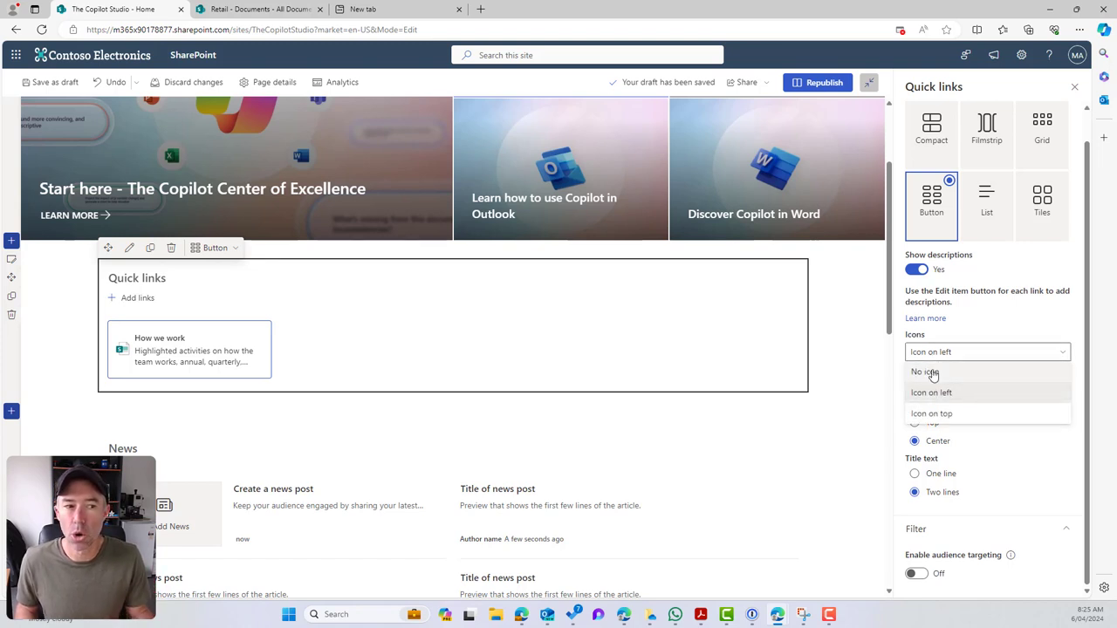
{"action": "left_click", "coordinate": [932, 415]}
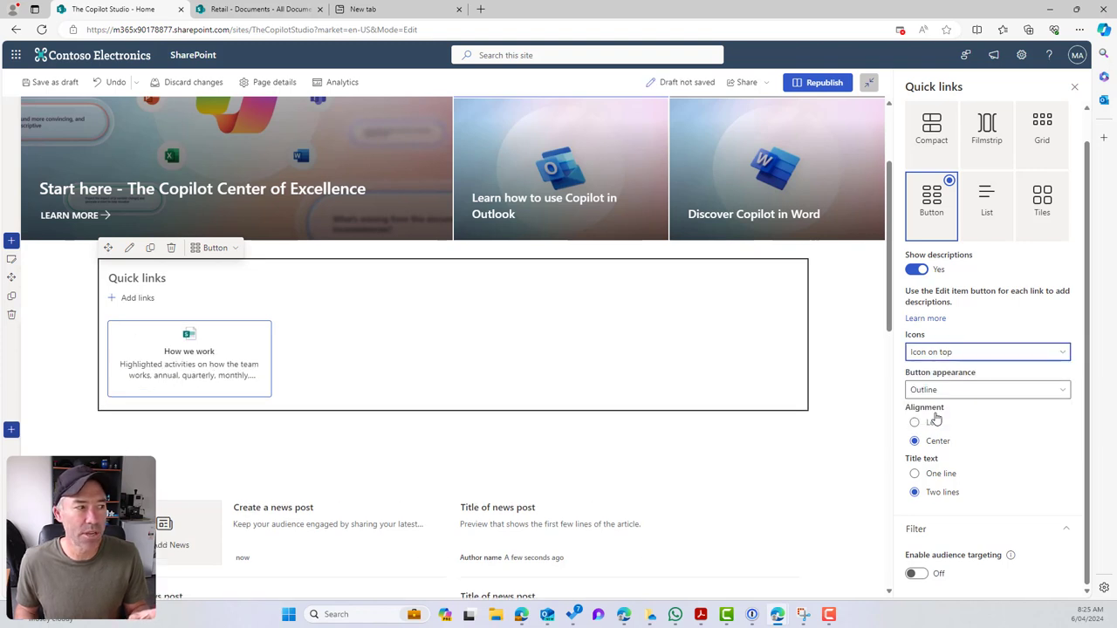
{"action": "left_click", "coordinate": [943, 353]}
{"action": "left_click", "coordinate": [937, 391]}
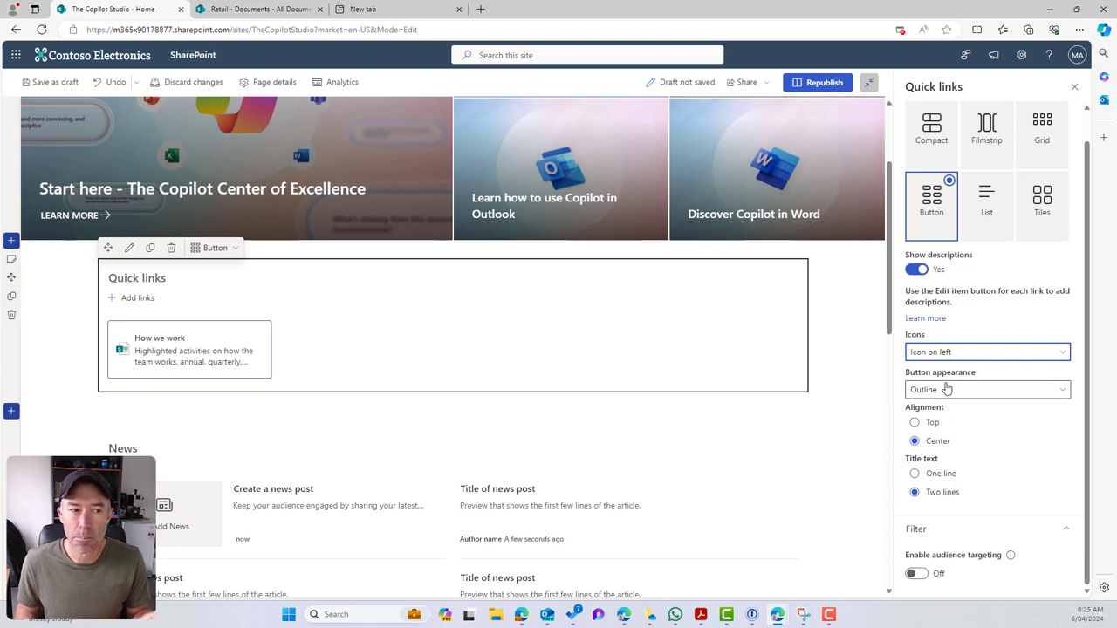
Try Outline and Fill color button appearances, settling on No outline.
{"action": "left_click", "coordinate": [945, 395]}
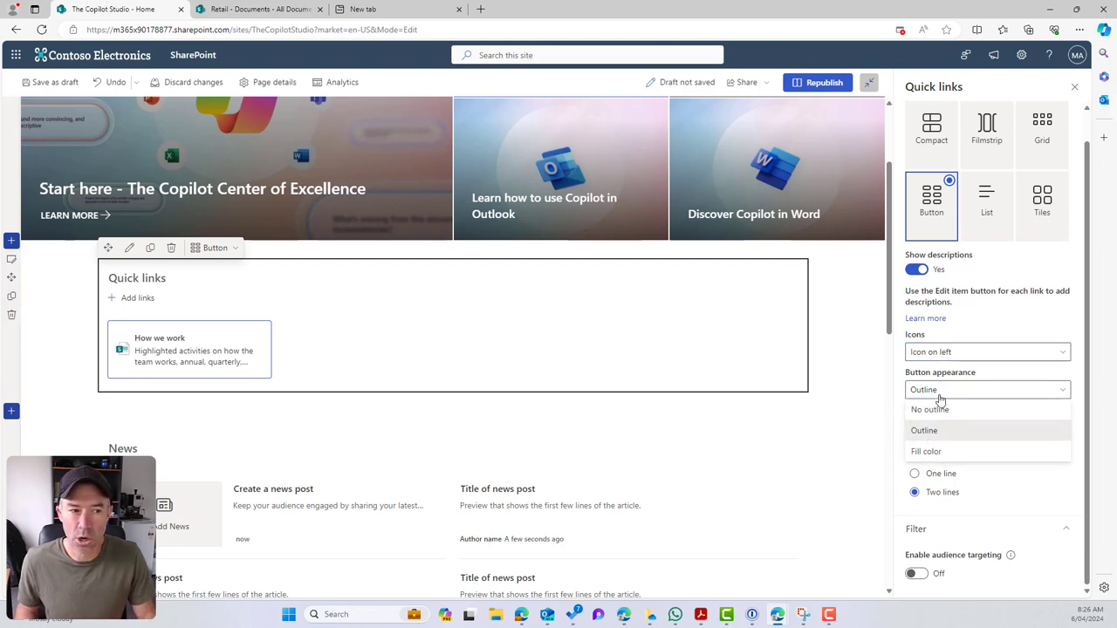
{"action": "left_click", "coordinate": [940, 420]}
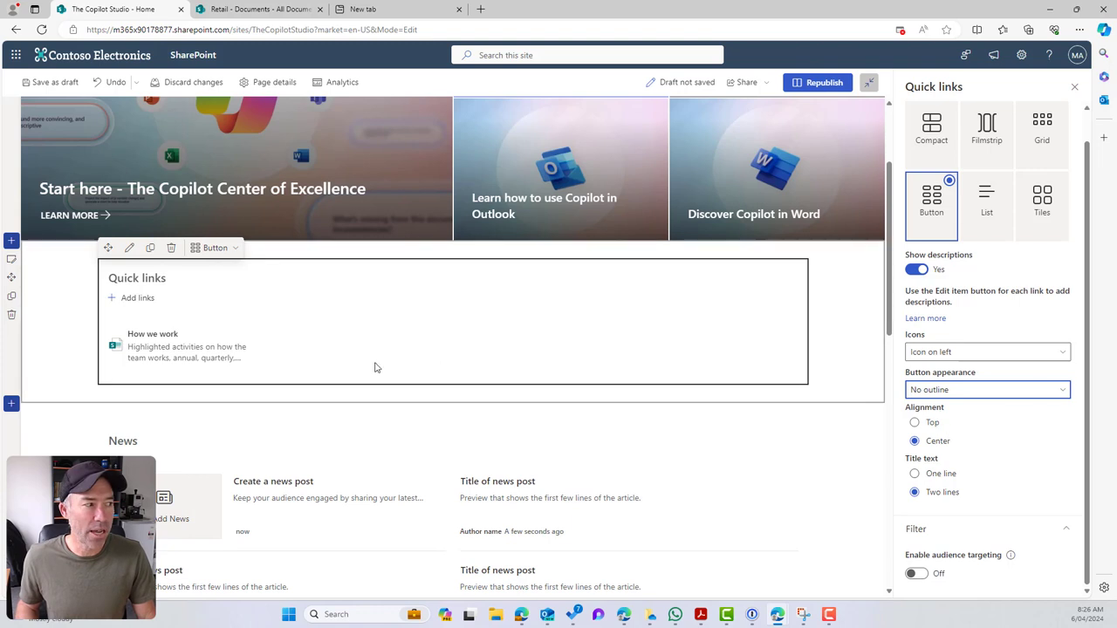
{"action": "left_click", "coordinate": [909, 390]}
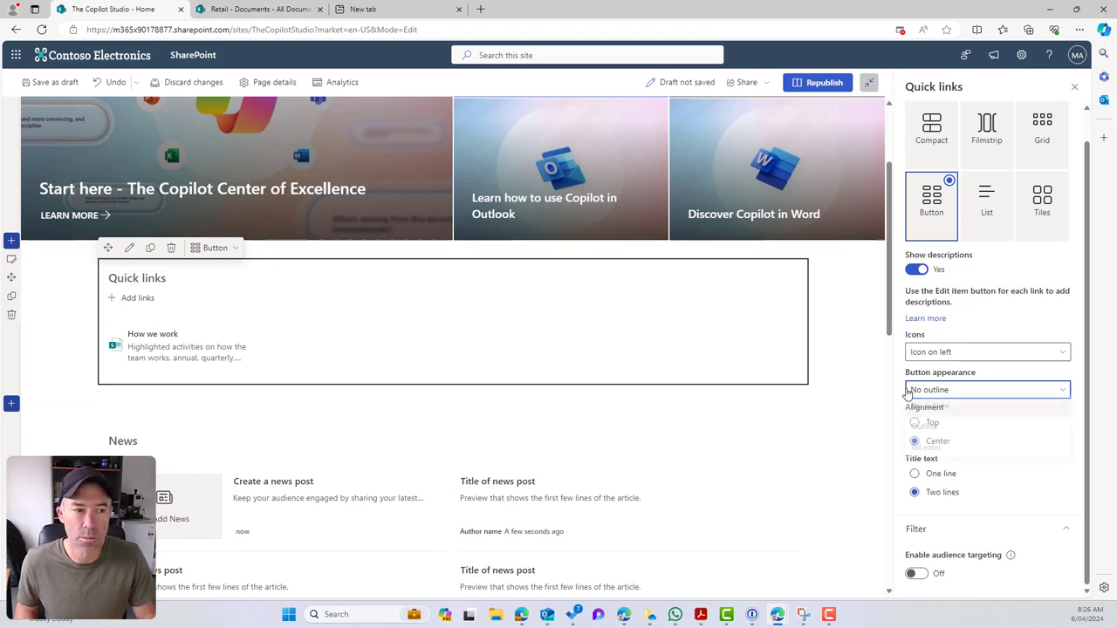
{"action": "left_click", "coordinate": [942, 440]}
{"action": "left_click", "coordinate": [943, 391]}
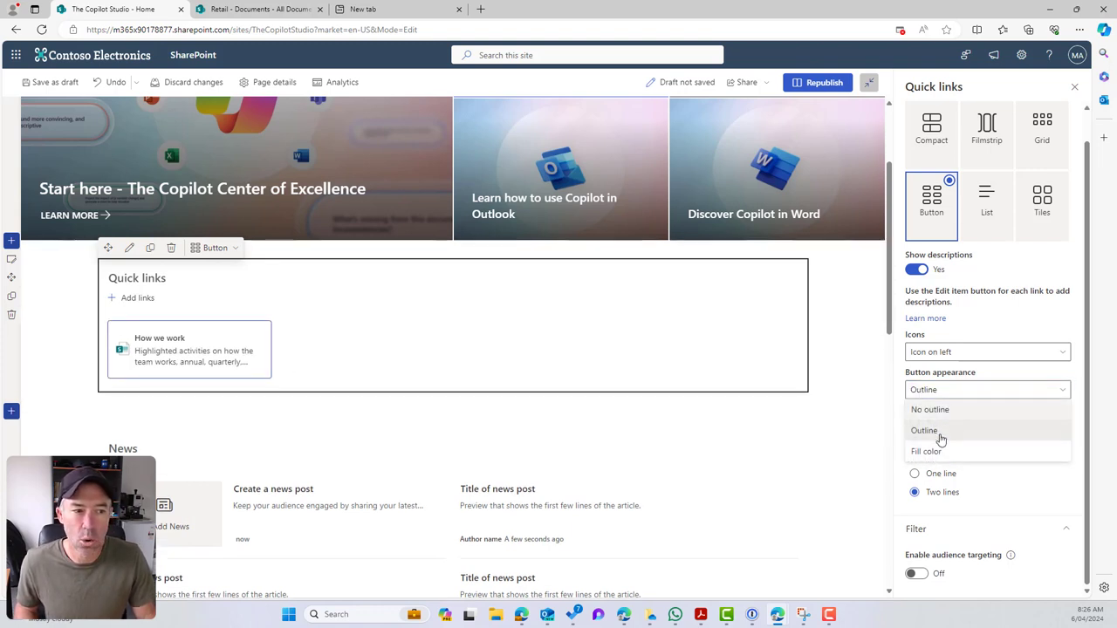
{"action": "left_click", "coordinate": [938, 449]}
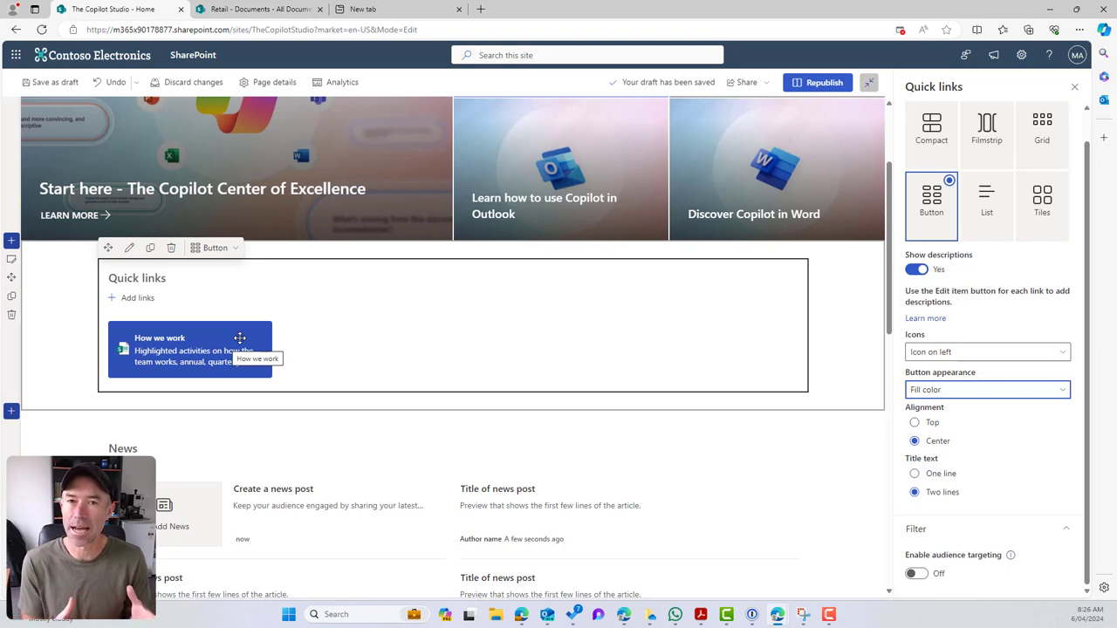
{"action": "left_click", "coordinate": [939, 390]}
{"action": "left_click", "coordinate": [931, 411]}
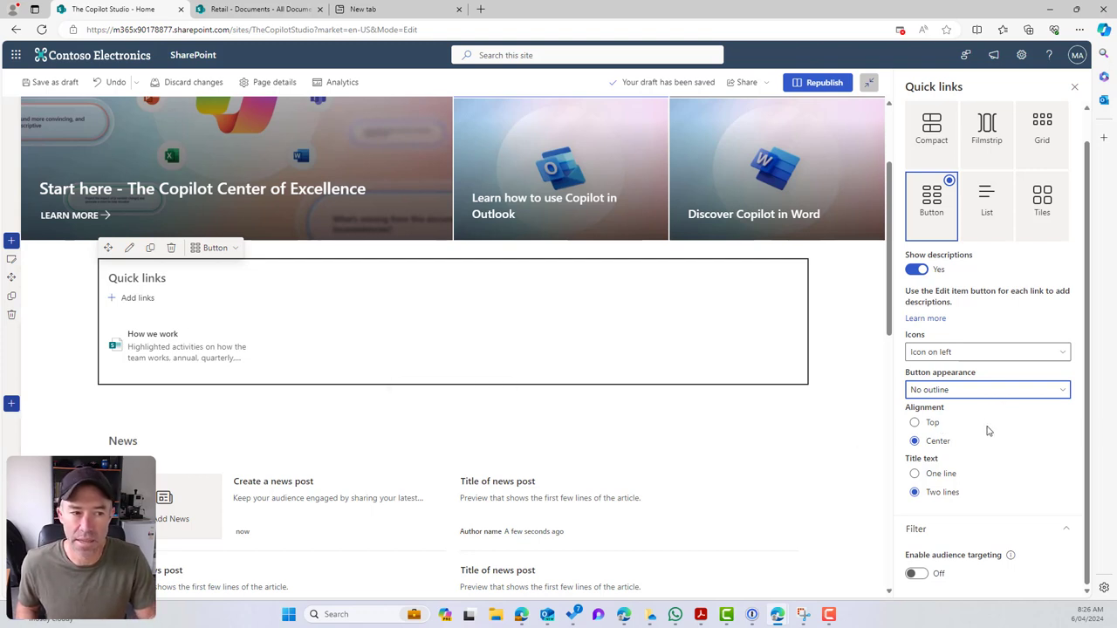
Keep link content centred and set titles to one line, then back to two lines.
{"action": "left_click", "coordinate": [928, 441]}
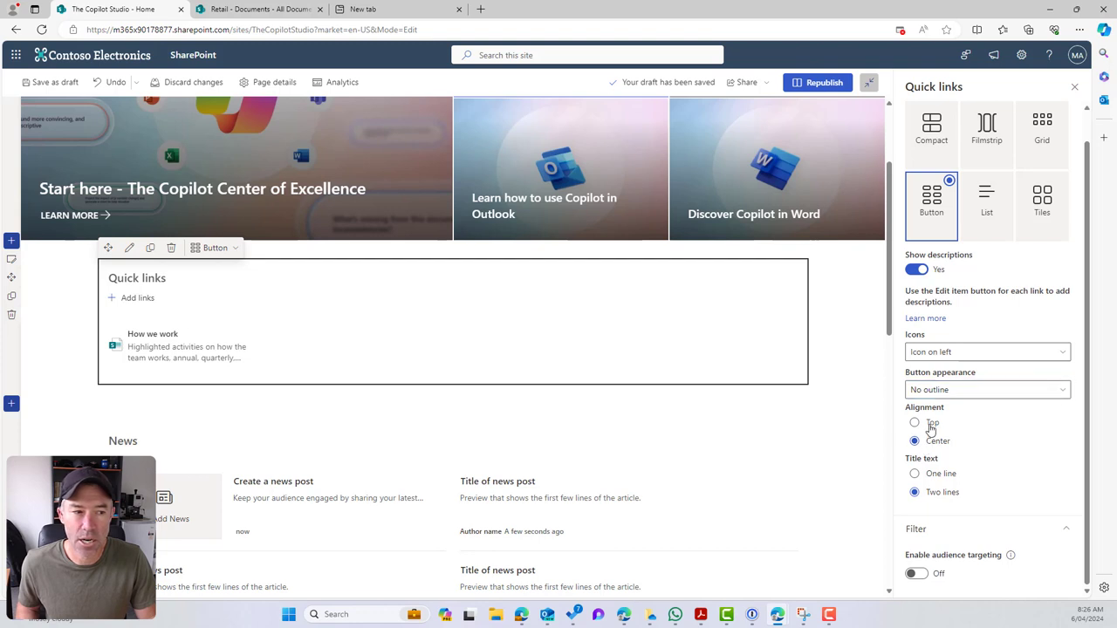
{"action": "left_click", "coordinate": [933, 476]}
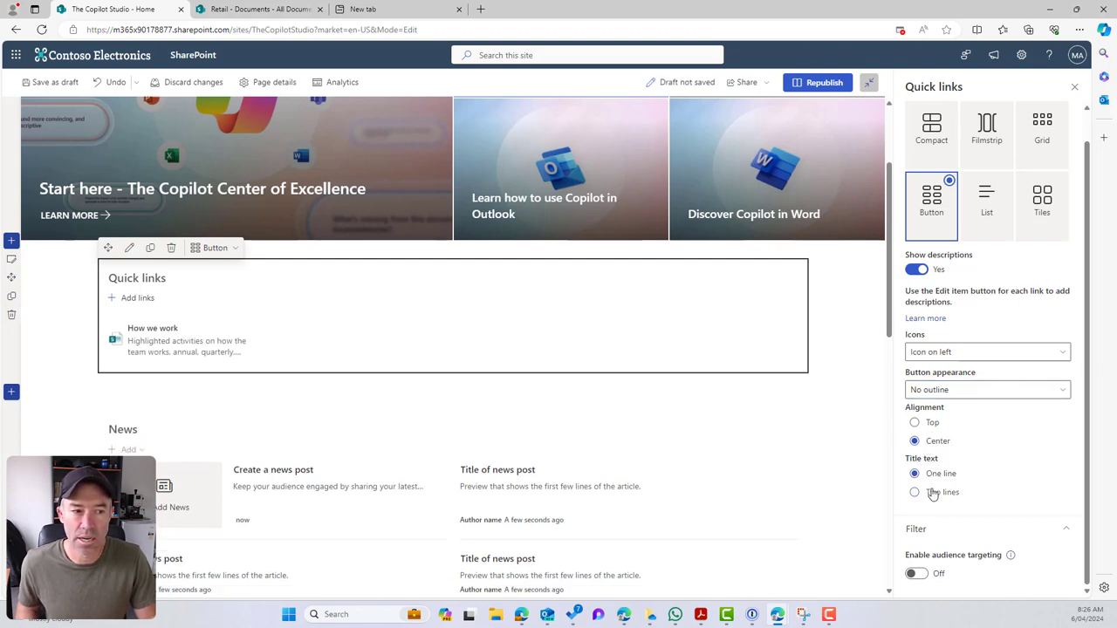
{"action": "left_click", "coordinate": [933, 494]}
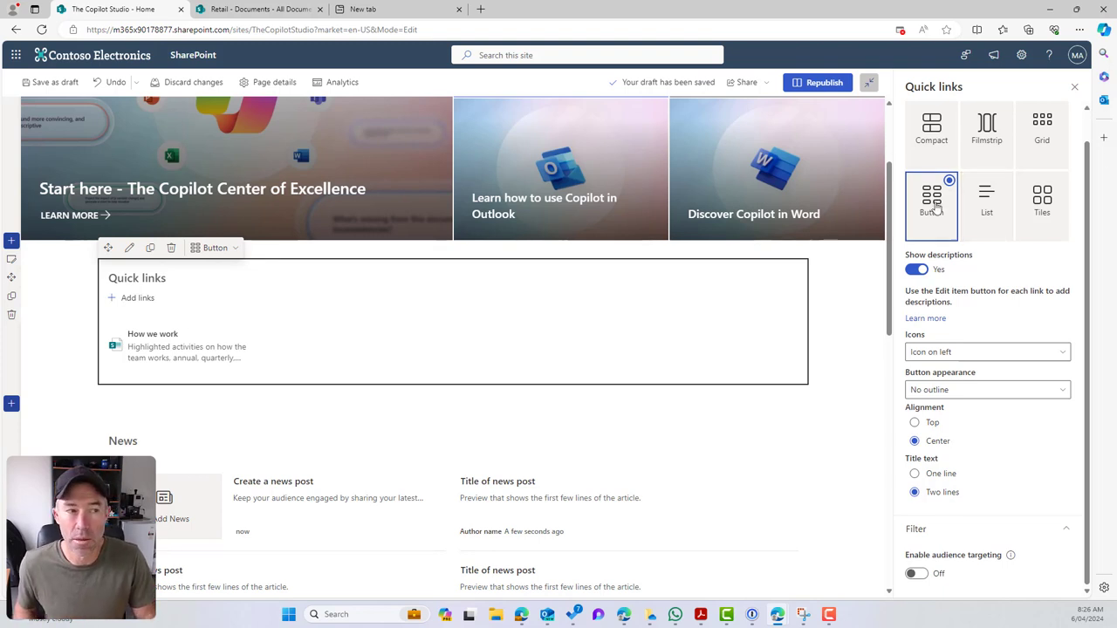
Set the How we work link to open in a new tab.
{"action": "mouse_move", "coordinate": [170, 345]}
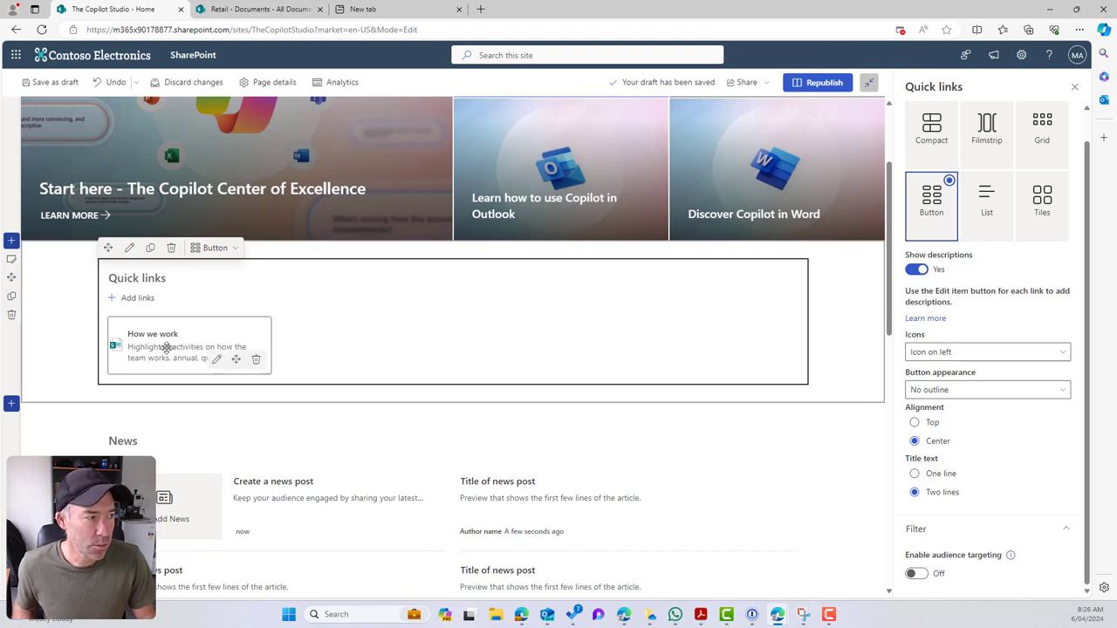
{"action": "left_click", "coordinate": [215, 365]}
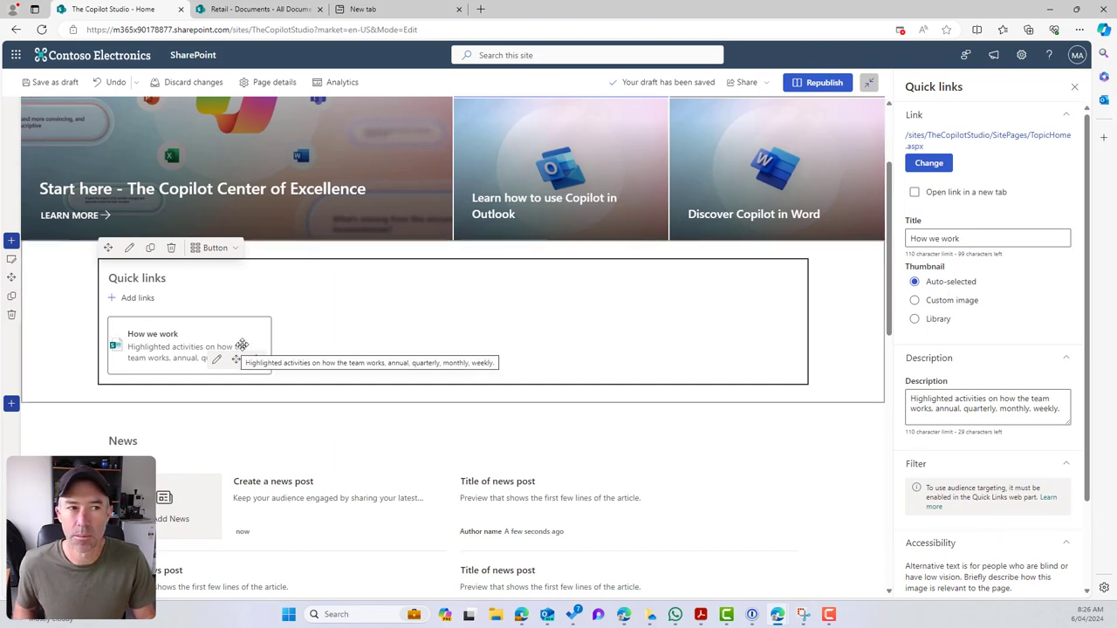
{"action": "left_click", "coordinate": [915, 193]}
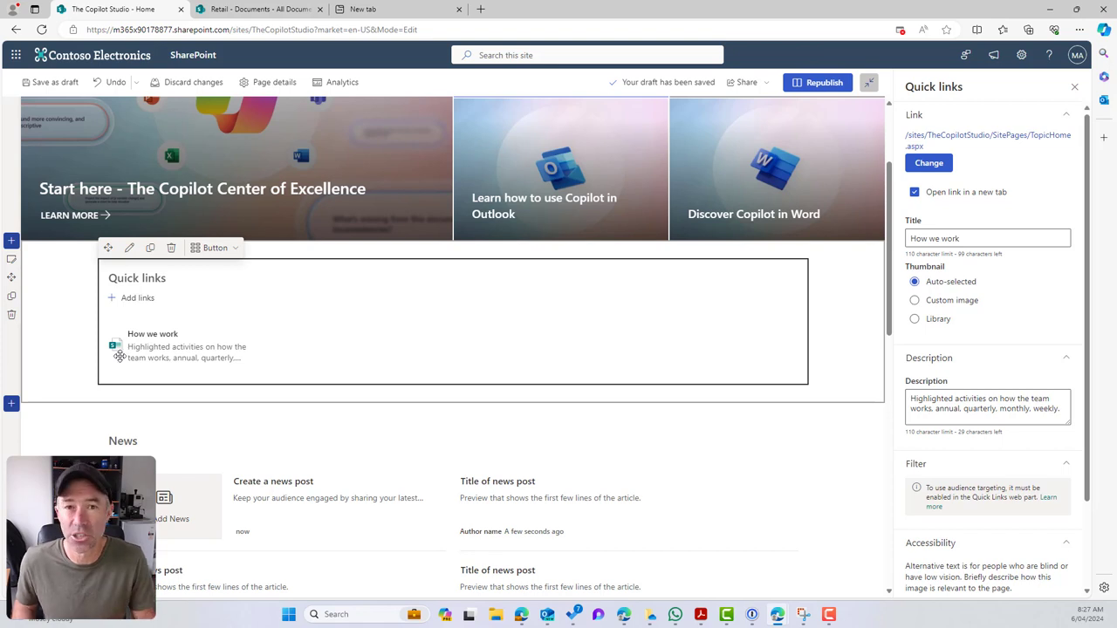
Give the link the entitlementpolicy library icon as its thumbnail and close the settings pane.
{"action": "left_click", "coordinate": [951, 304]}
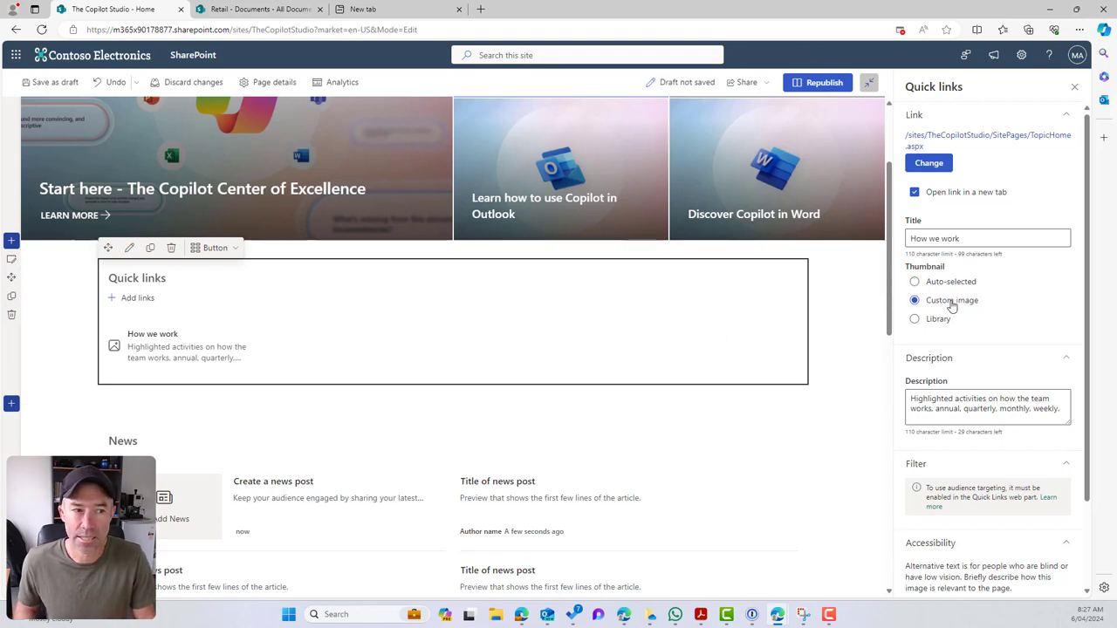
{"action": "left_click", "coordinate": [938, 320]}
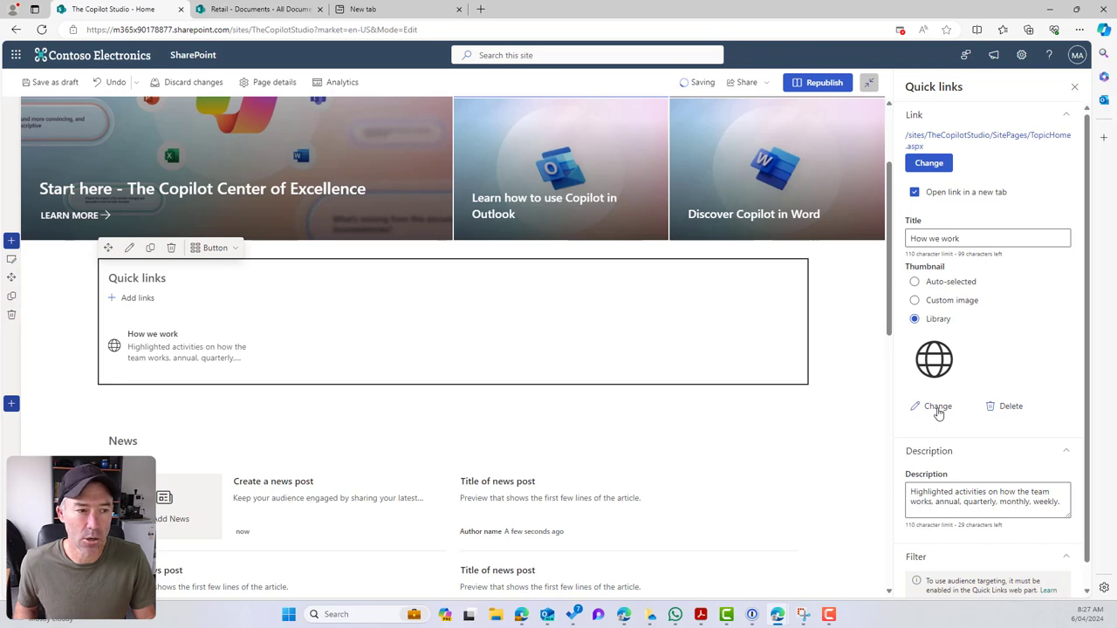
{"action": "left_click", "coordinate": [938, 407]}
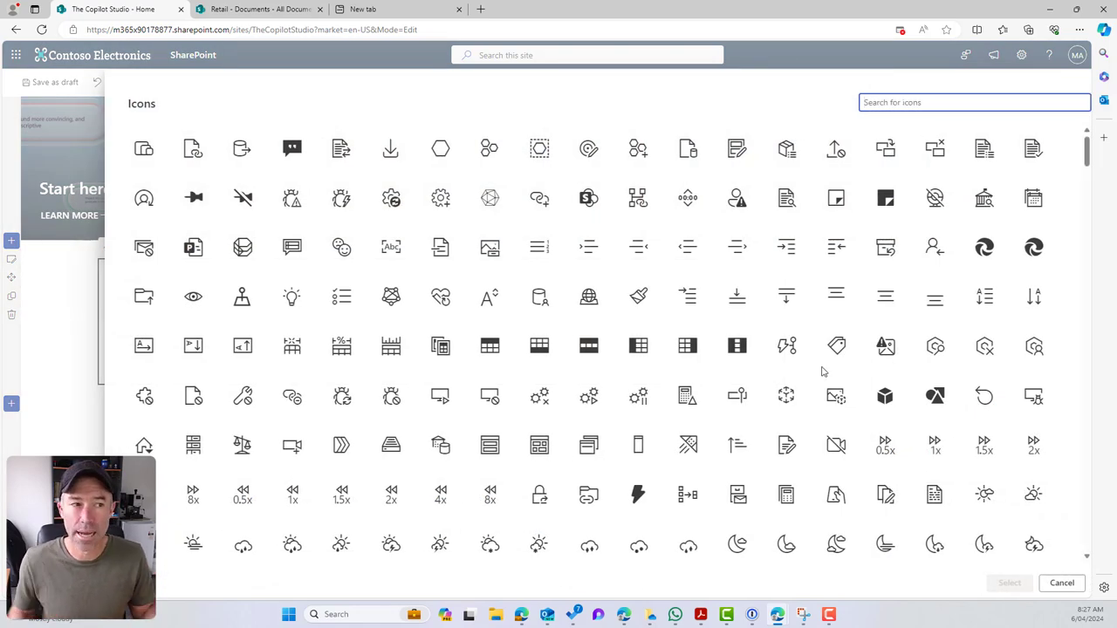
{"action": "left_click", "coordinate": [984, 154]}
{"action": "left_click", "coordinate": [1011, 584]}
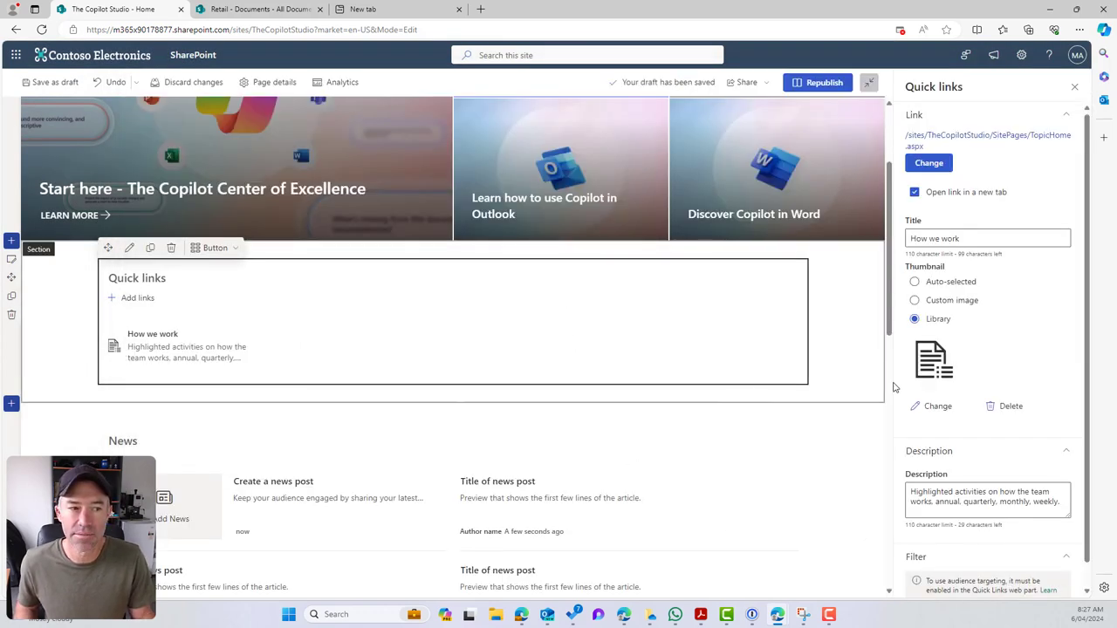
{"action": "scroll", "coordinate": [979, 373], "scroll_direction": "down", "scroll_amount": 1}
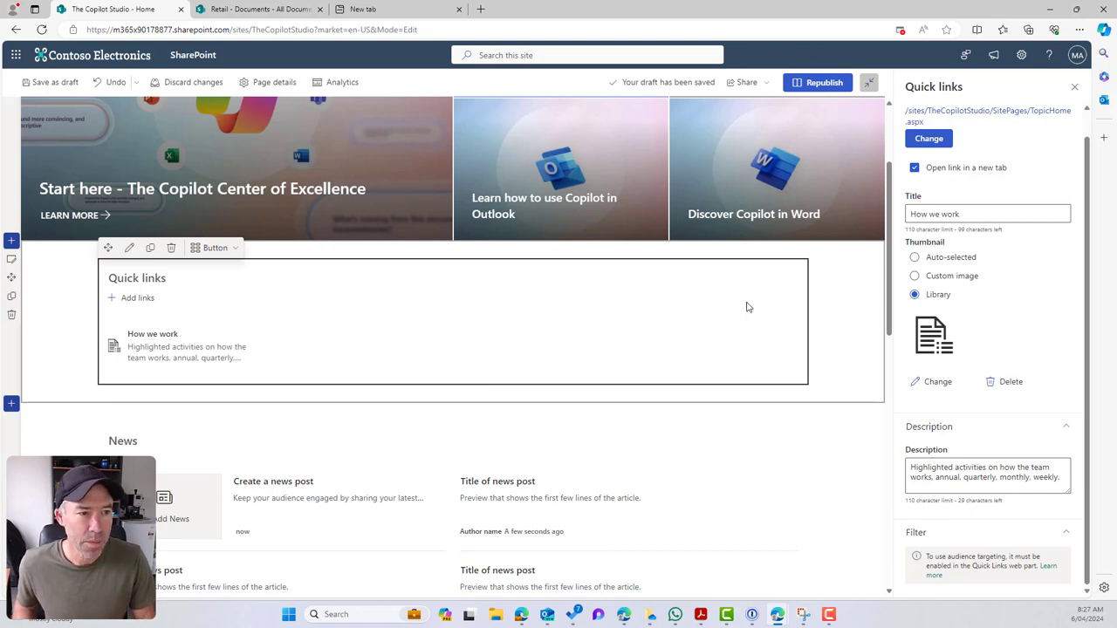
{"action": "left_click", "coordinate": [1074, 86]}
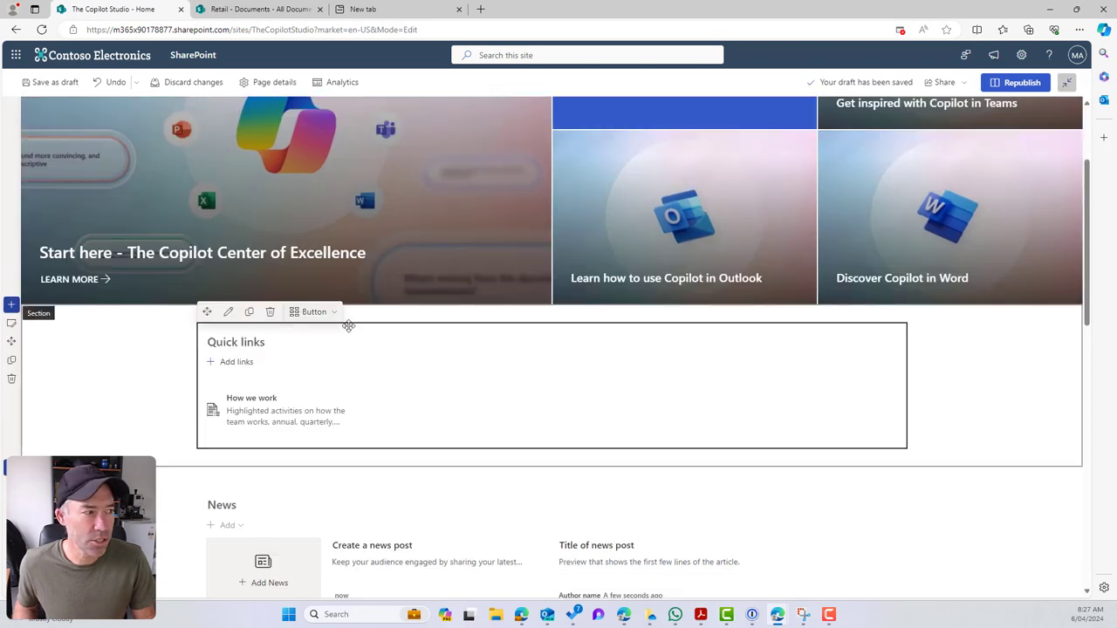
Add another TopicHome quick link and retitle it 'Sales Vision'.
{"action": "left_click", "coordinate": [244, 363]}
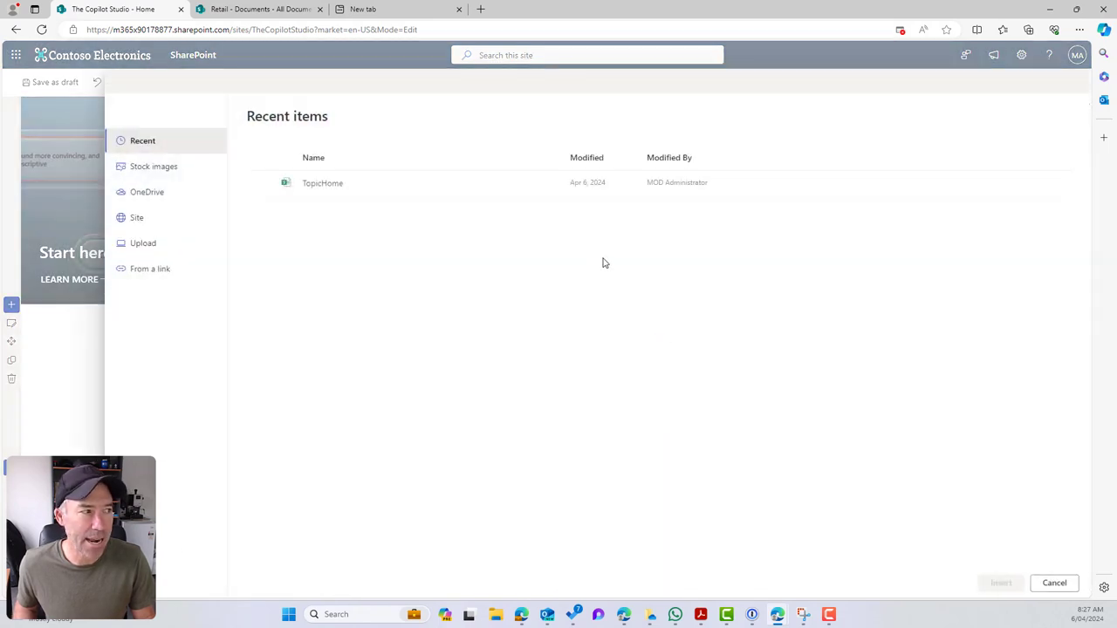
{"action": "left_click", "coordinate": [404, 185]}
{"action": "left_click", "coordinate": [1002, 584]}
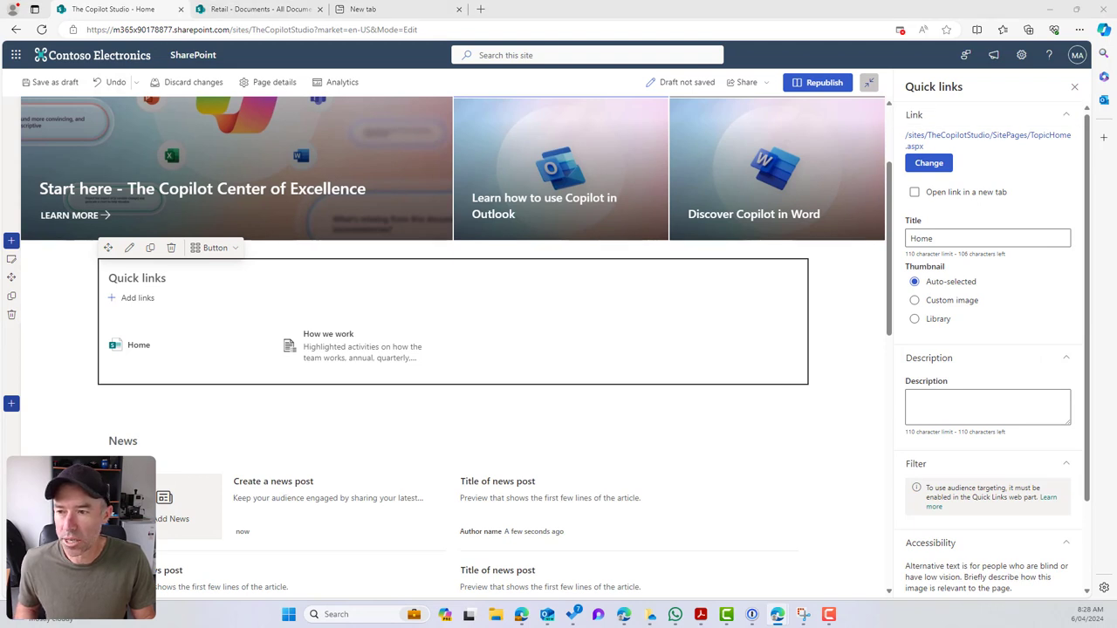
{"action": "left_click", "coordinate": [905, 243]}
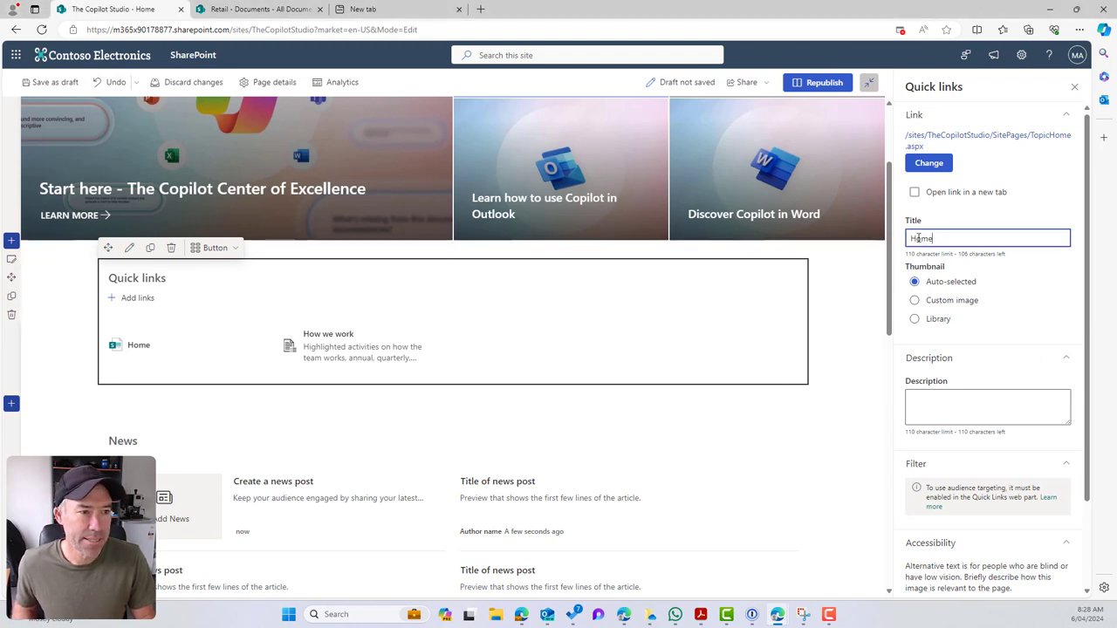
{"action": "key", "text": "ctrl+a"}
{"action": "type", "text": "Sales Vision"}
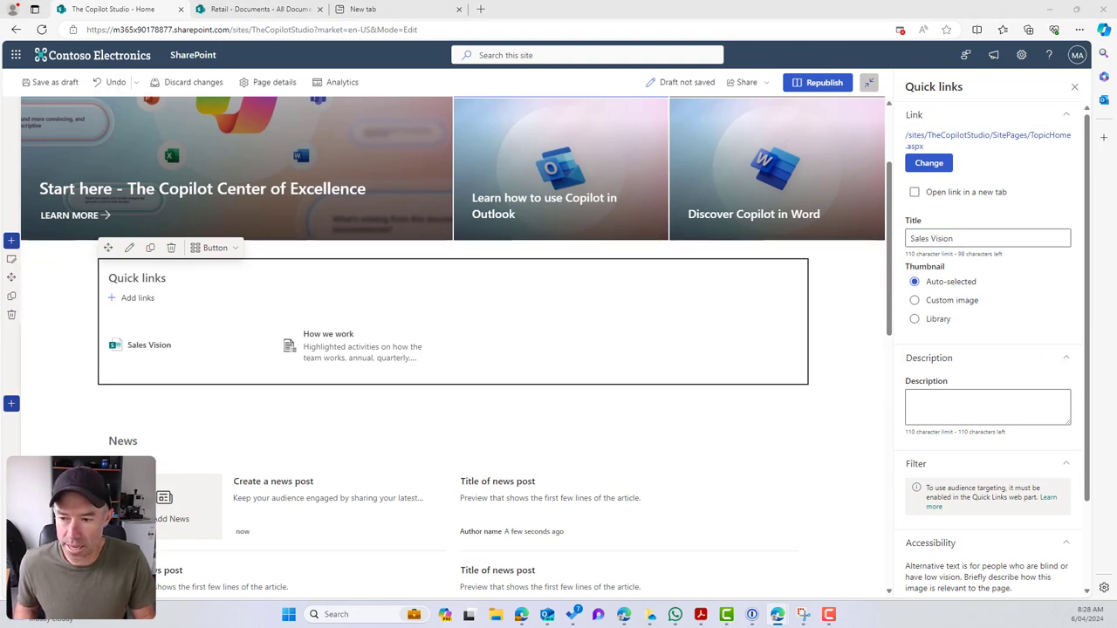
Paste the Sales Vision description and set its thumbnail to the webenvironment globe library icon.
{"action": "left_click", "coordinate": [1000, 407]}
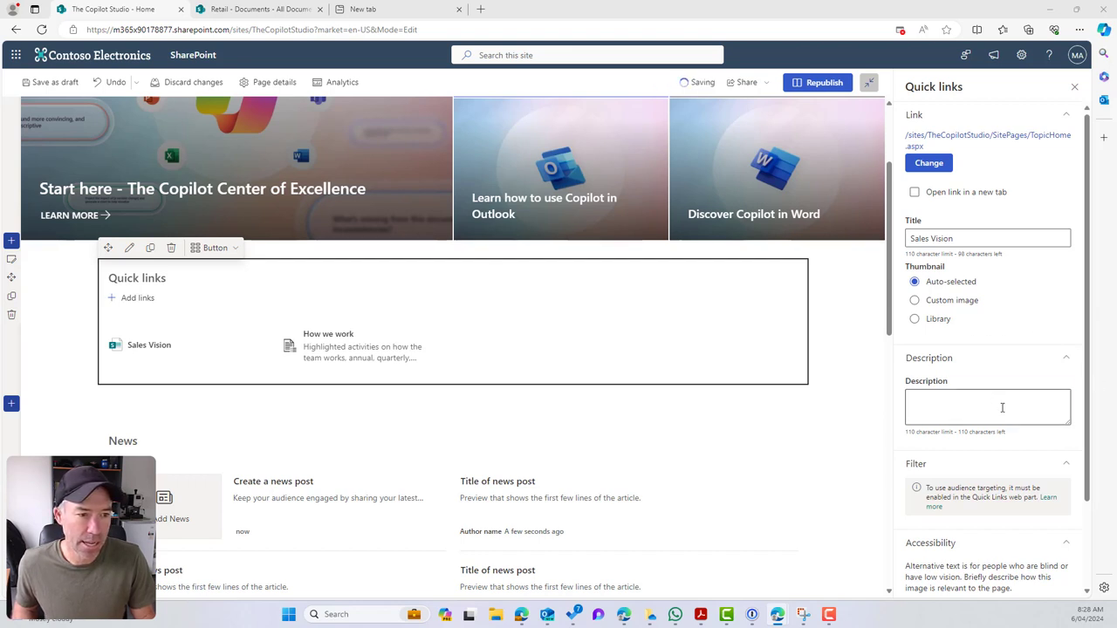
{"action": "type", "text": "Because consumers should capture their world like never before."}
{"action": "left_click", "coordinate": [931, 321]}
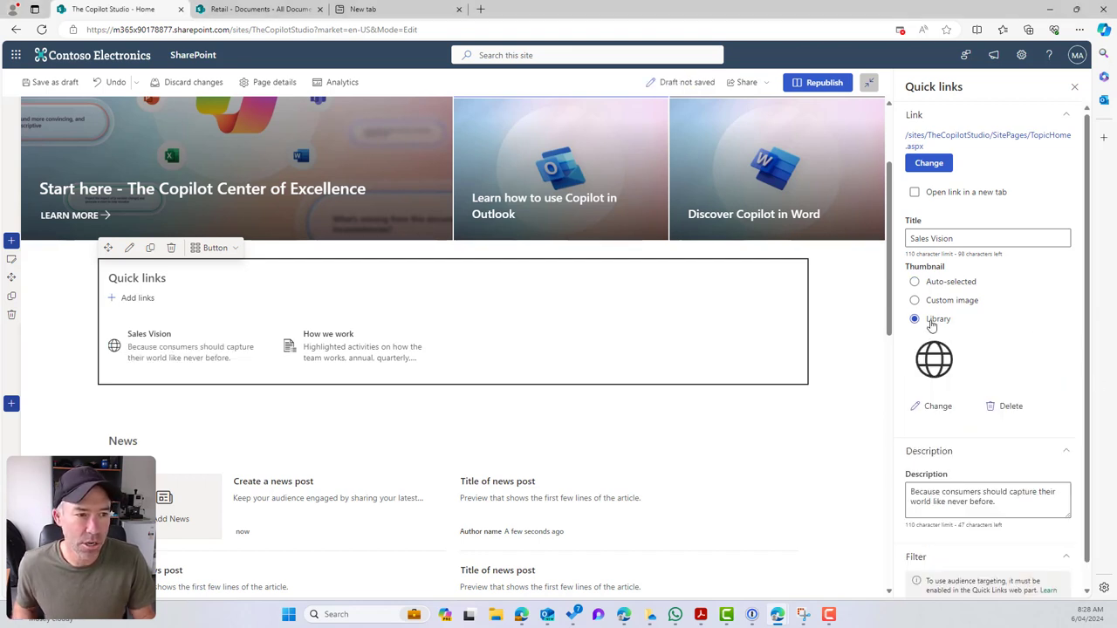
{"action": "left_click", "coordinate": [938, 406]}
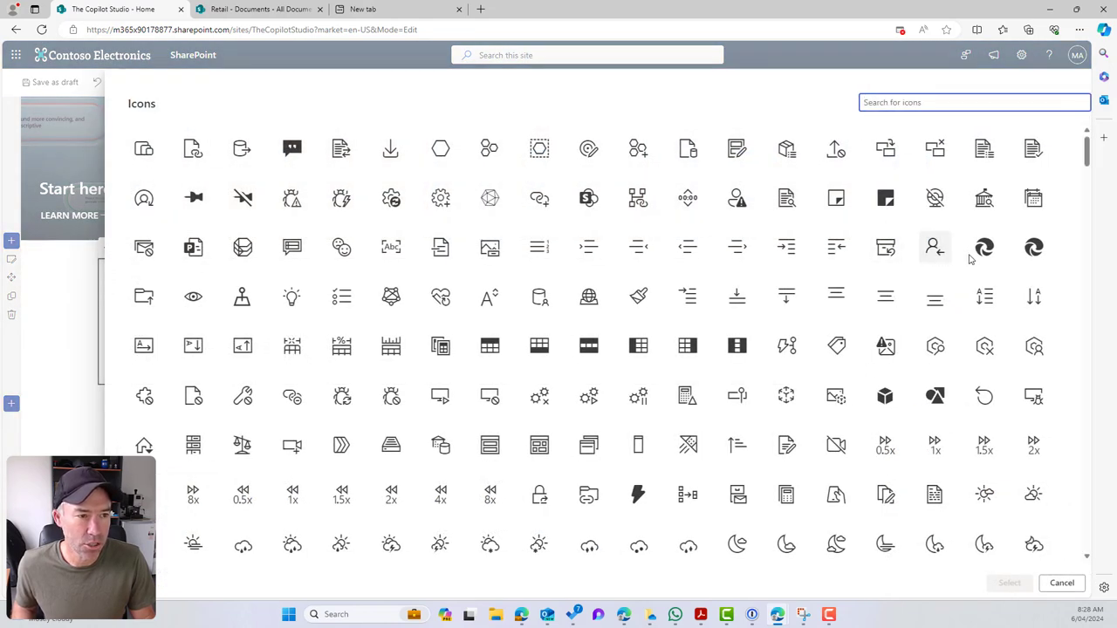
{"action": "left_click", "coordinate": [590, 297]}
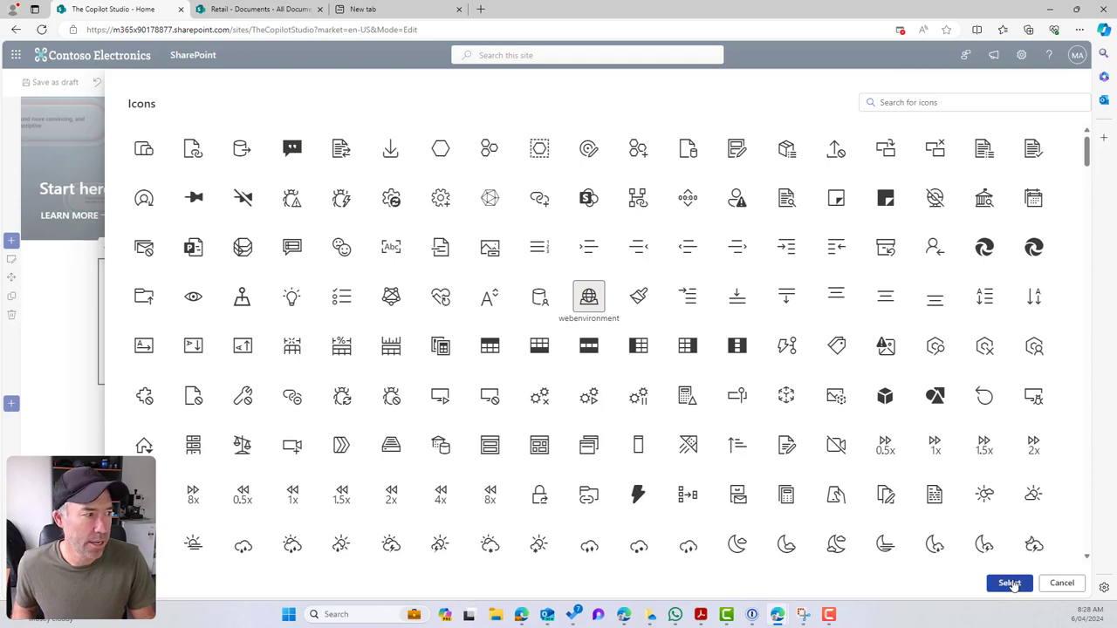
{"action": "left_click", "coordinate": [1010, 583]}
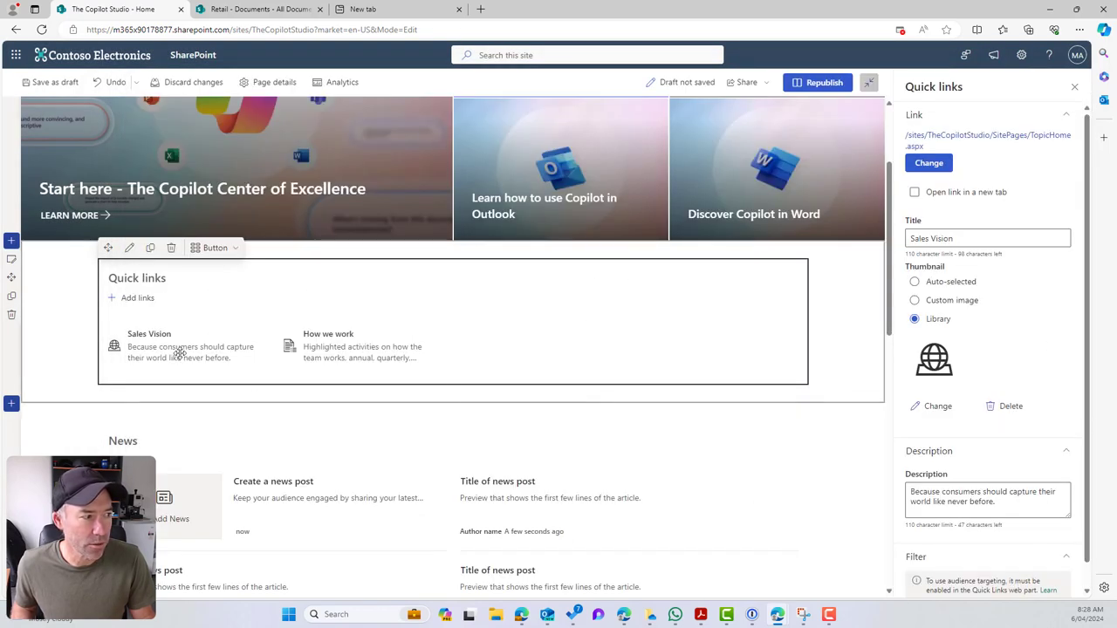
{"action": "left_click", "coordinate": [138, 297]}
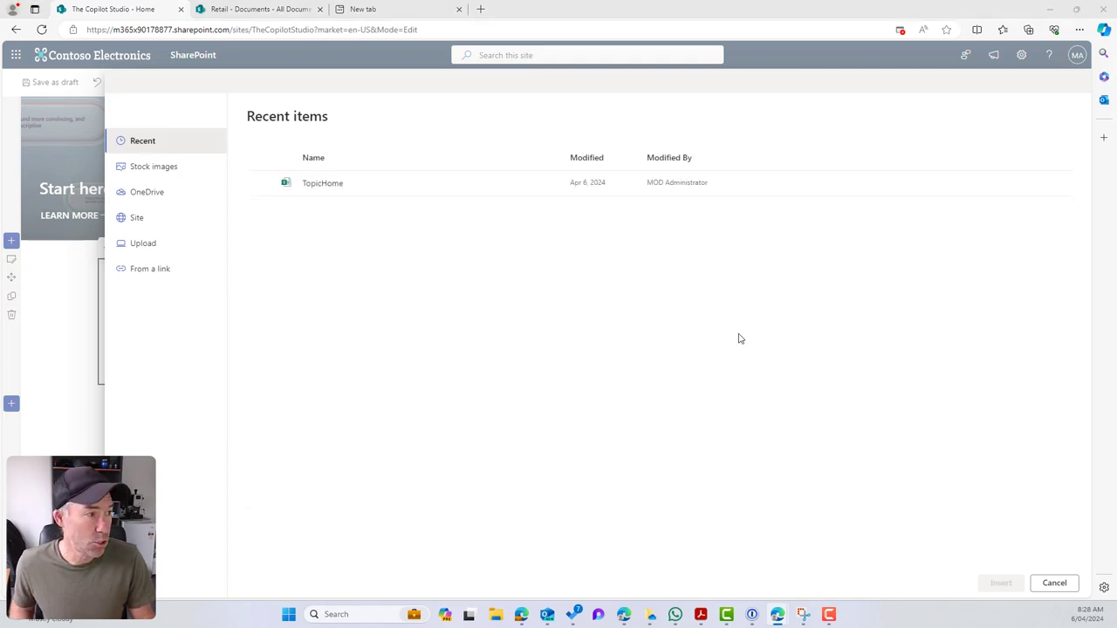
Insert a third TopicHome quick link titled 'Planning' and paste its description.
{"action": "left_click", "coordinate": [359, 186]}
{"action": "left_click", "coordinate": [1001, 583]}
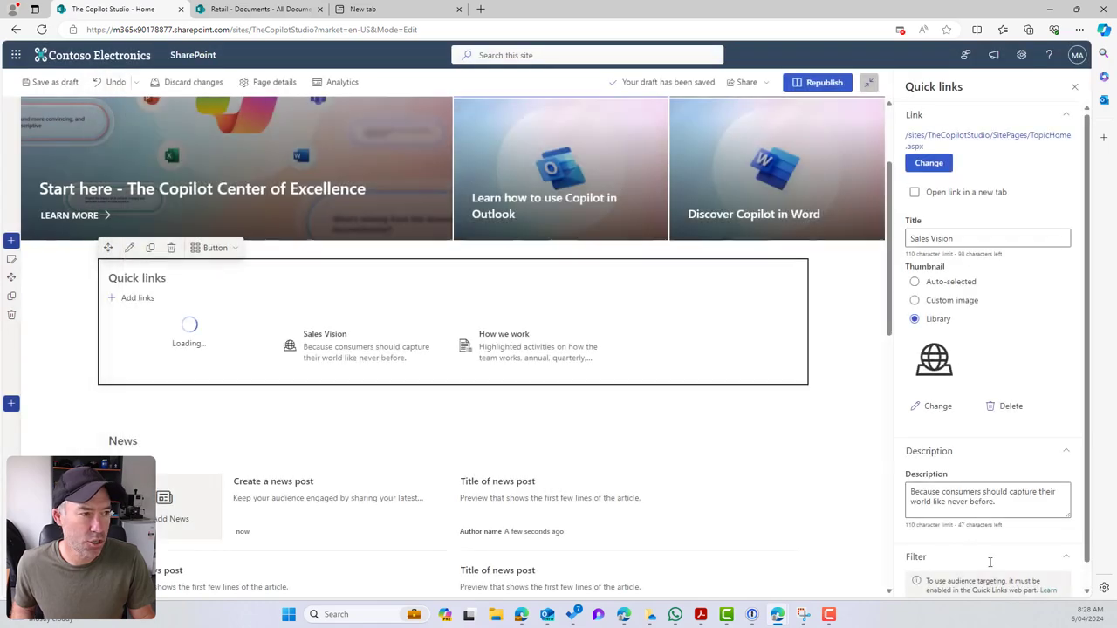
{"action": "double_click", "coordinate": [925, 238]}
{"action": "type", "text": "Planning"}
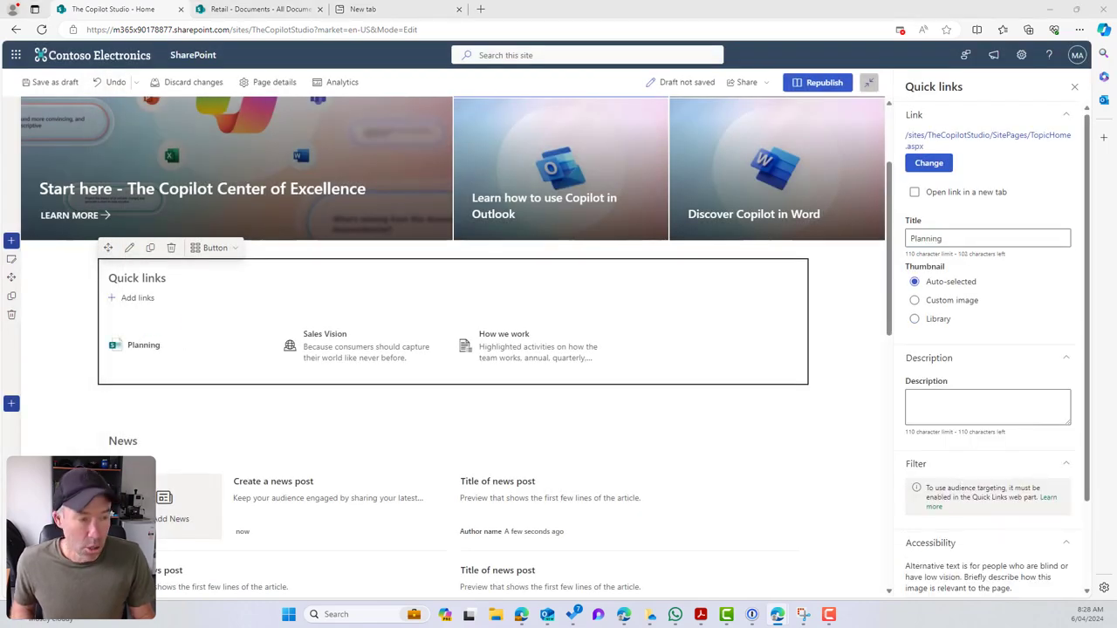
{"action": "left_click", "coordinate": [917, 397]}
{"action": "type", "text": "We're always thinking ahead, check out some of the areas we are looking into."}
Set the Planning link's thumbnail to a calendar icon from the library.
{"action": "left_click", "coordinate": [937, 320]}
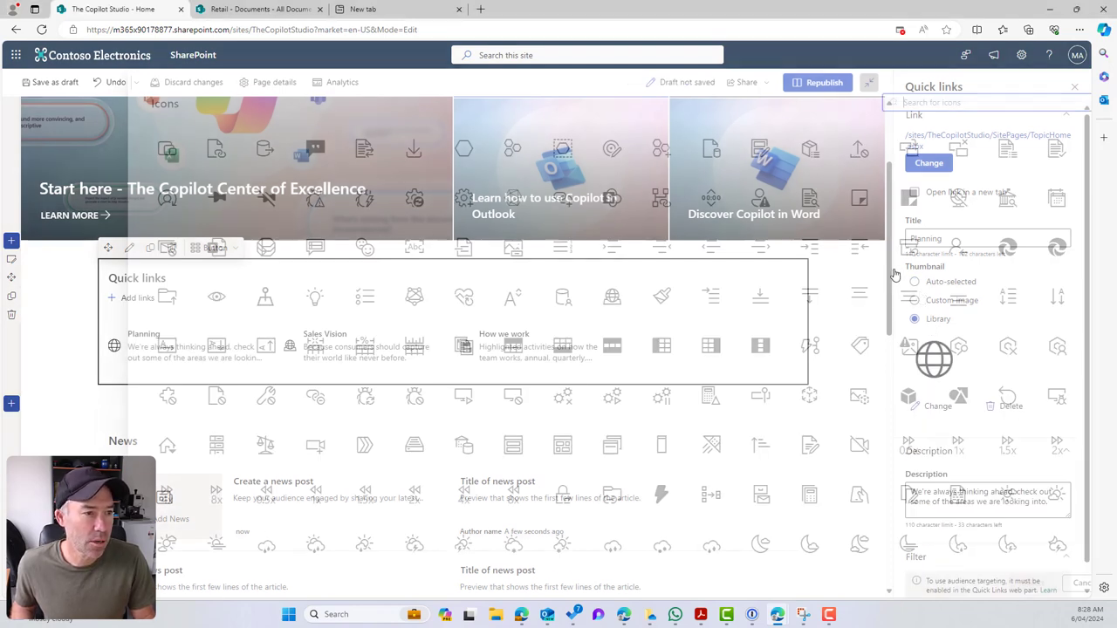
{"action": "type", "text": "calendar"}
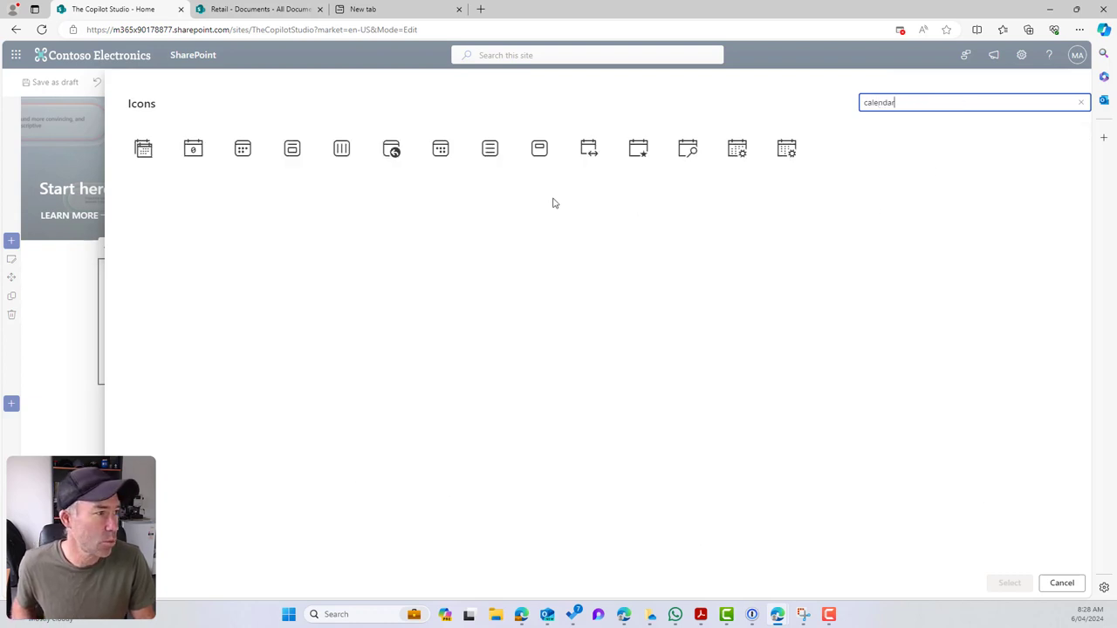
{"action": "left_click", "coordinate": [236, 153]}
{"action": "left_click", "coordinate": [1005, 584]}
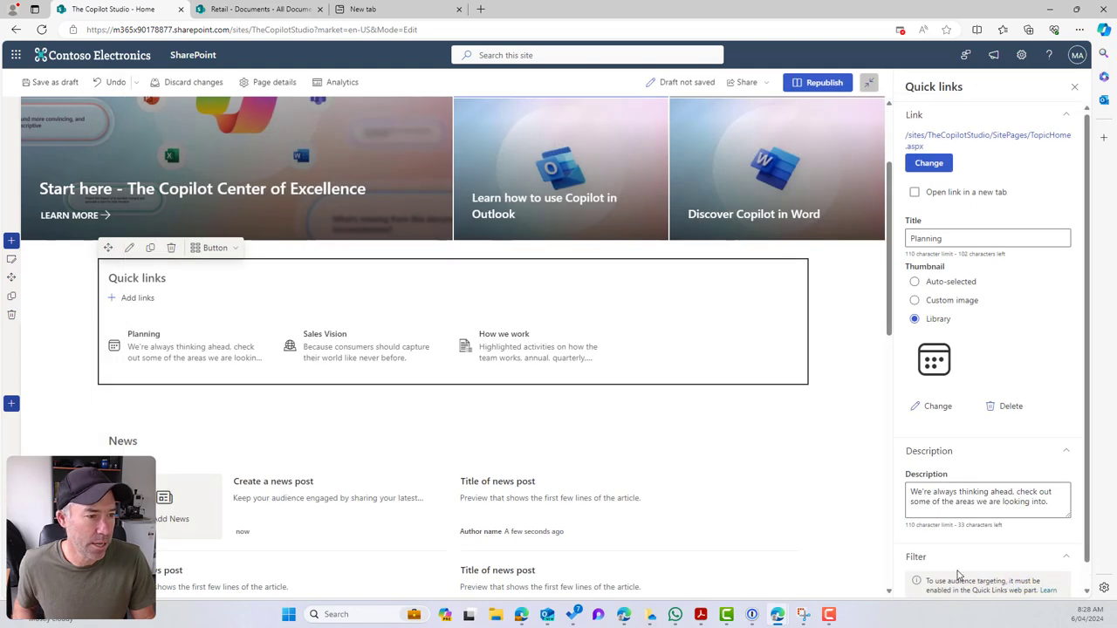
{"action": "left_click", "coordinate": [133, 297]}
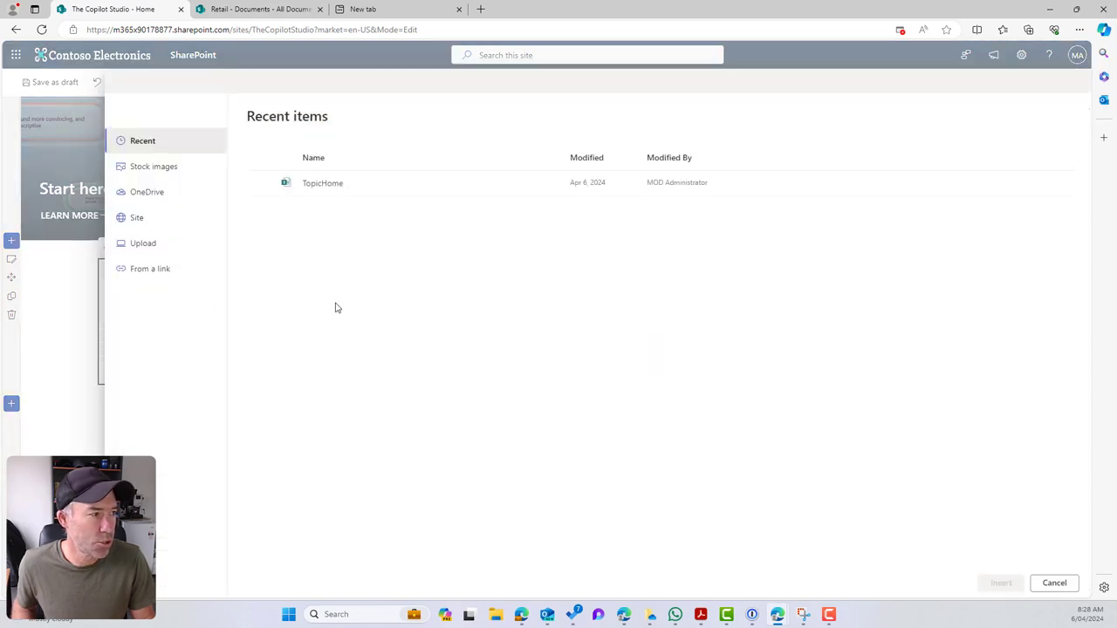
Insert a fourth TopicHome quick link titled 'Lunch & Learn' and paste its monthly-talks description.
{"action": "left_click", "coordinate": [365, 195]}
{"action": "left_click", "coordinate": [1001, 583]}
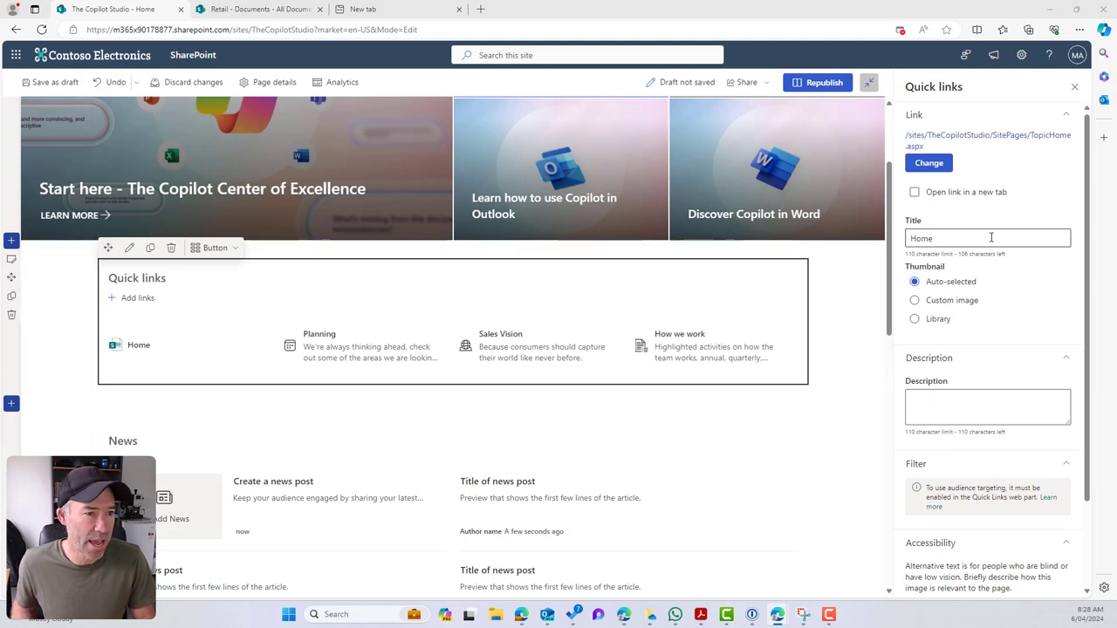
{"action": "left_click_drag", "start_coordinate": [989, 238], "coordinate": [891, 241]}
{"action": "type", "text": "Lunch & Learn"}
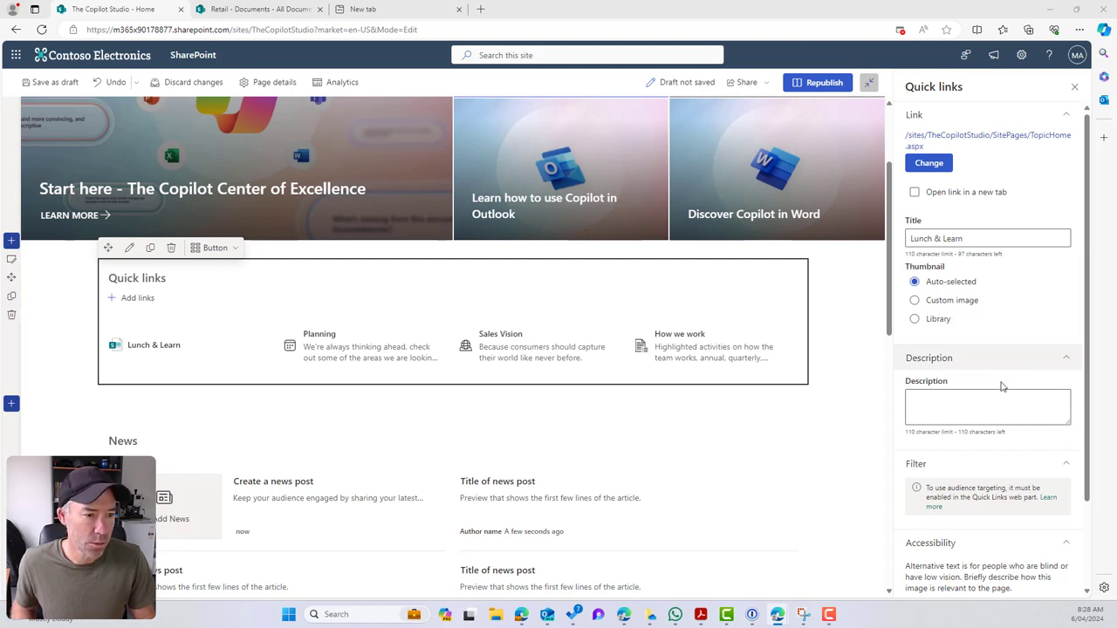
{"action": "left_click", "coordinate": [1015, 411]}
{"action": "type", "text": "Monthly talks about topics ranging from, product, culture, and industry."}
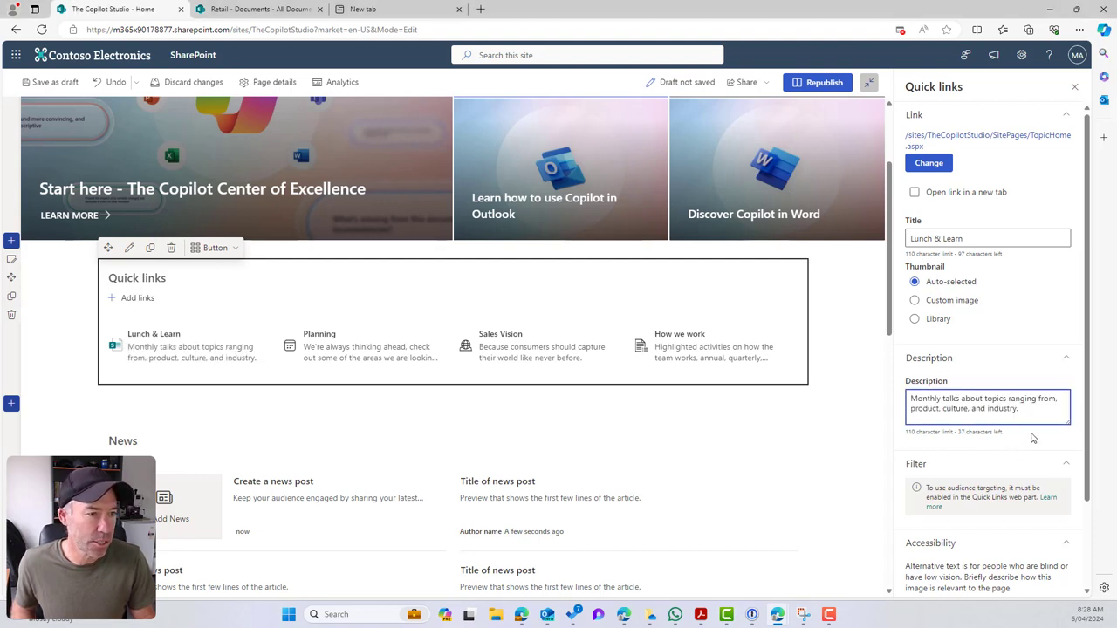
Search the icon library and set the sentimentanalysis faces icon as the Lunch & Learn thumbnail.
{"action": "left_click", "coordinate": [935, 318]}
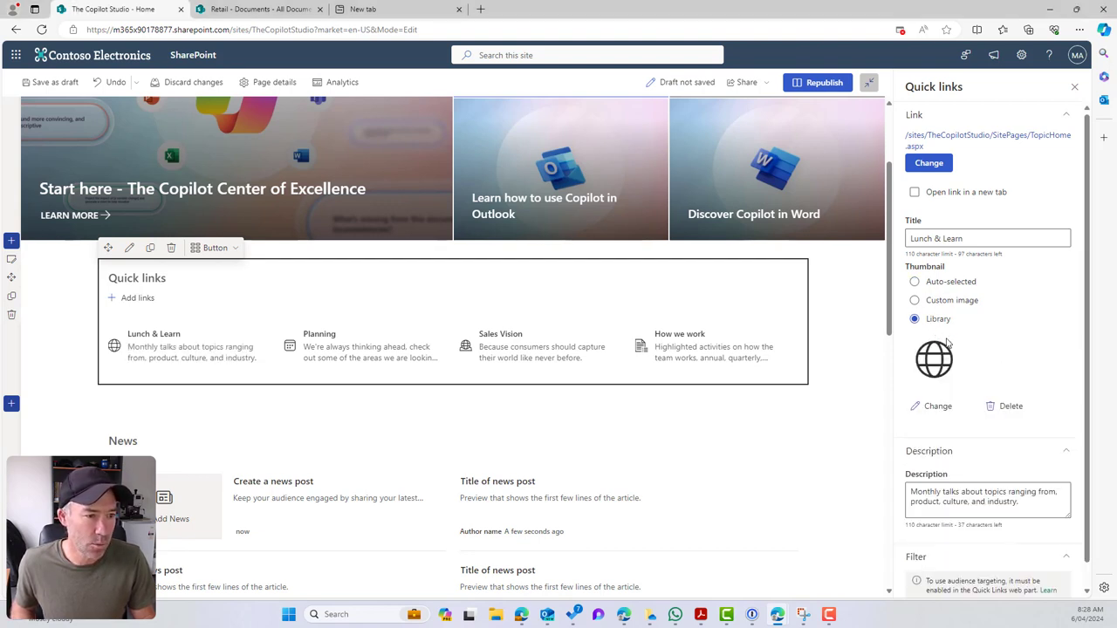
{"action": "left_click", "coordinate": [936, 407]}
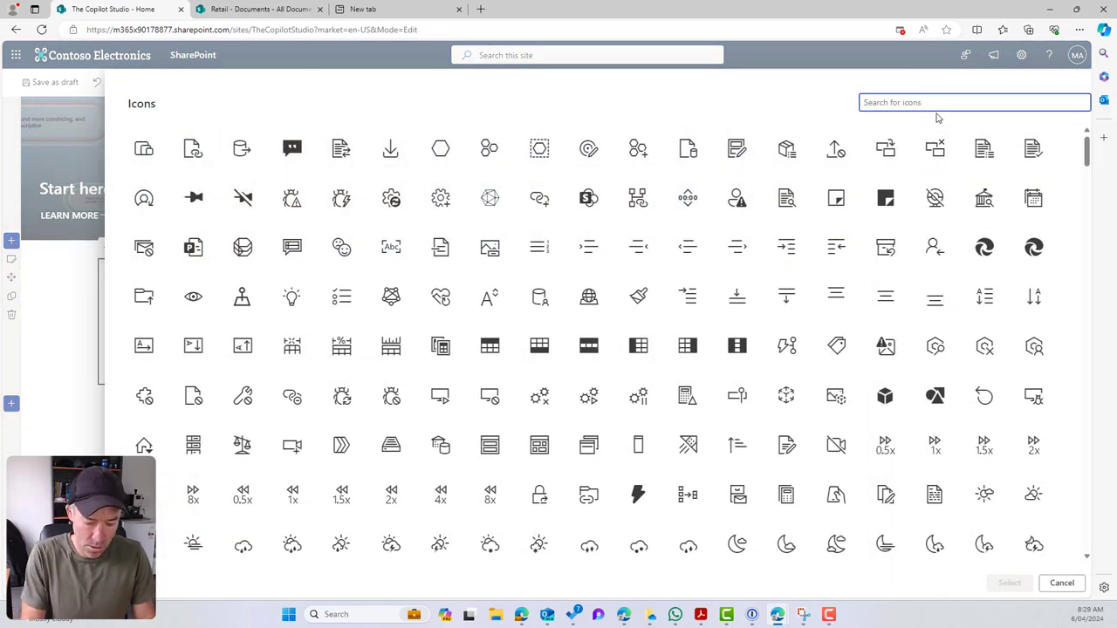
{"action": "type", "text": "knife and f"}
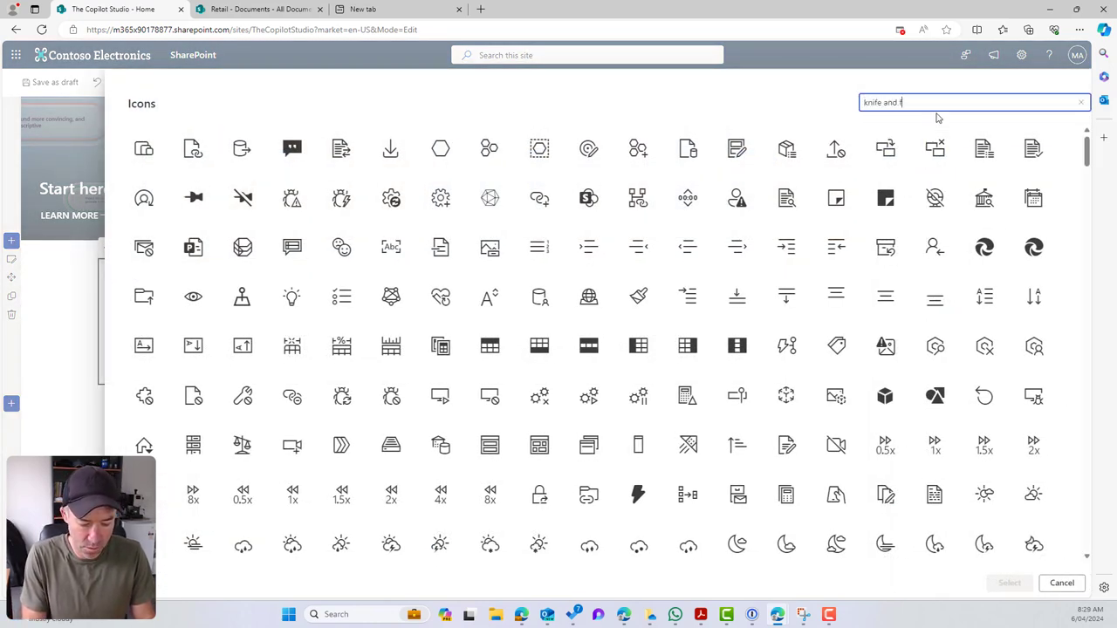
{"action": "type", "text": "or"}
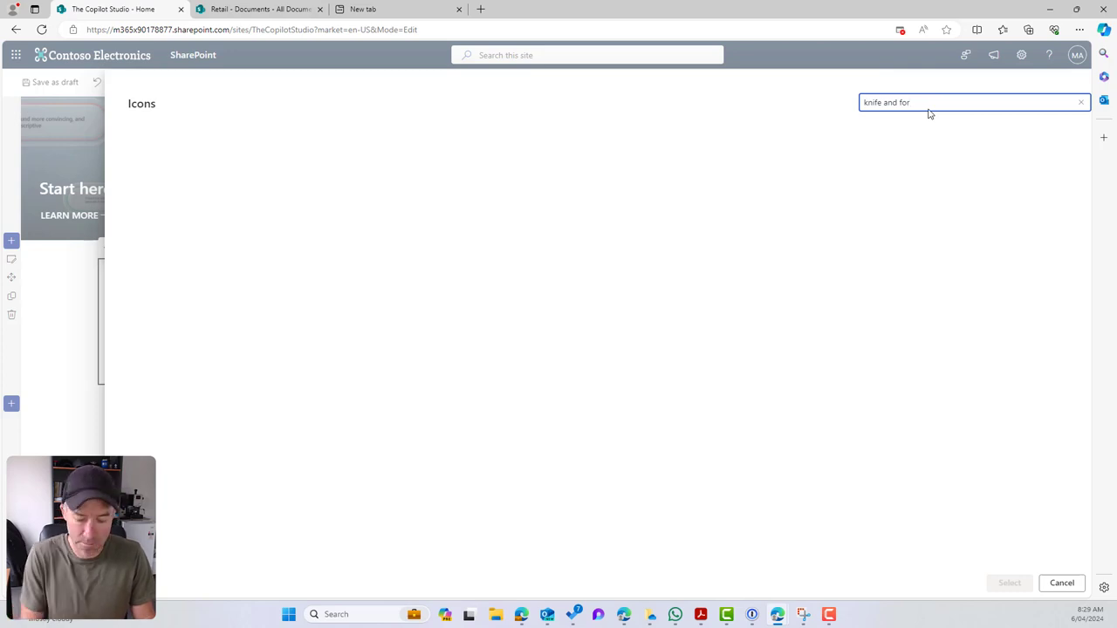
{"action": "key", "text": "BackSpace"}
{"action": "key", "text": "BackSpace"}
{"action": "key", "text": "BackSpace"}
{"action": "key", "text": "BackSpace"}
{"action": "key", "text": "BackSpace"}
{"action": "key", "text": "BackSpace"}
{"action": "key", "text": "BackSpace"}
{"action": "key", "text": "BackSpace"}
{"action": "key", "text": "BackSpace"}
{"action": "key", "text": "BackSpace"}
{"action": "key", "text": "BackSpace"}
{"action": "key", "text": "BackSpace"}
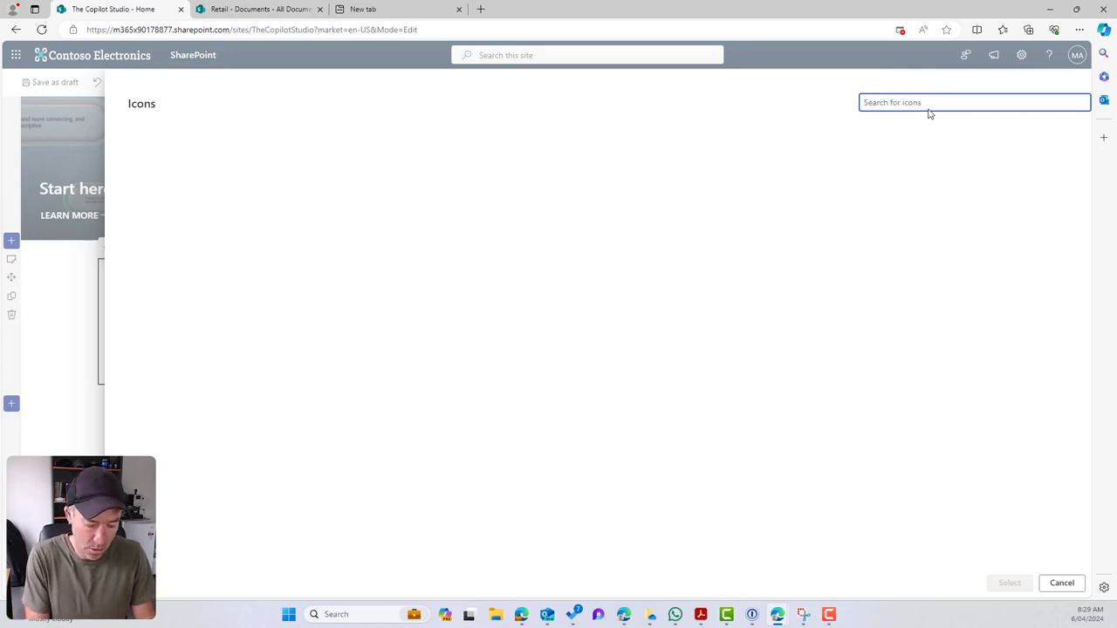
{"action": "type", "text": "lunch"}
{"action": "left_click_drag", "start_coordinate": [950, 103], "coordinate": [855, 107]}
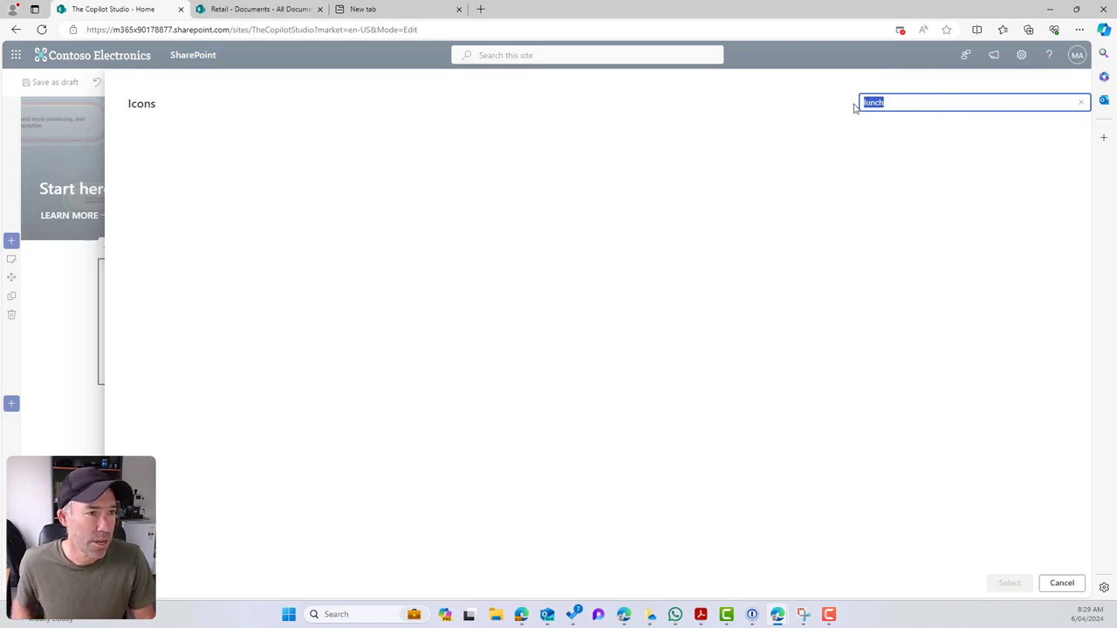
{"action": "key", "text": "BackSpace"}
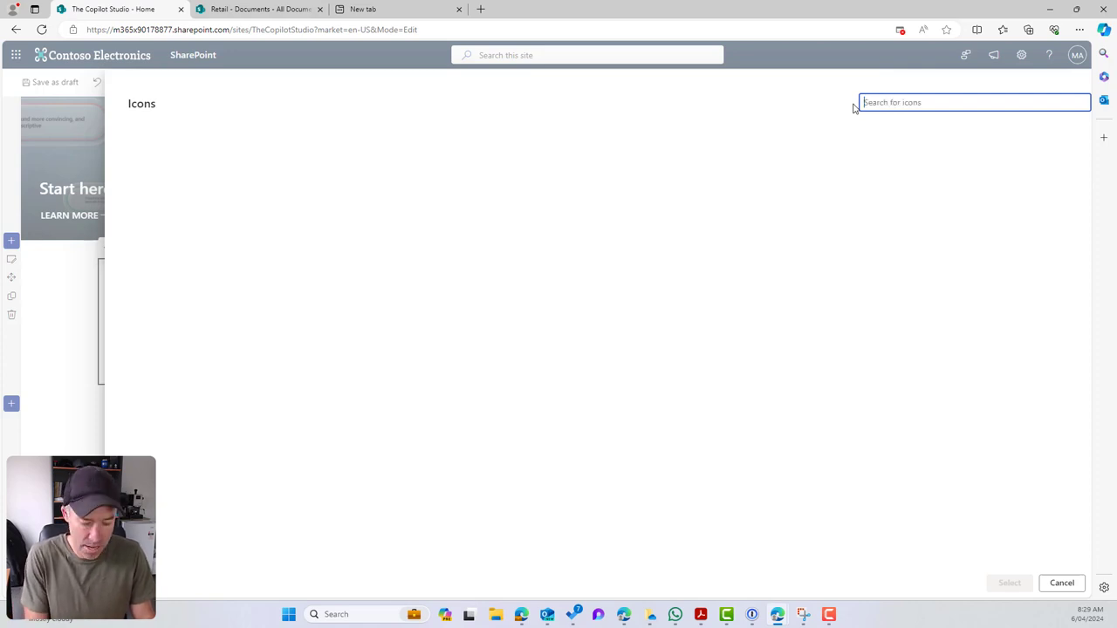
{"action": "type", "text": "trainin"}
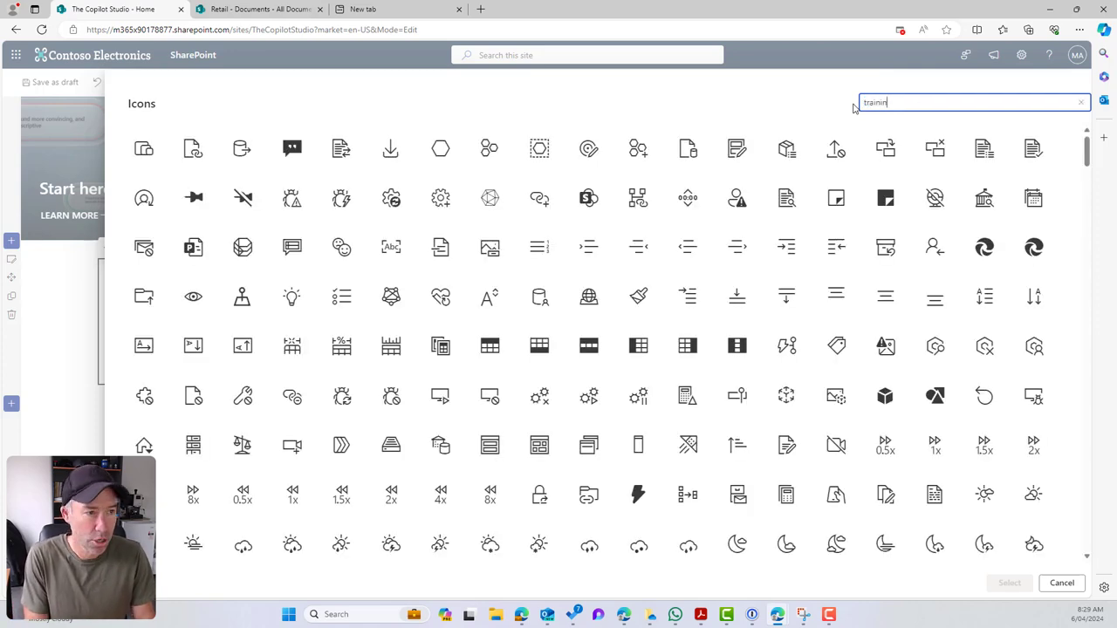
{"action": "type", "text": "g"}
{"action": "left_click_drag", "start_coordinate": [891, 102], "coordinate": [865, 102]}
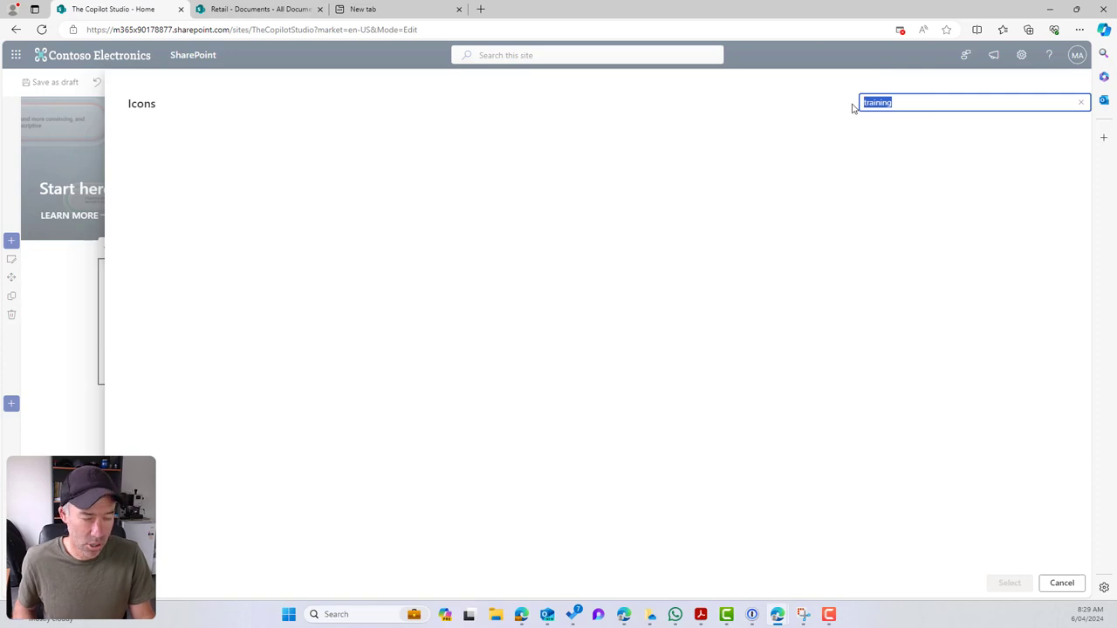
{"action": "key", "text": "BackSpace"}
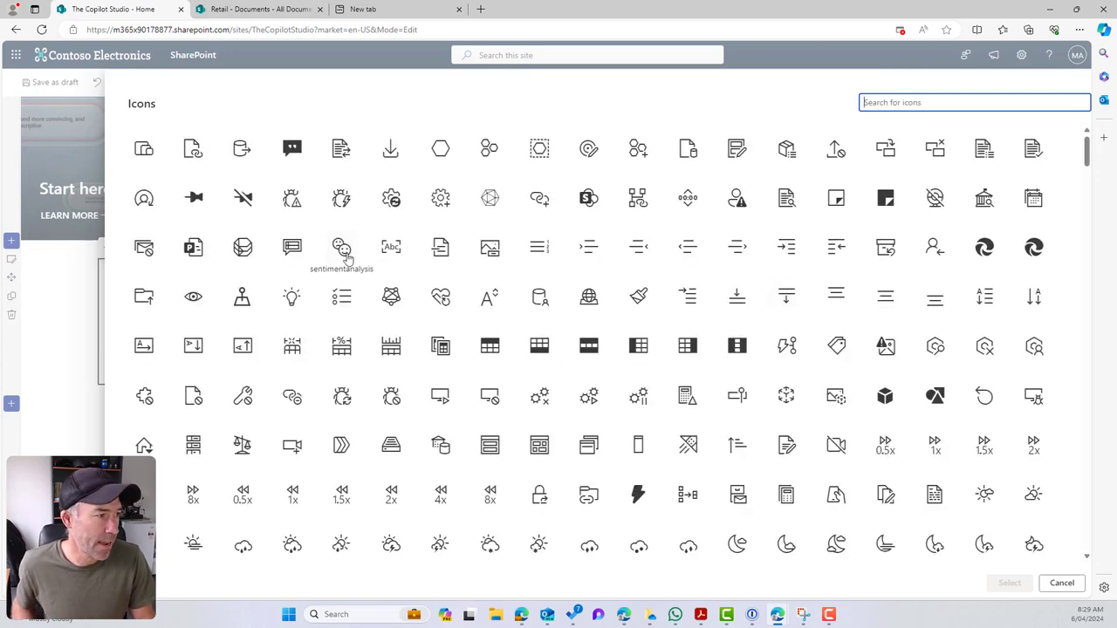
{"action": "left_click", "coordinate": [343, 249]}
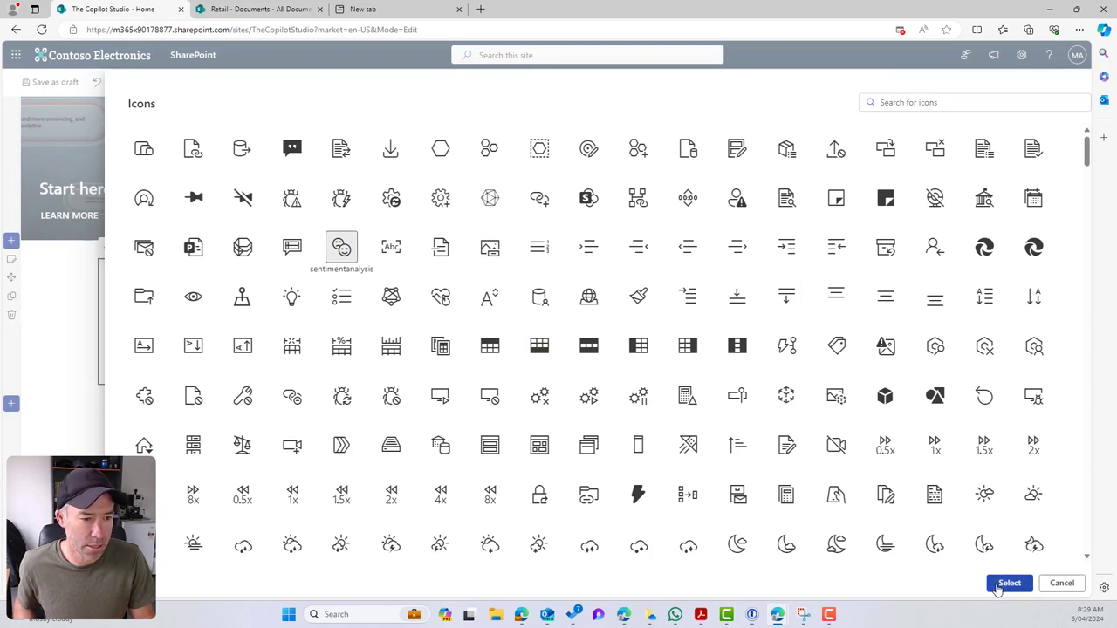
{"action": "left_click", "coordinate": [1000, 586]}
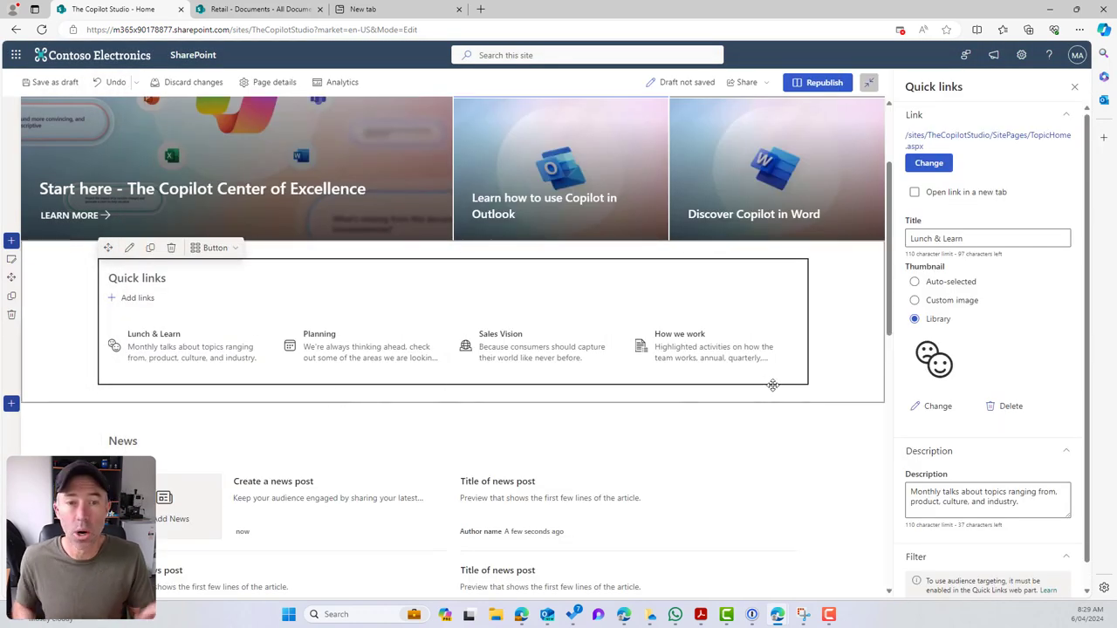
Republish the home page with its four quick links and switch it back to Edit mode.
{"action": "left_click", "coordinate": [818, 84]}
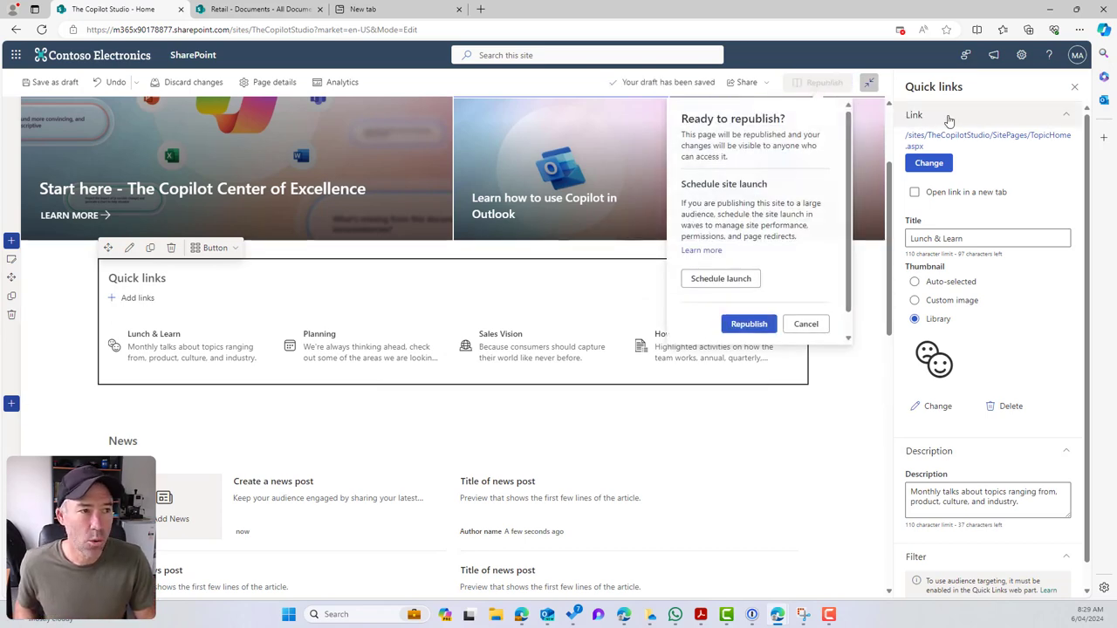
{"action": "left_click", "coordinate": [744, 323]}
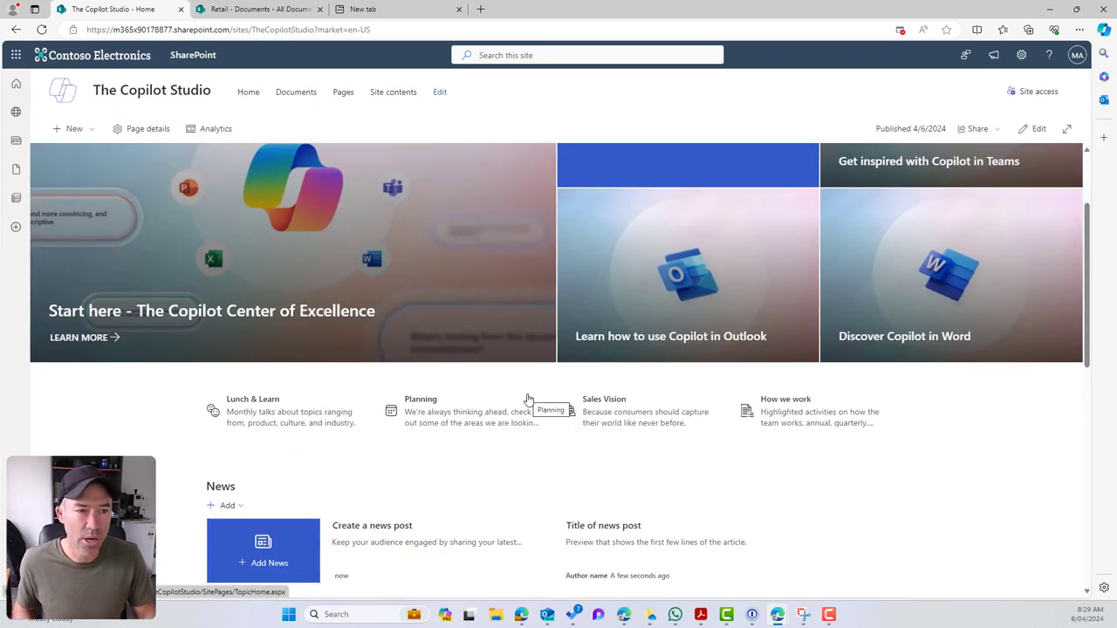
{"action": "left_click", "coordinate": [1032, 128]}
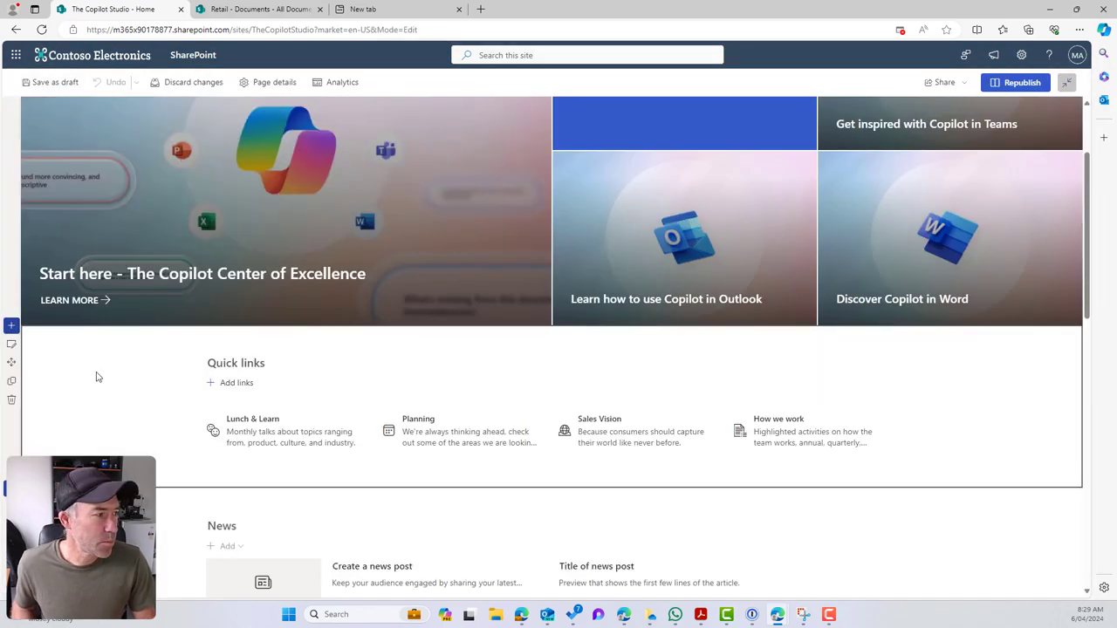
Set the Quick links section background to Soft, then return to editing and select the Quick links web part.
{"action": "left_click", "coordinate": [11, 344]}
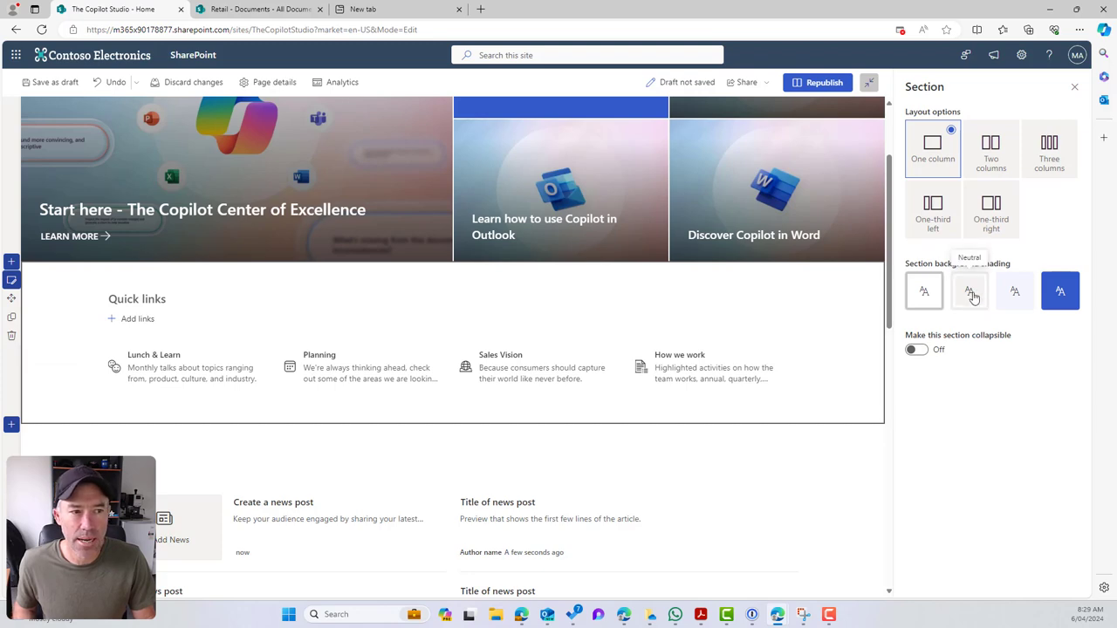
{"action": "left_click", "coordinate": [972, 295]}
{"action": "left_click", "coordinate": [1013, 295]}
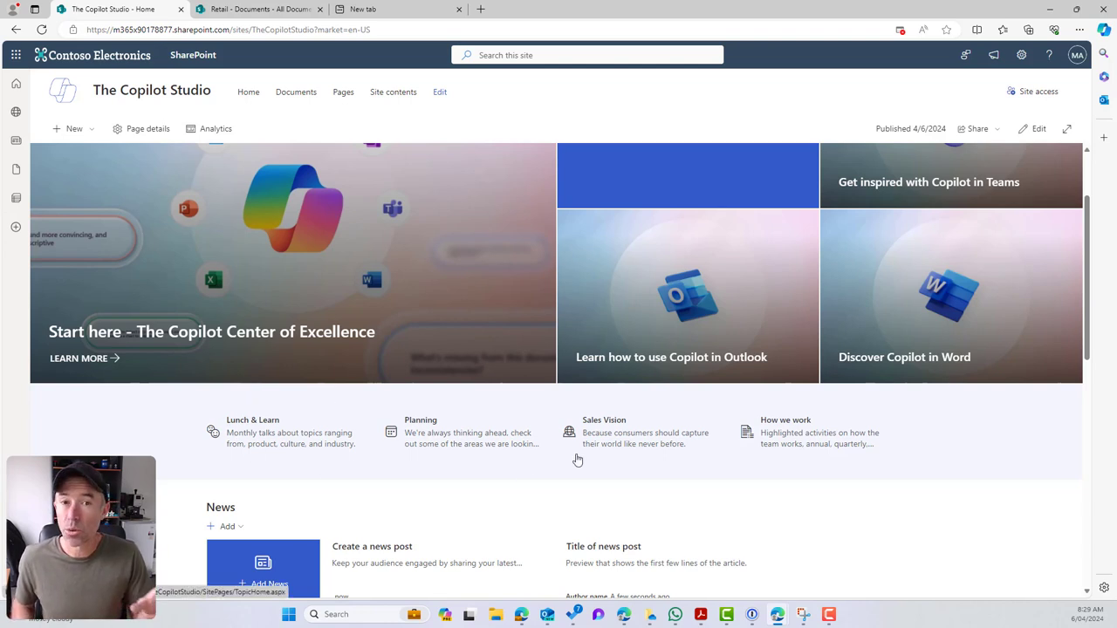
{"action": "left_click", "coordinate": [1034, 131]}
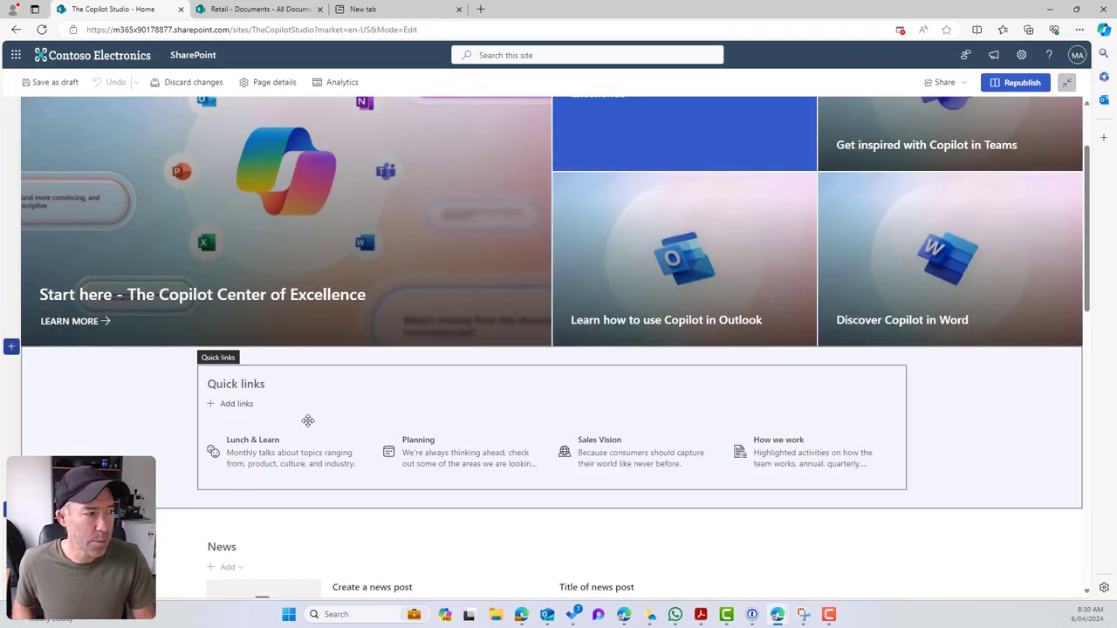
{"action": "left_click", "coordinate": [308, 421]}
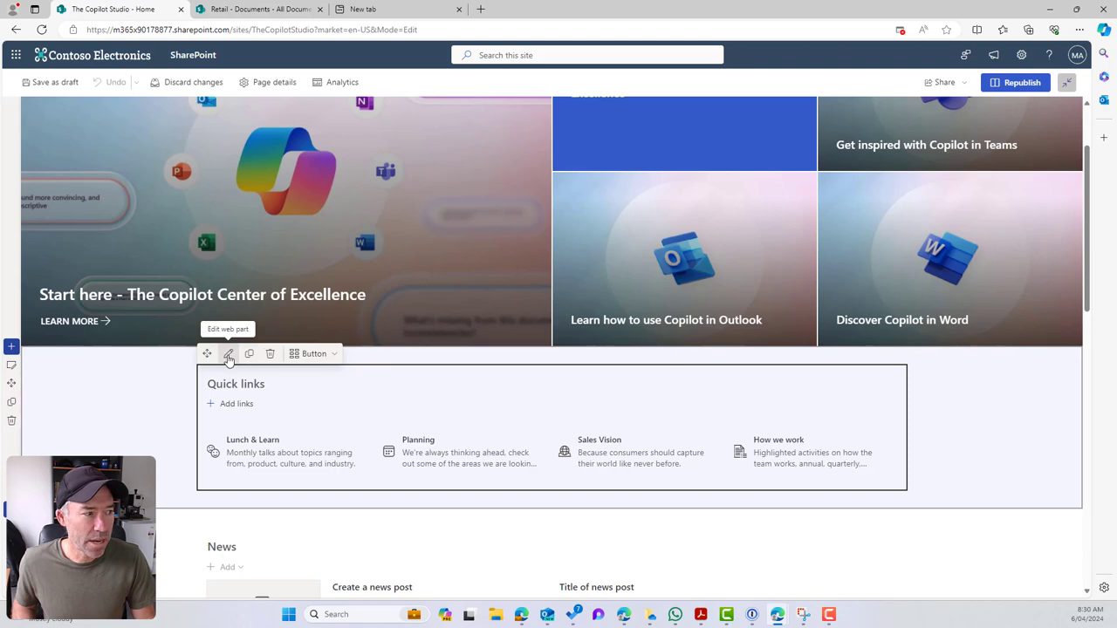
Try the Compact, Filmstrip, Grid, Button and List layouts for the Quick links, with icons on.
{"action": "left_click", "coordinate": [229, 354]}
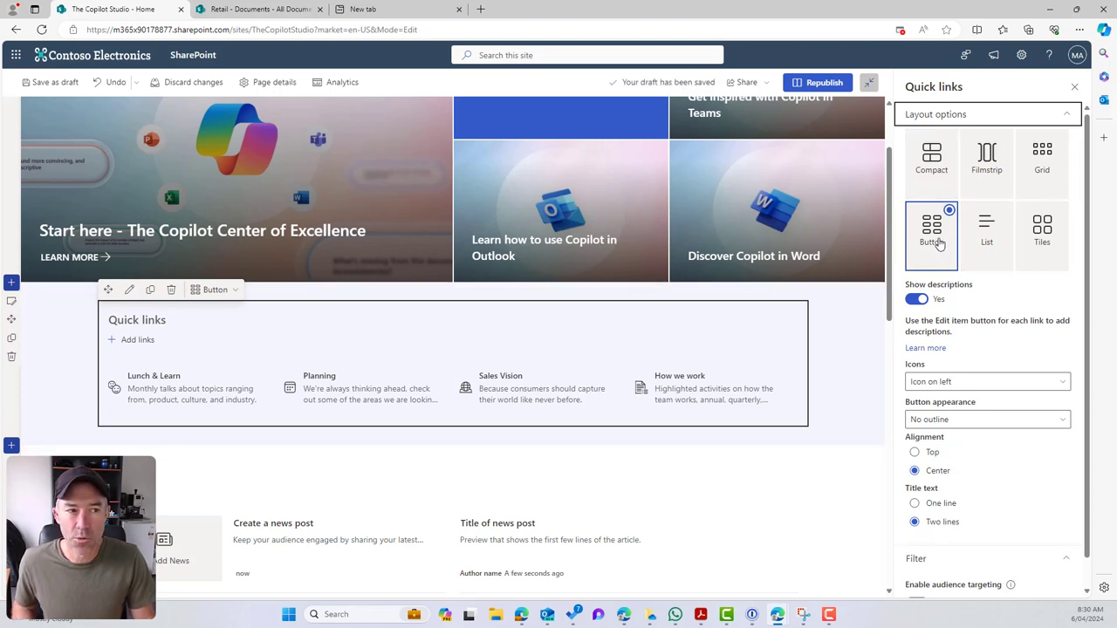
{"action": "left_click", "coordinate": [932, 157]}
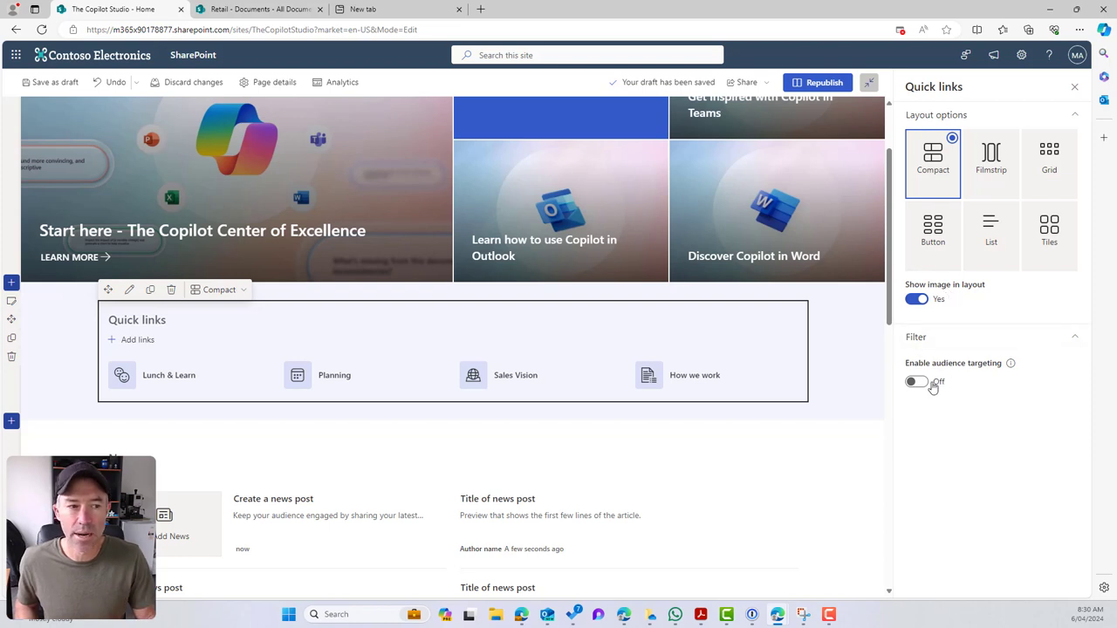
{"action": "left_click", "coordinate": [916, 300]}
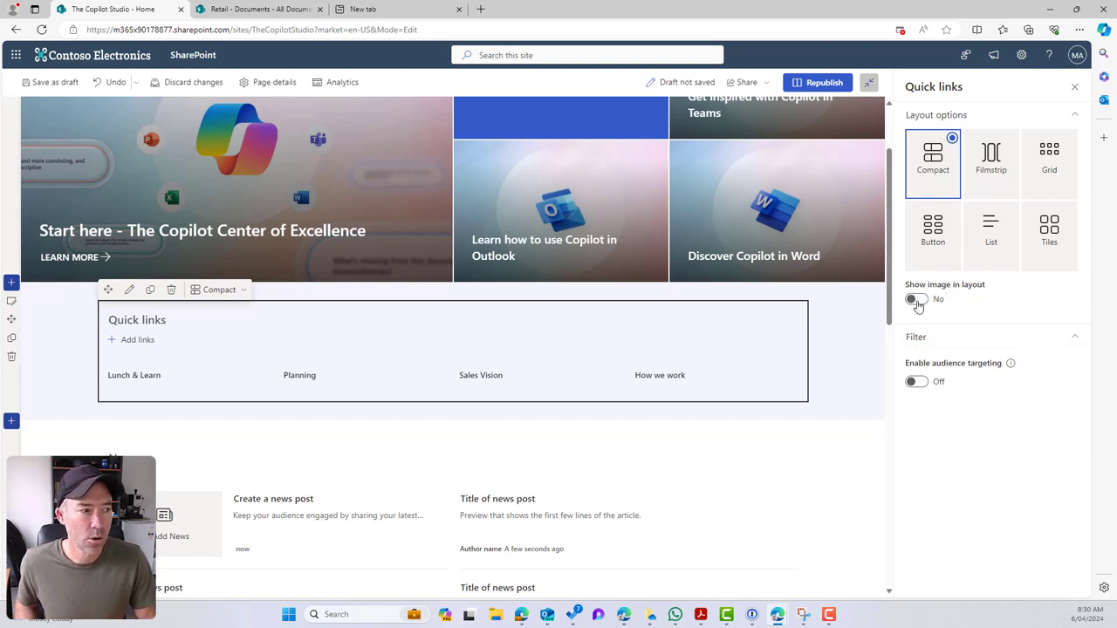
{"action": "left_click", "coordinate": [922, 301]}
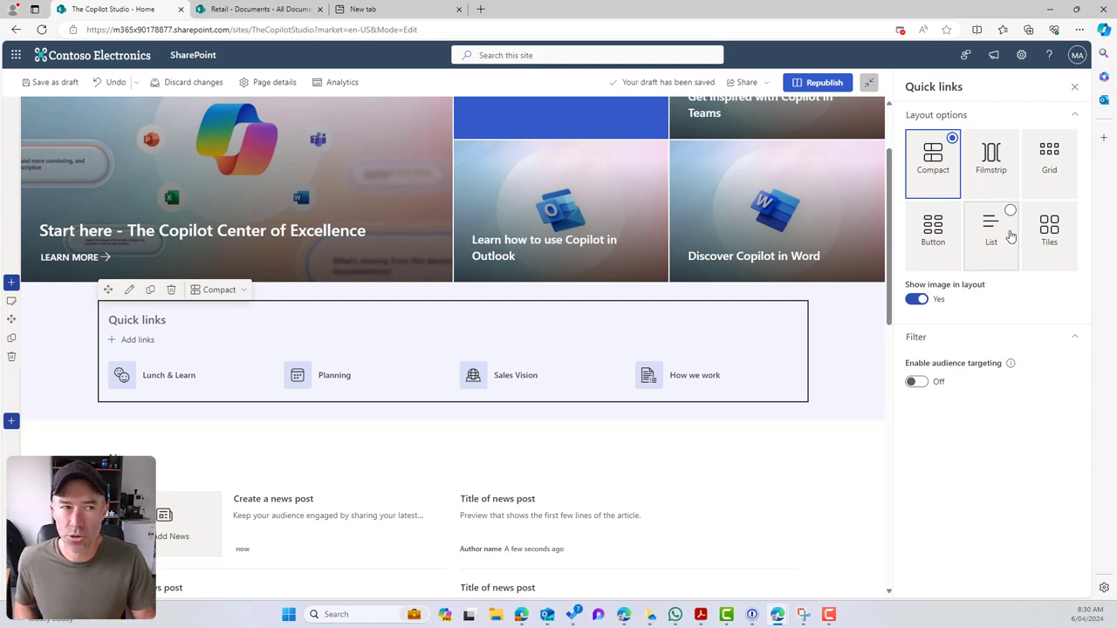
{"action": "left_click", "coordinate": [991, 172]}
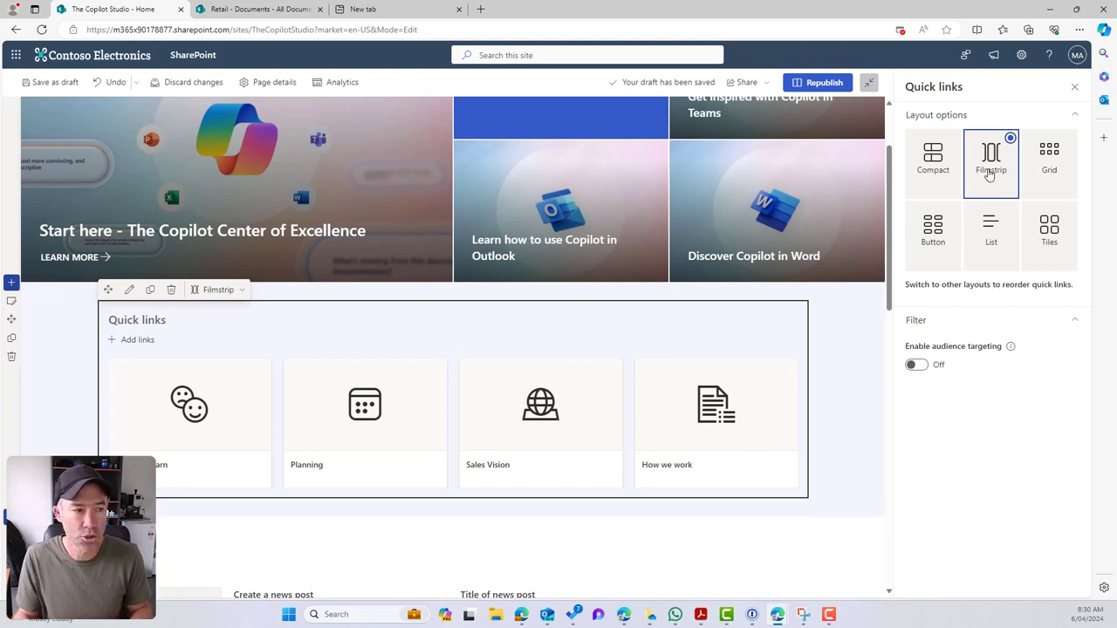
{"action": "left_click", "coordinate": [1058, 131]}
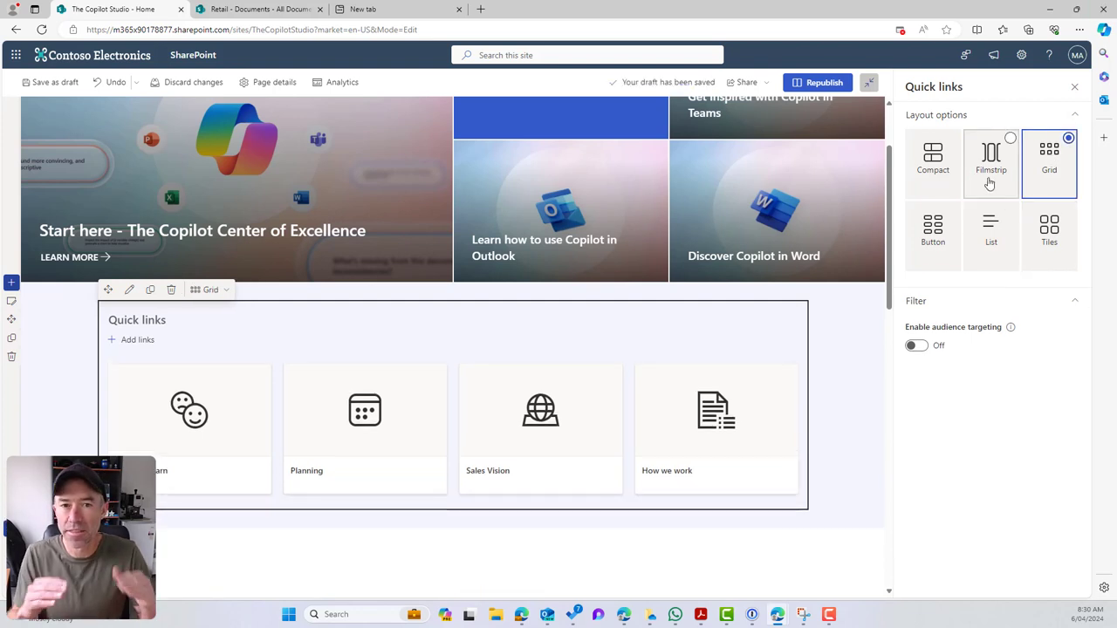
{"action": "left_click", "coordinate": [947, 248]}
{"action": "left_click", "coordinate": [987, 239]}
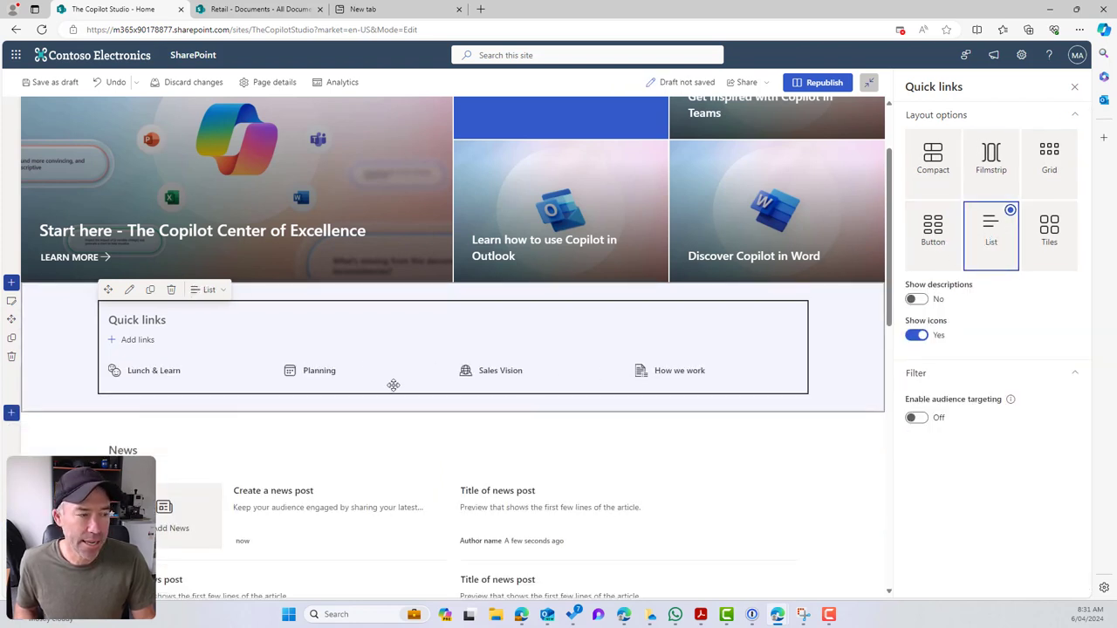
Turn on Show descriptions, keep icons shown, and switch the Quick links to Tiles.
{"action": "left_click", "coordinate": [918, 300]}
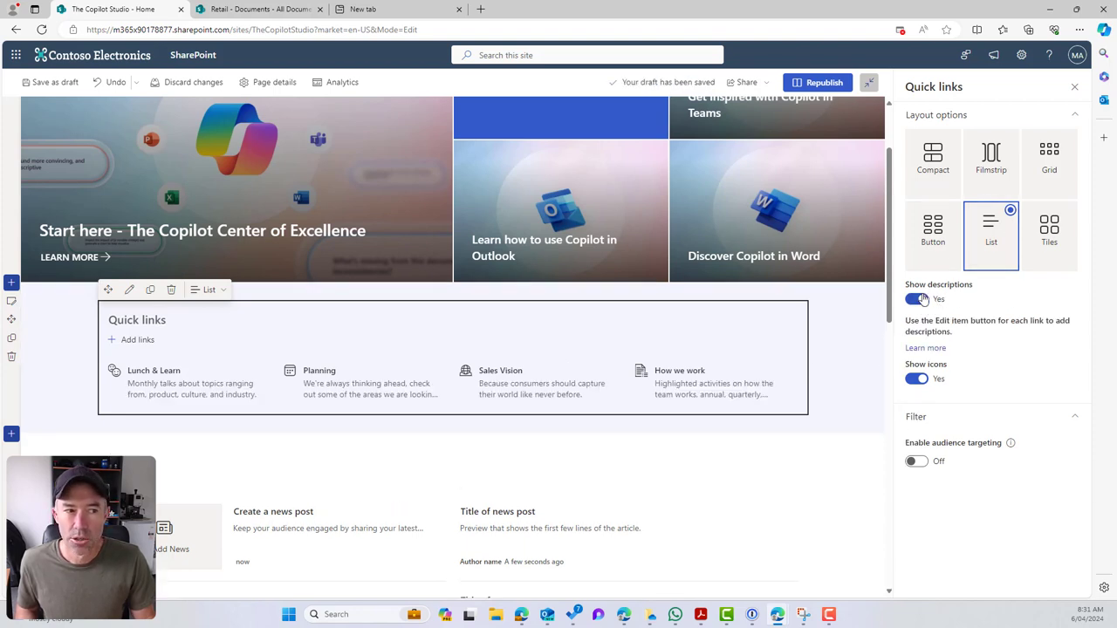
{"action": "left_click", "coordinate": [916, 379]}
{"action": "left_click", "coordinate": [921, 383]}
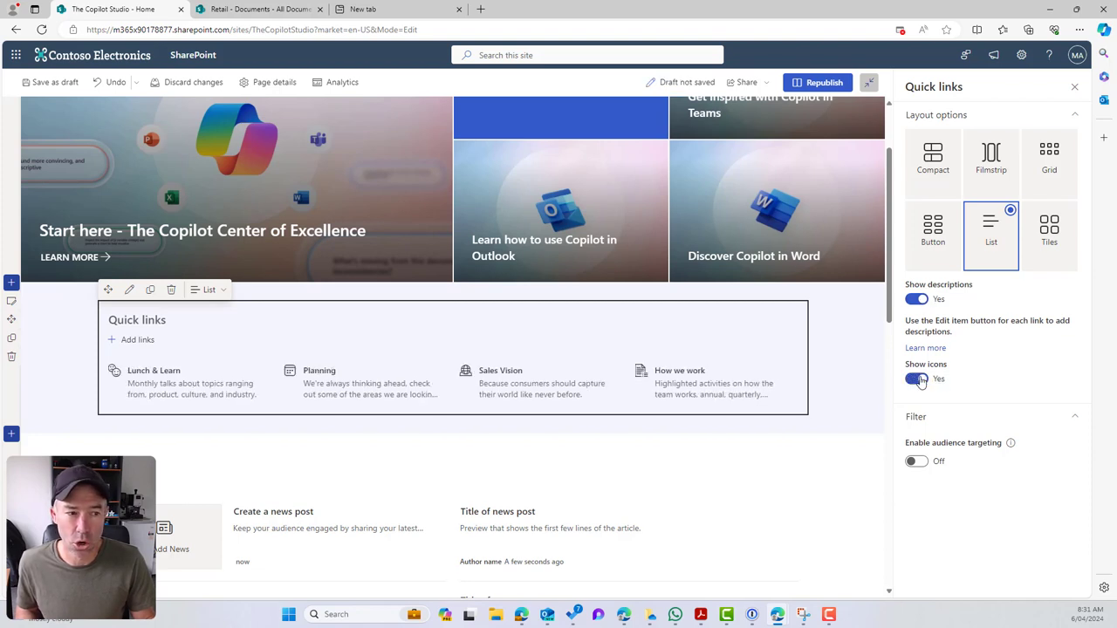
{"action": "left_click", "coordinate": [1051, 241]}
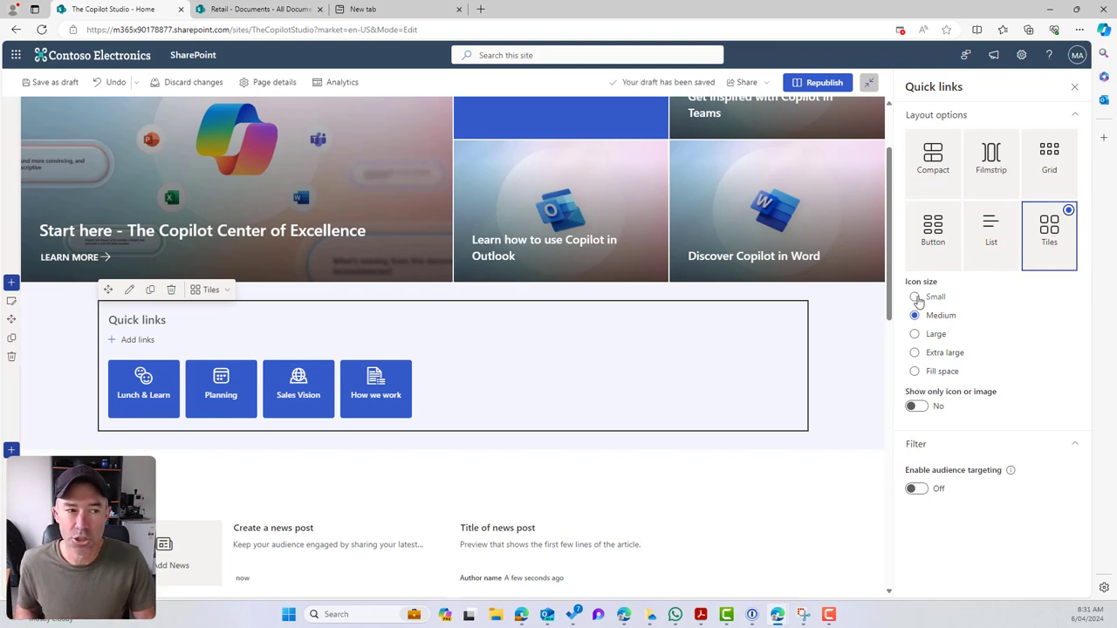
Try tiles with icons only, then Large, Extra large, Medium and Small icon sizes with labels shown.
{"action": "left_click", "coordinate": [925, 410]}
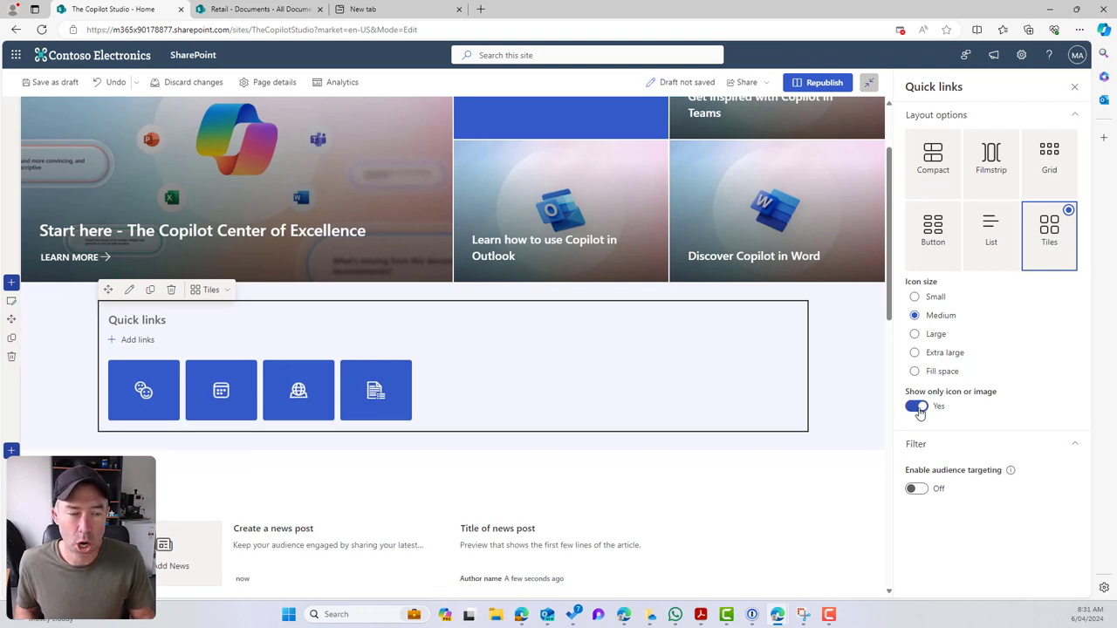
{"action": "left_click", "coordinate": [919, 410]}
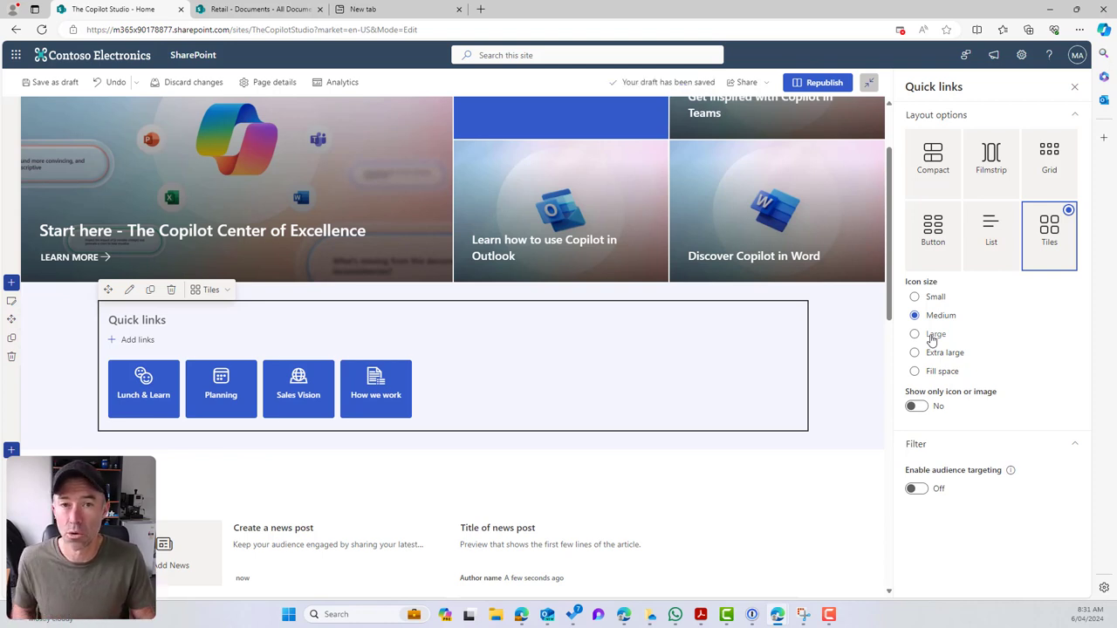
{"action": "left_click", "coordinate": [936, 337]}
{"action": "left_click", "coordinate": [945, 353]}
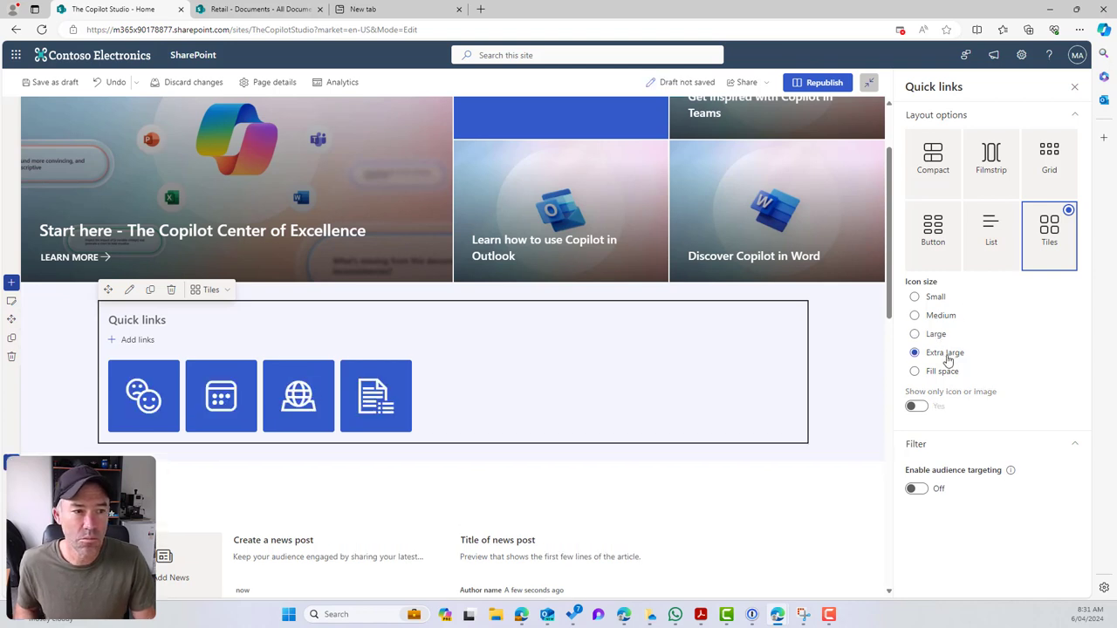
{"action": "left_click", "coordinate": [936, 337]}
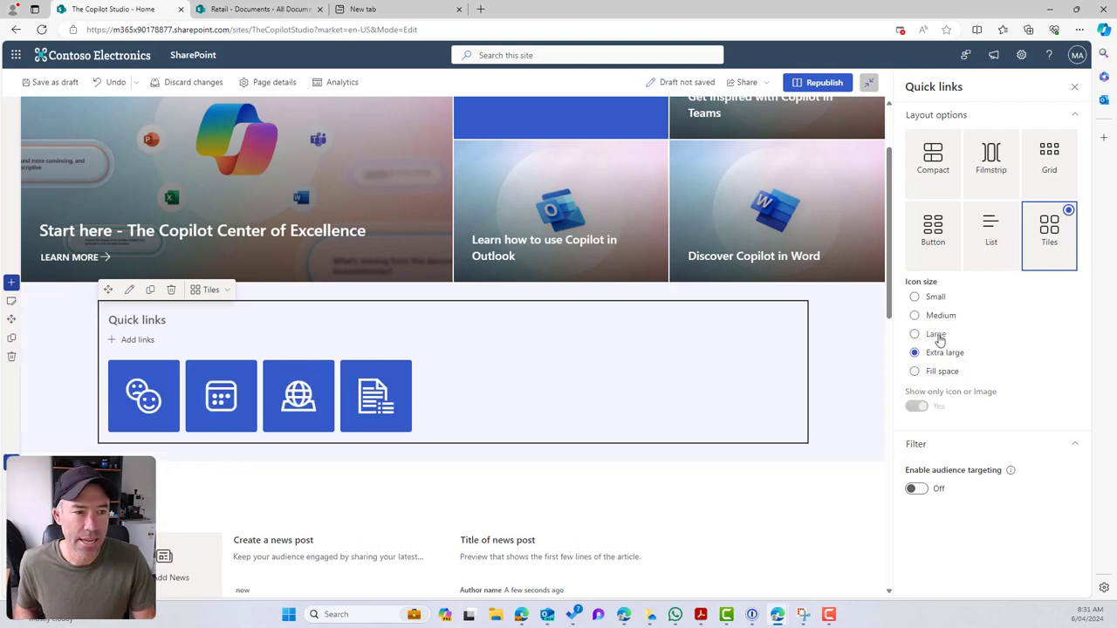
{"action": "left_click", "coordinate": [941, 316]}
{"action": "left_click", "coordinate": [935, 297]}
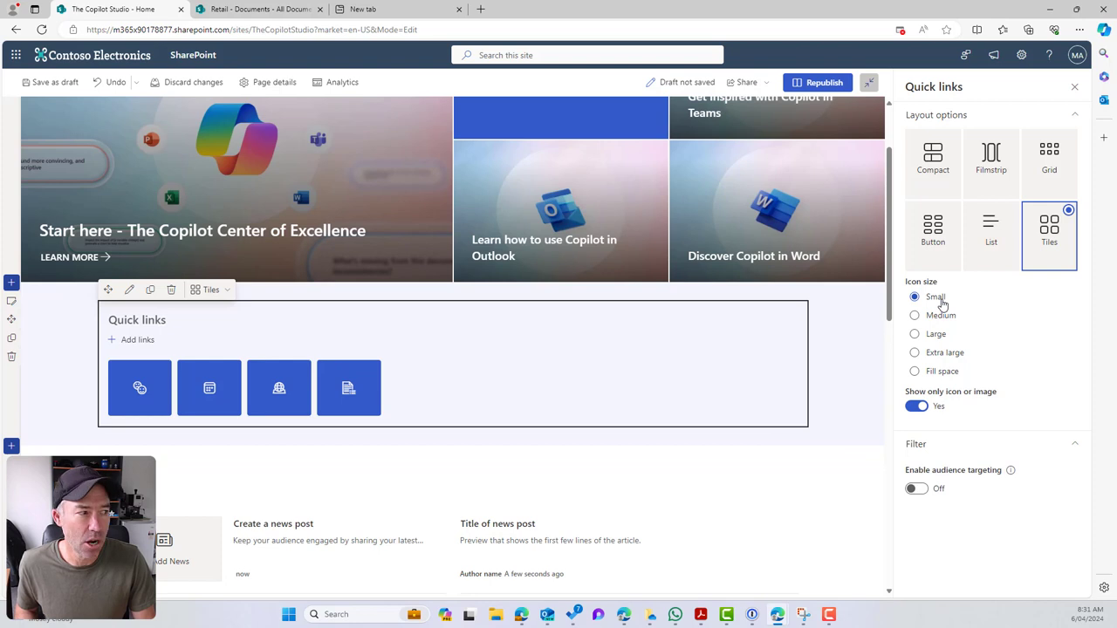
{"action": "left_click", "coordinate": [918, 406]}
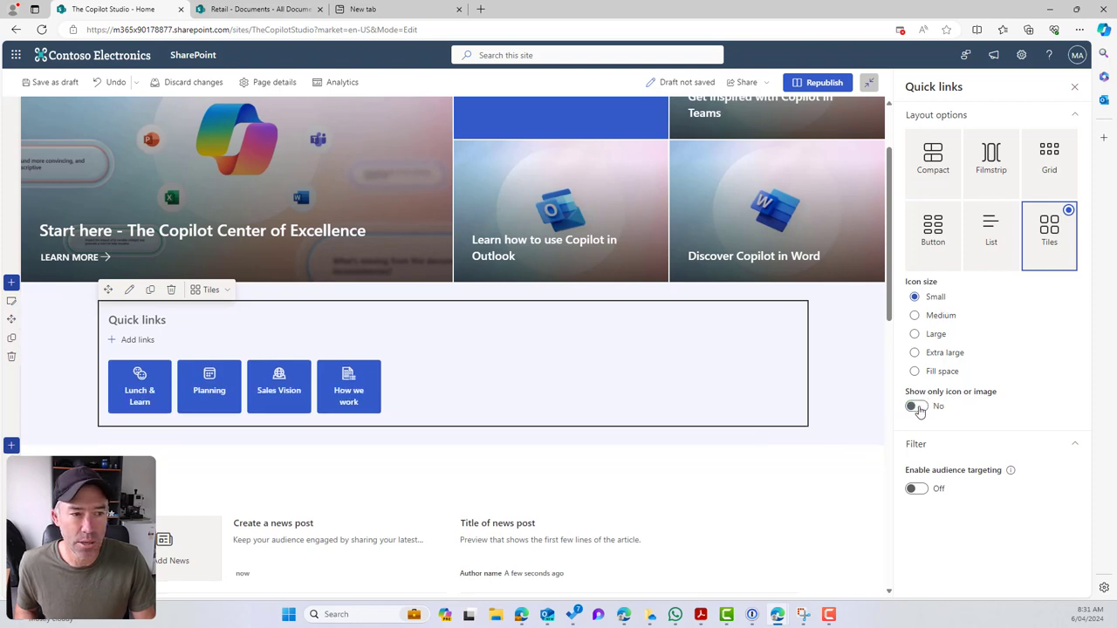
Try Medium through Fill space tile icon sizes, settle on Medium, then switch to Grid layout.
{"action": "left_click", "coordinate": [941, 318]}
{"action": "left_click", "coordinate": [942, 334]}
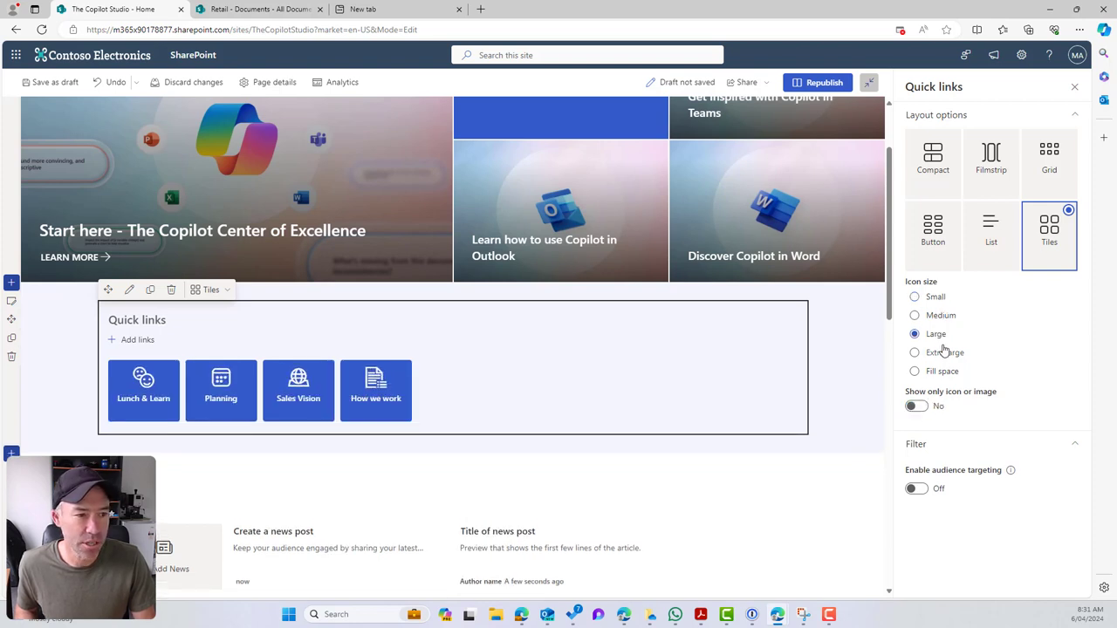
{"action": "left_click", "coordinate": [944, 352]}
{"action": "left_click", "coordinate": [942, 371]}
{"action": "left_click", "coordinate": [943, 353]}
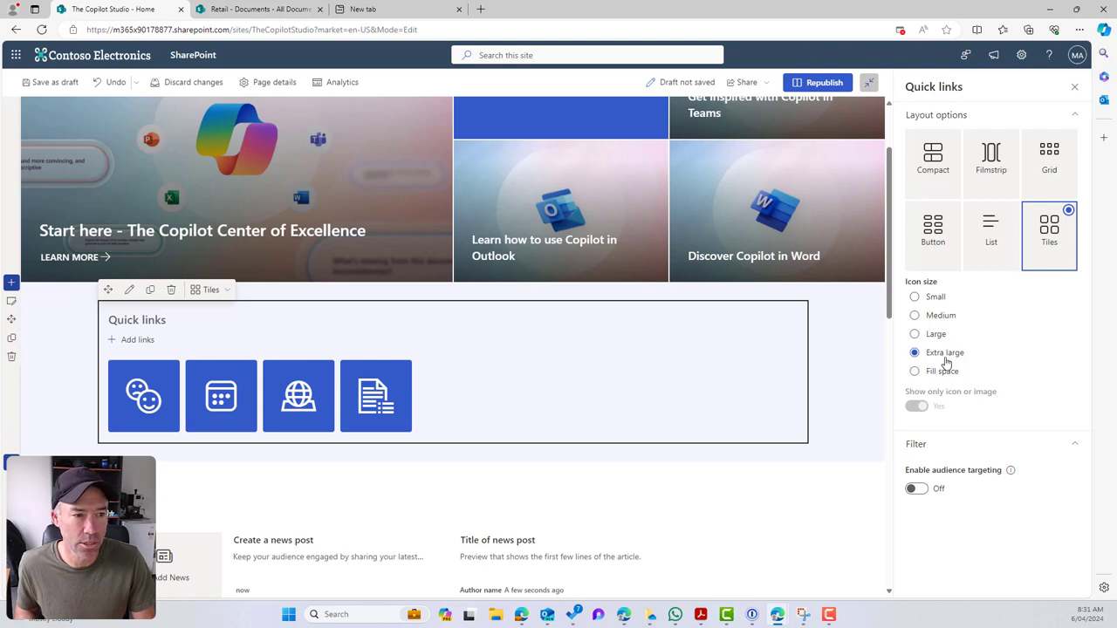
{"action": "left_click", "coordinate": [936, 334]}
{"action": "left_click", "coordinate": [936, 317]}
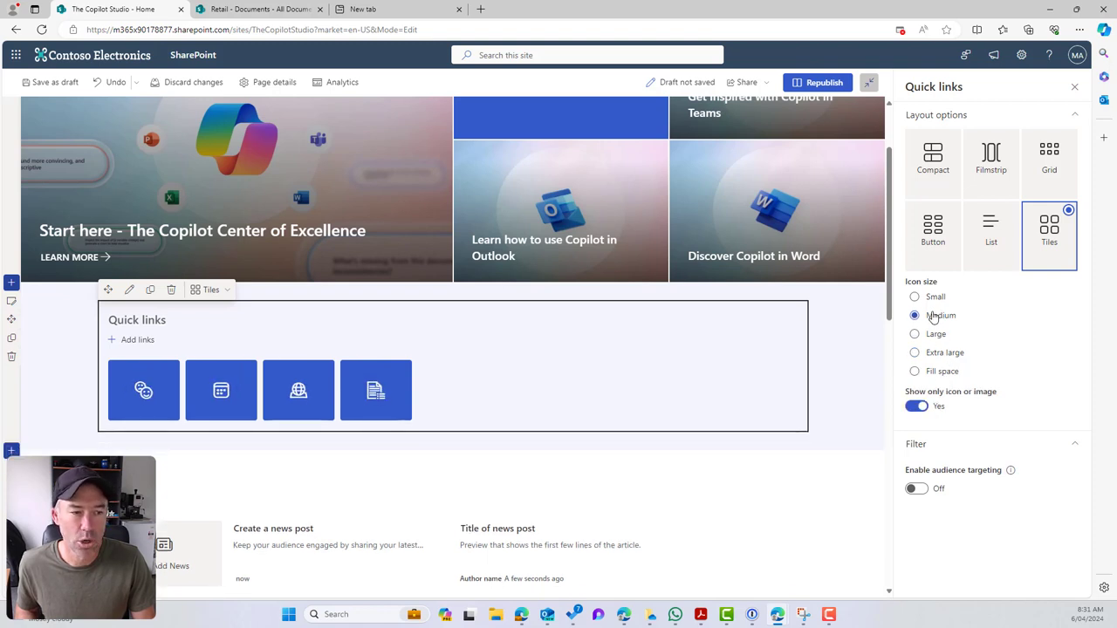
{"action": "left_click", "coordinate": [1047, 170]}
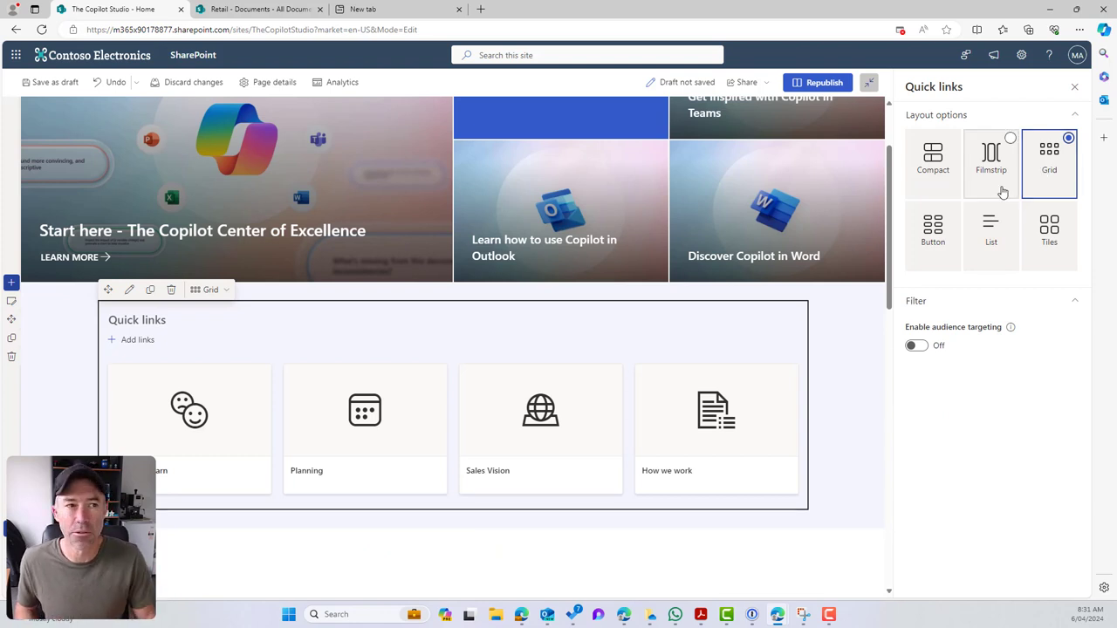
Switch the Quick links from Compact to Button layout, review the settings, and close the pane.
{"action": "left_click", "coordinate": [941, 185]}
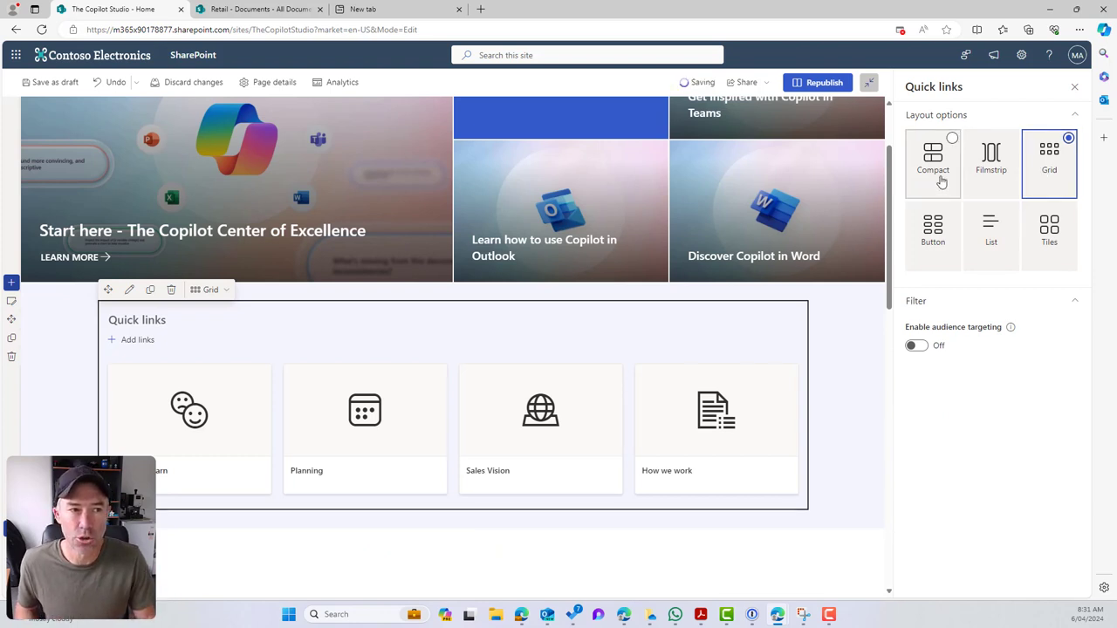
{"action": "left_click", "coordinate": [949, 260]}
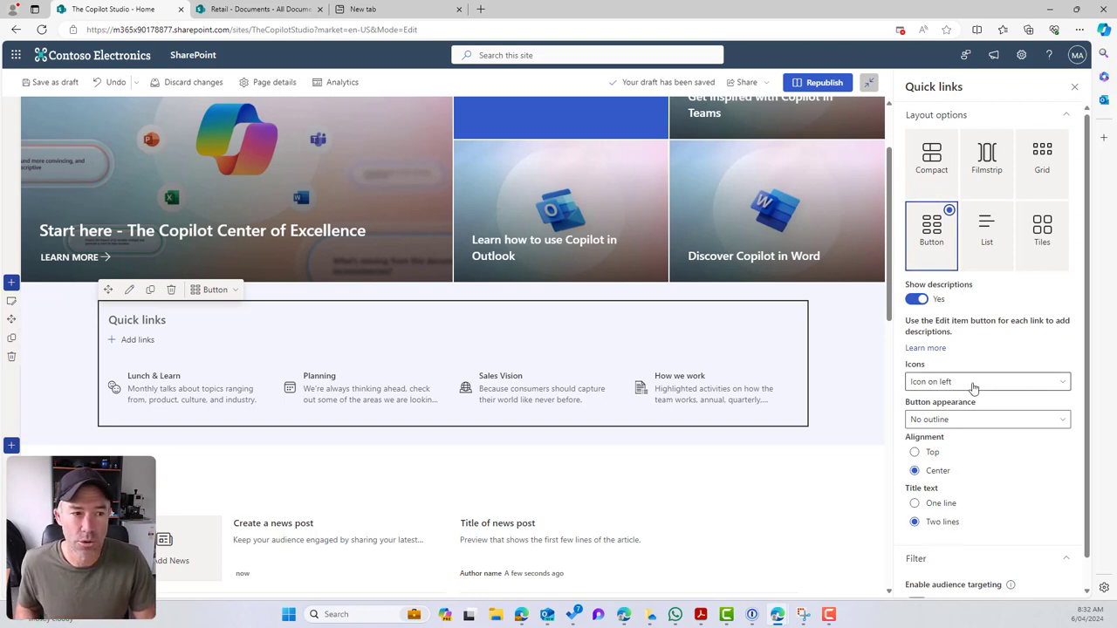
{"action": "scroll", "coordinate": [971, 402], "scroll_direction": "down", "scroll_amount": 1}
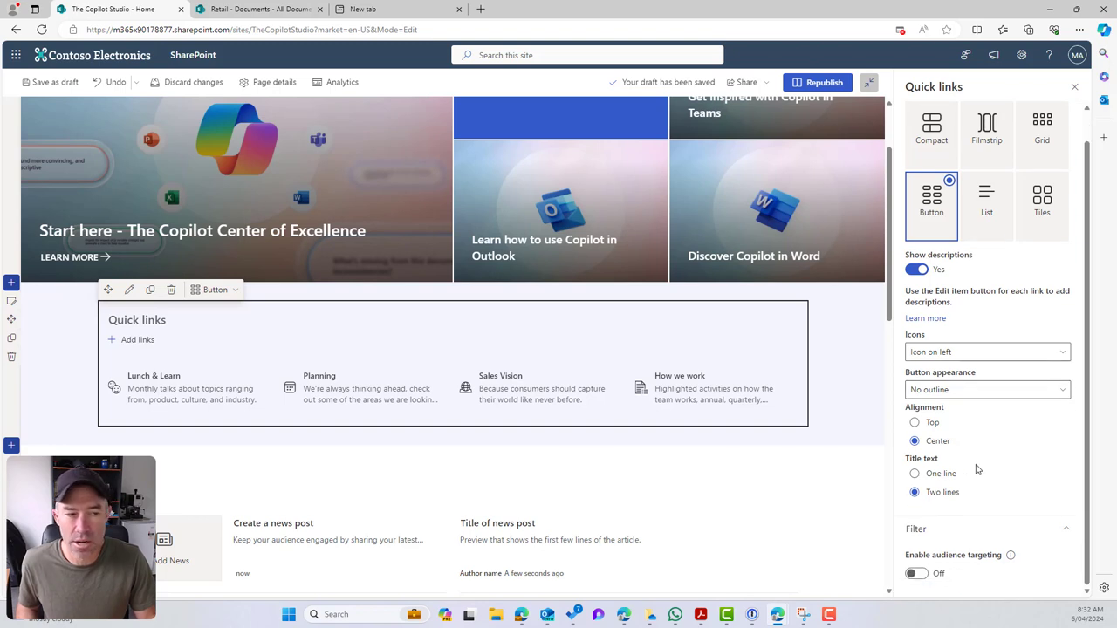
{"action": "scroll", "coordinate": [977, 470], "scroll_direction": "up", "scroll_amount": 1}
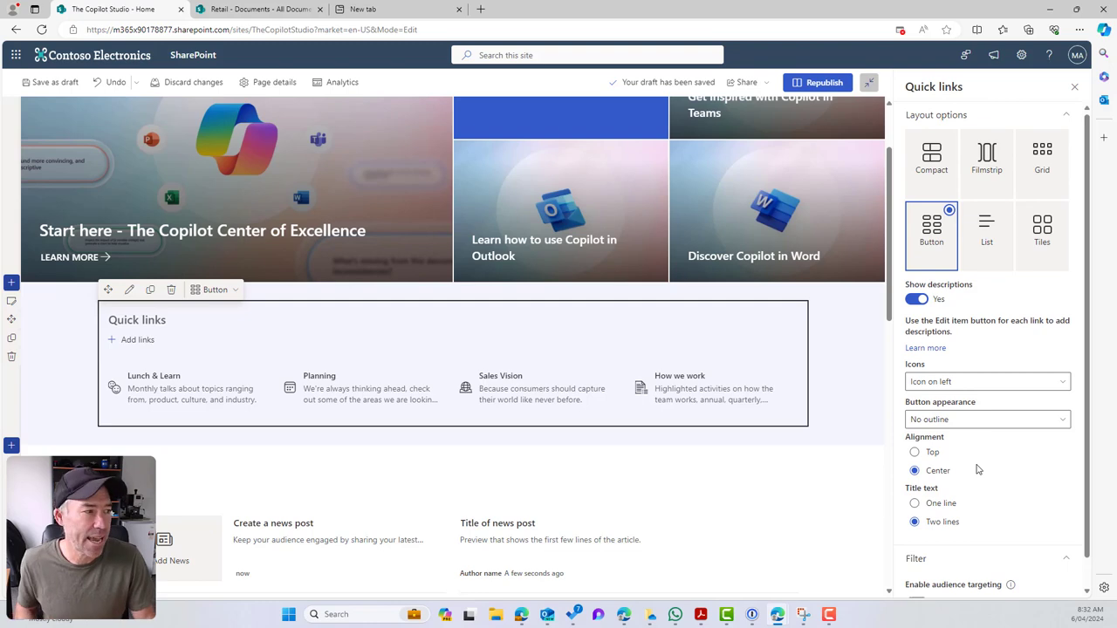
{"action": "left_click", "coordinate": [1075, 86]}
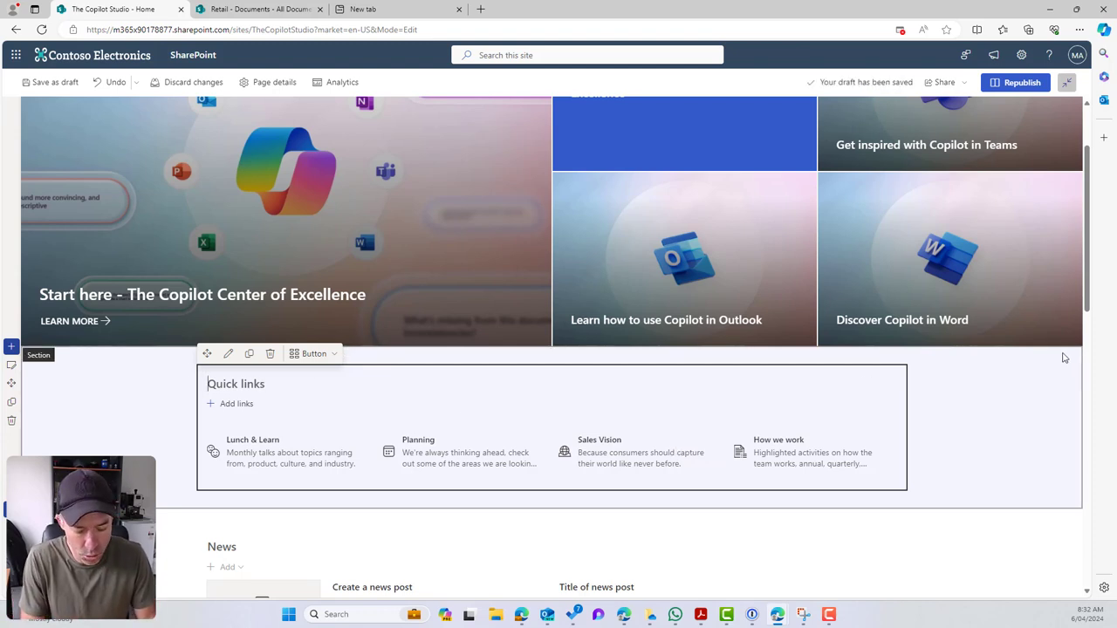
Replace the Quick links heading with 'Frequently accessed resources'.
{"action": "key", "text": "ctrl+a"}
{"action": "type", "text": "F"}
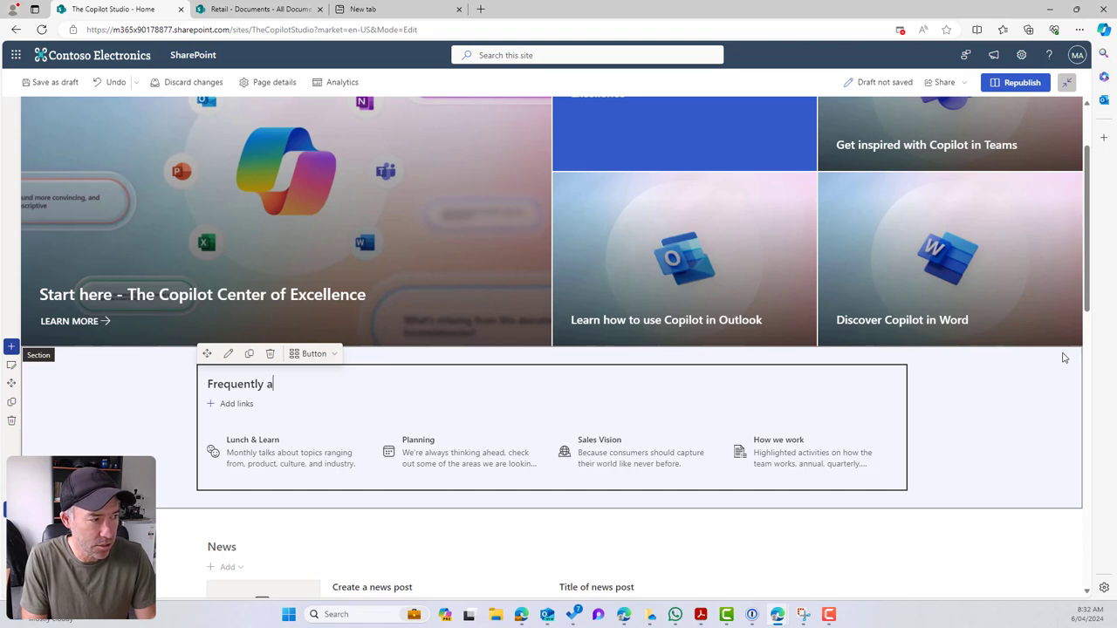
{"action": "type", "text": "requently accessed resources"}
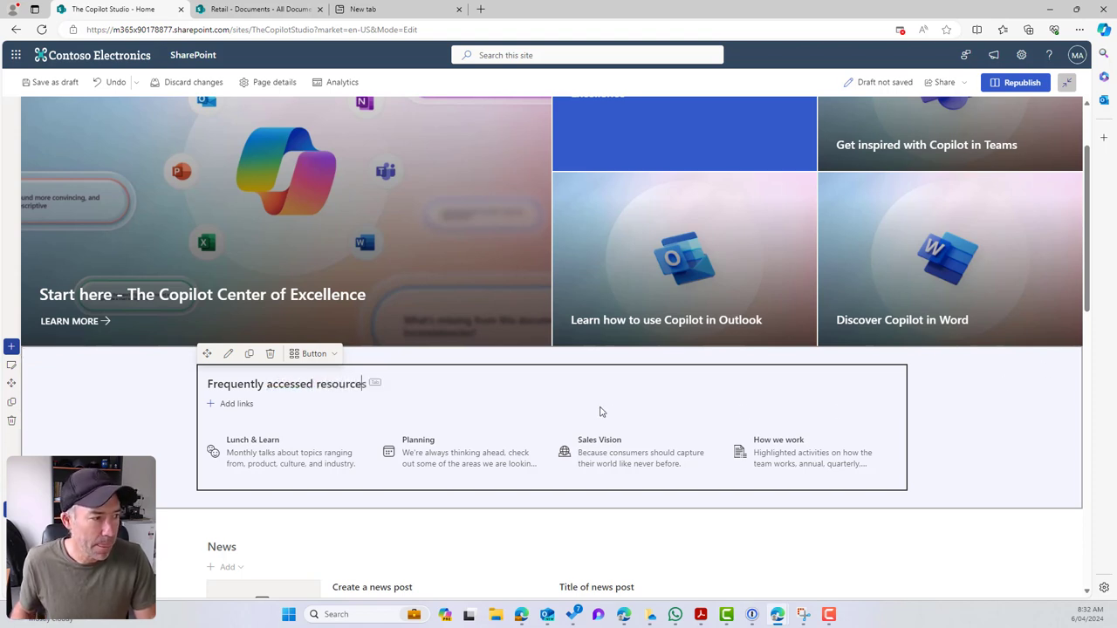
{"action": "key", "text": "Tab"}
{"action": "scroll", "coordinate": [620, 375], "scroll_direction": "down", "scroll_amount": 1}
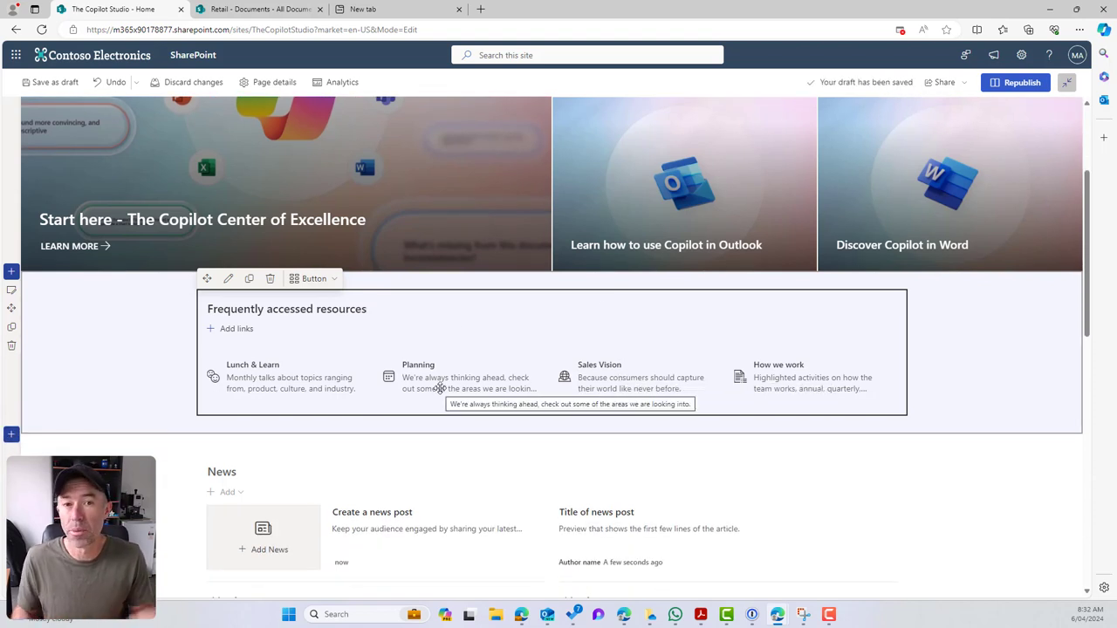
Duplicate the Frequently accessed resources links and retitle the copy 'Our Applications'.
{"action": "left_click", "coordinate": [250, 279]}
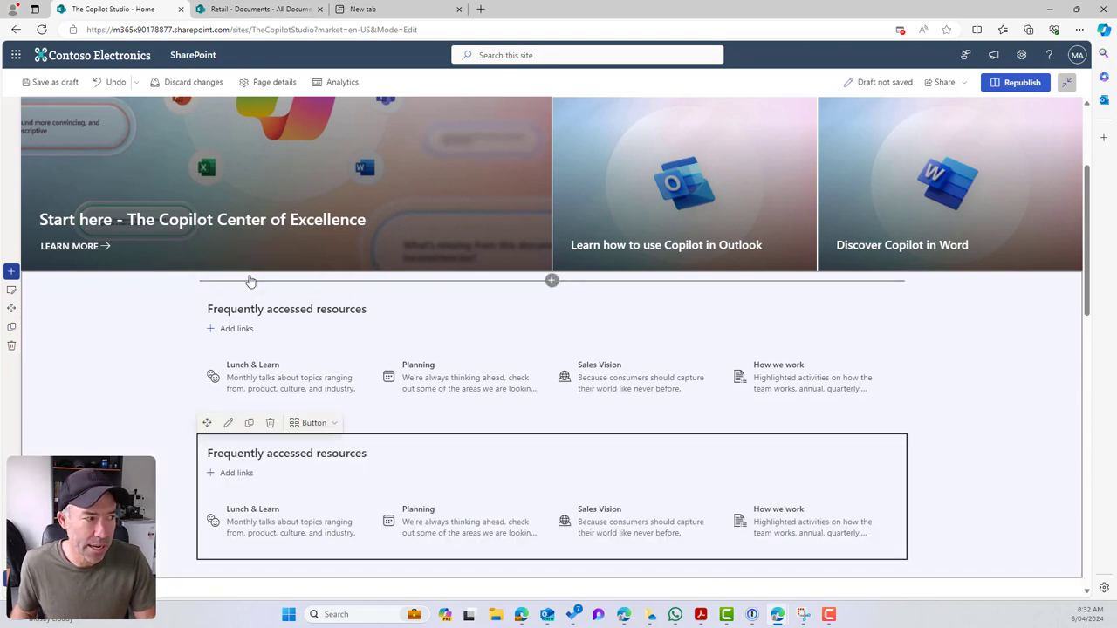
{"action": "scroll", "coordinate": [330, 480], "scroll_direction": "down", "scroll_amount": 1}
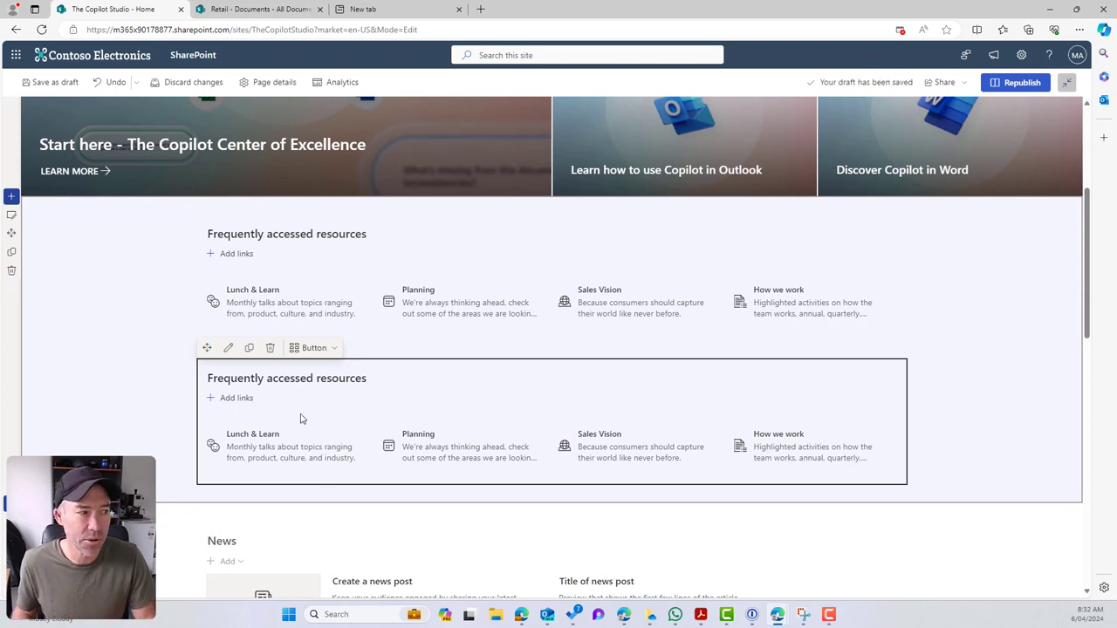
{"action": "left_click_drag", "start_coordinate": [384, 378], "coordinate": [208, 382]}
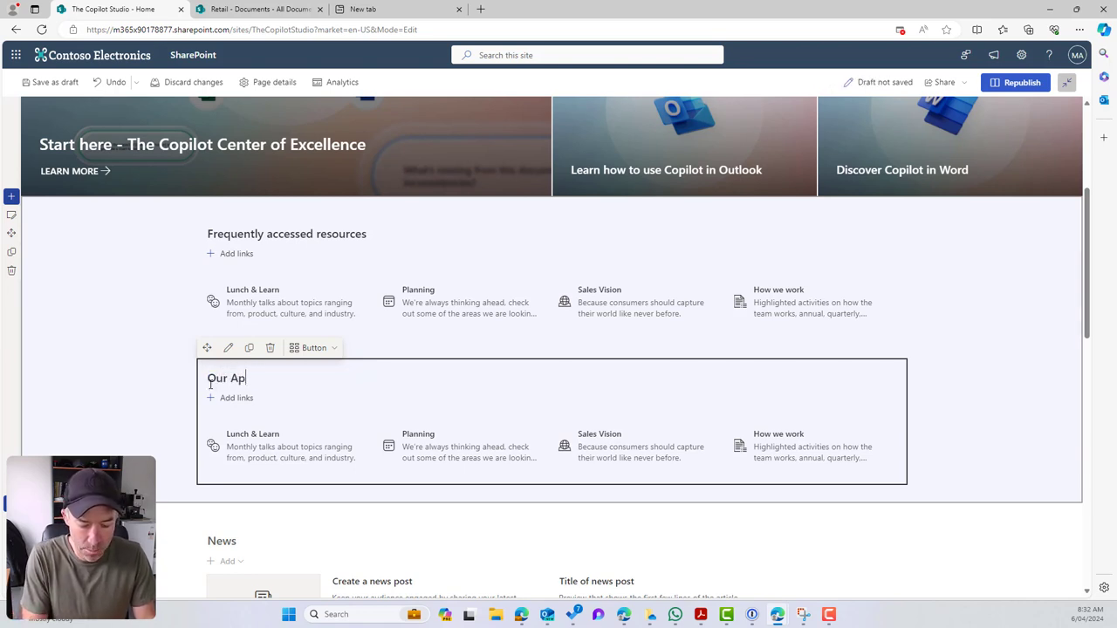
{"action": "type", "text": "pliat"}
{"action": "type", "text": "ca"}
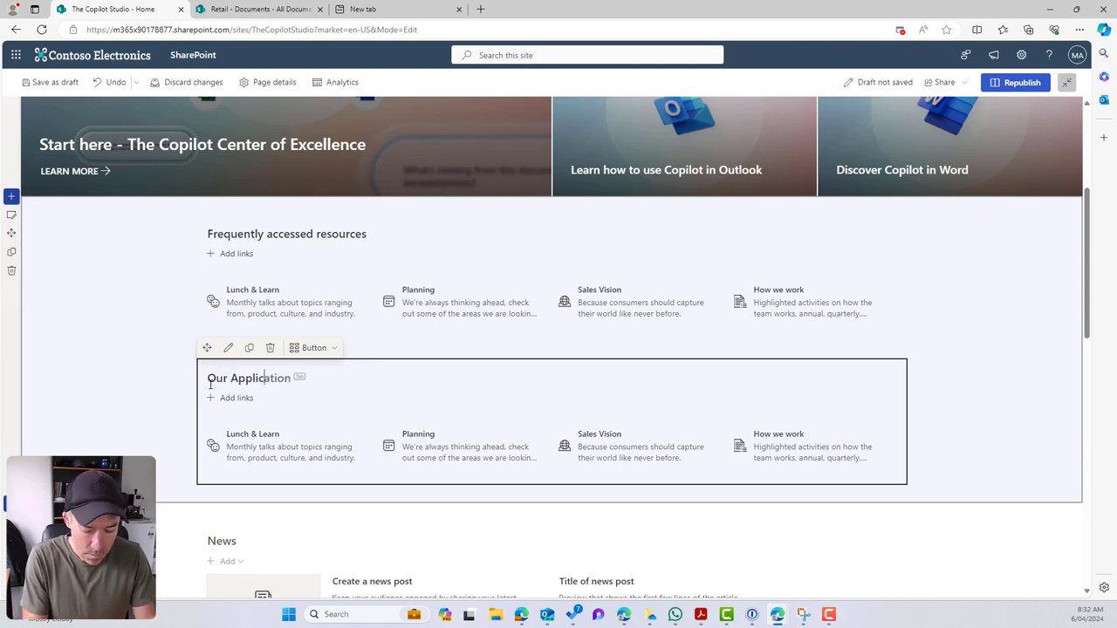
{"action": "type", "text": "tions"}
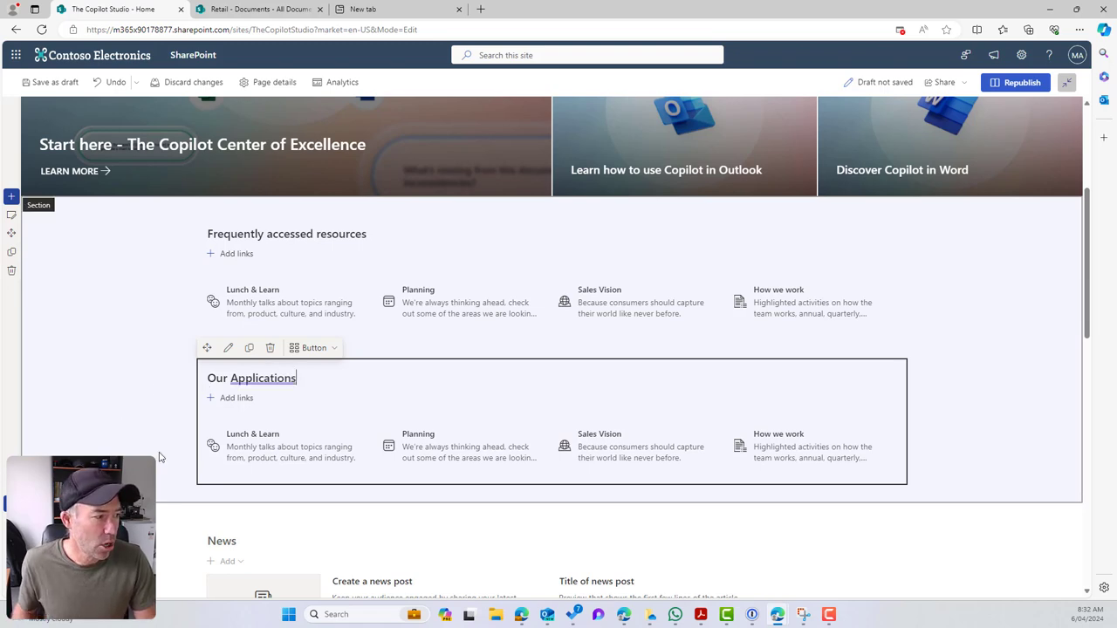
Move Our Applications into the section below, set its layout to Grid, and republish.
{"action": "left_click", "coordinate": [95, 392]}
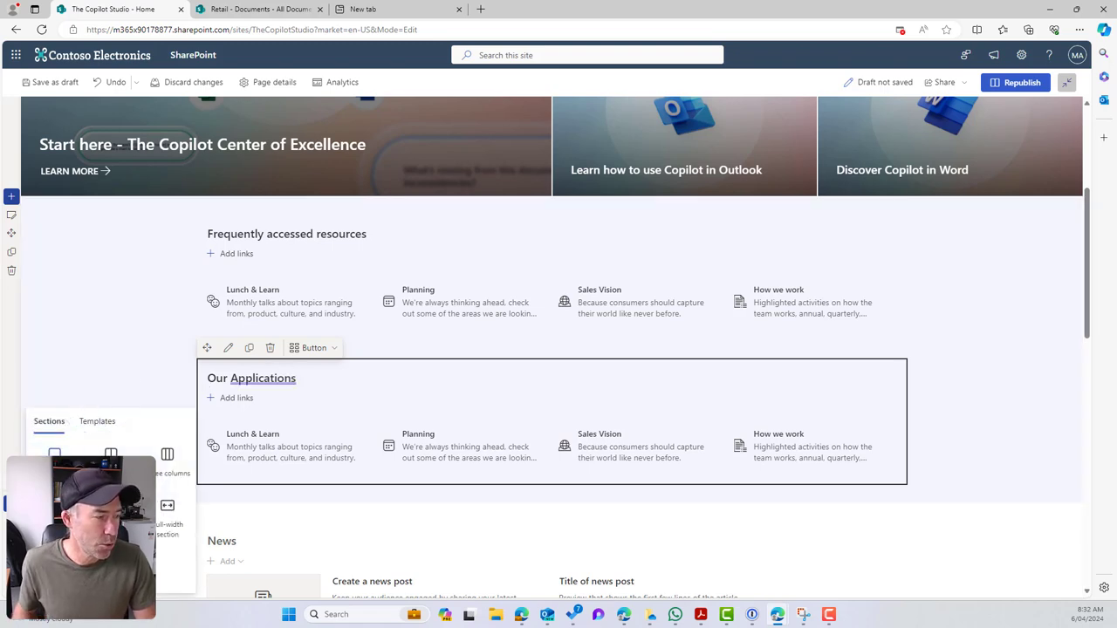
{"action": "scroll", "coordinate": [109, 448], "scroll_direction": "down", "scroll_amount": 1}
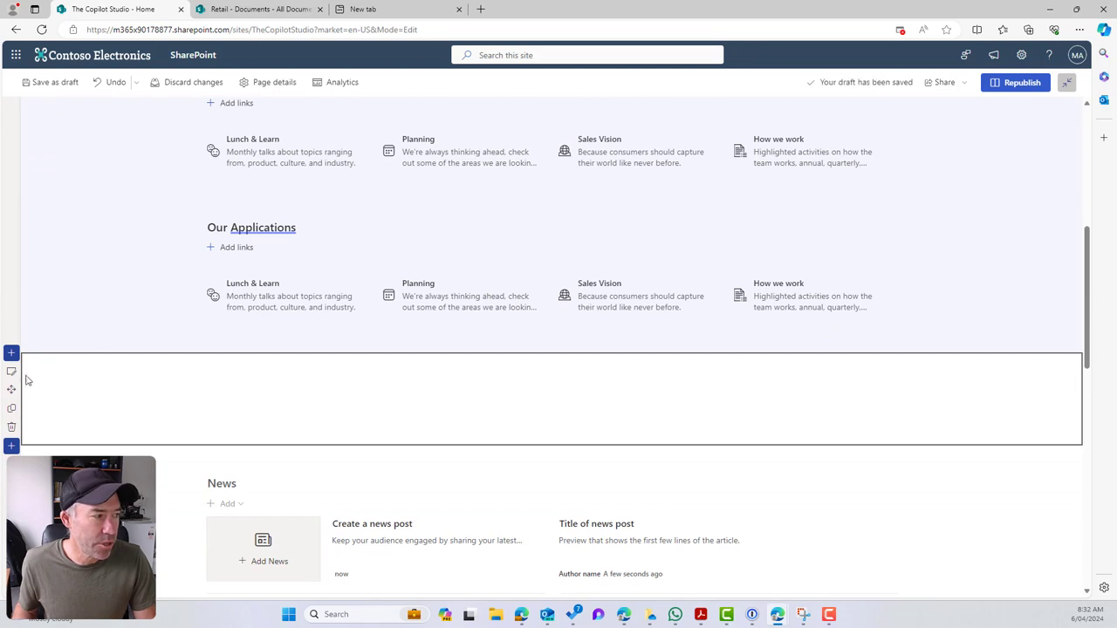
{"action": "left_click", "coordinate": [210, 266]}
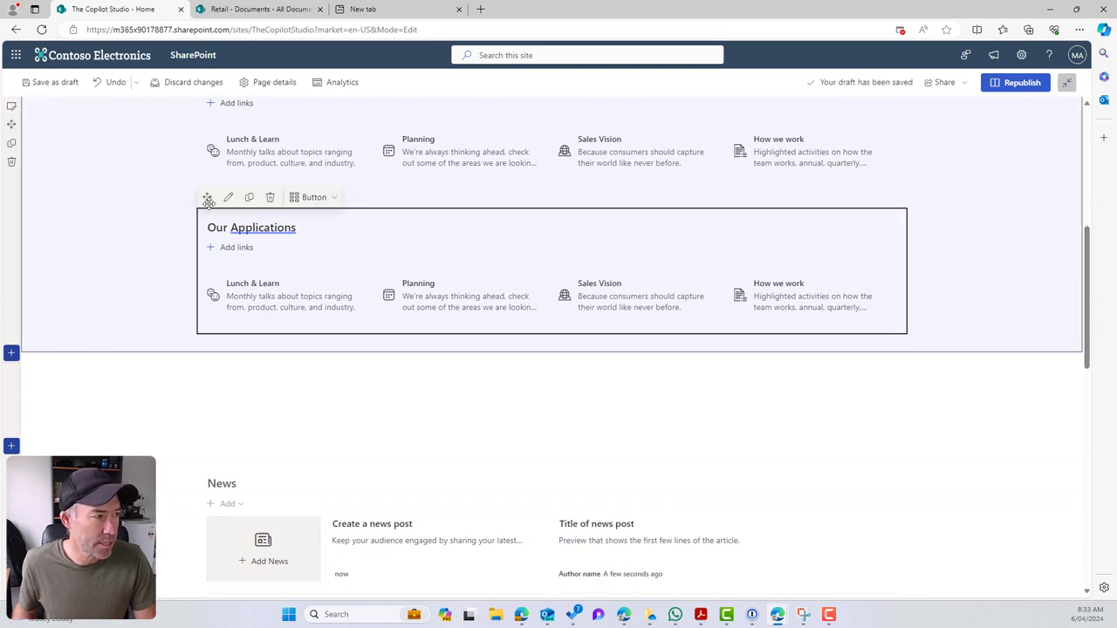
{"action": "left_click_drag", "start_coordinate": [208, 219], "coordinate": [217, 373]}
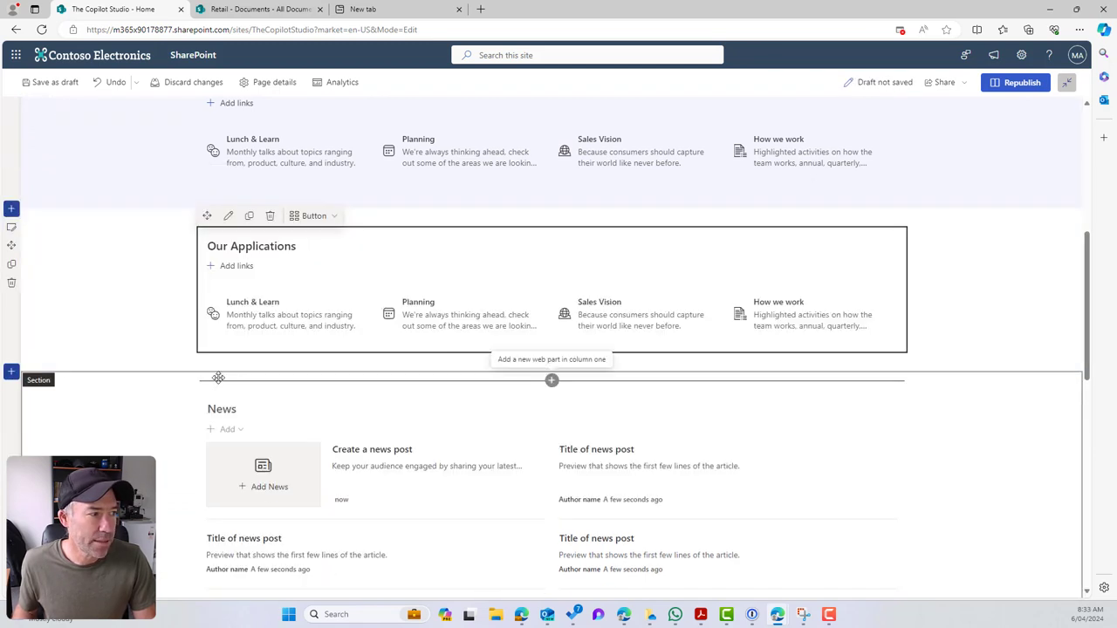
{"action": "scroll", "coordinate": [180, 357], "scroll_direction": "up", "scroll_amount": 1}
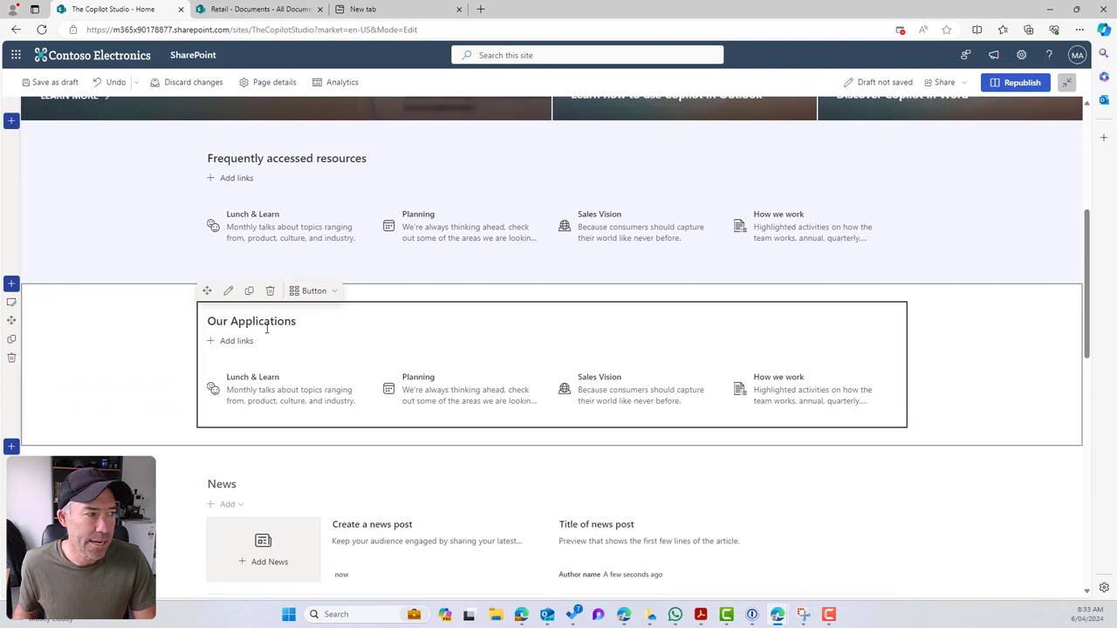
{"action": "left_click", "coordinate": [315, 291]}
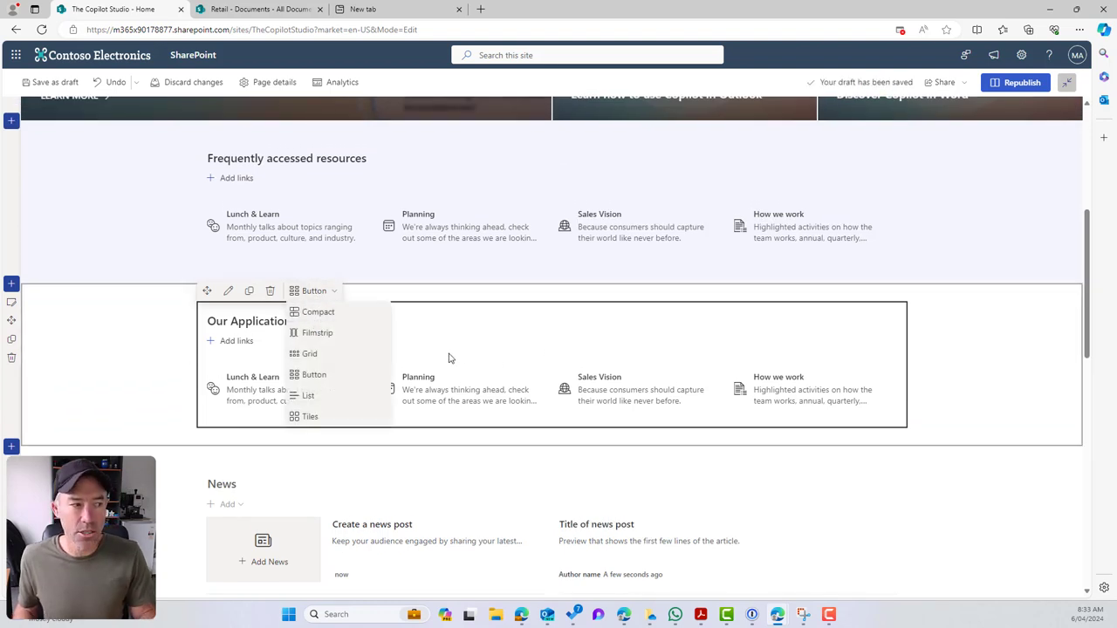
{"action": "left_click", "coordinate": [326, 356]}
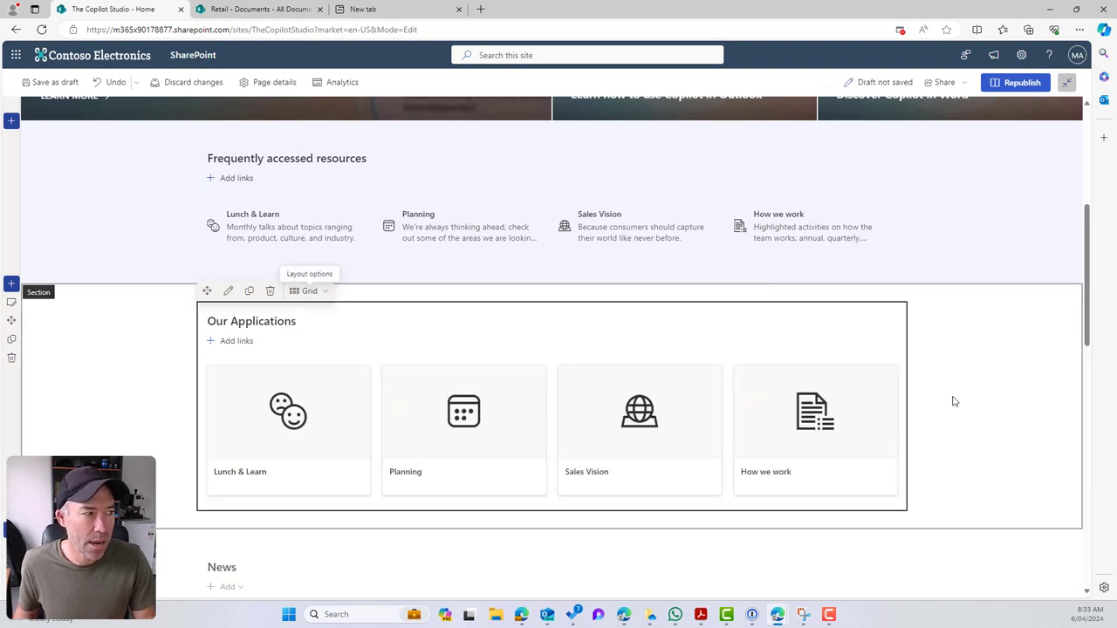
{"action": "left_click", "coordinate": [1014, 82]}
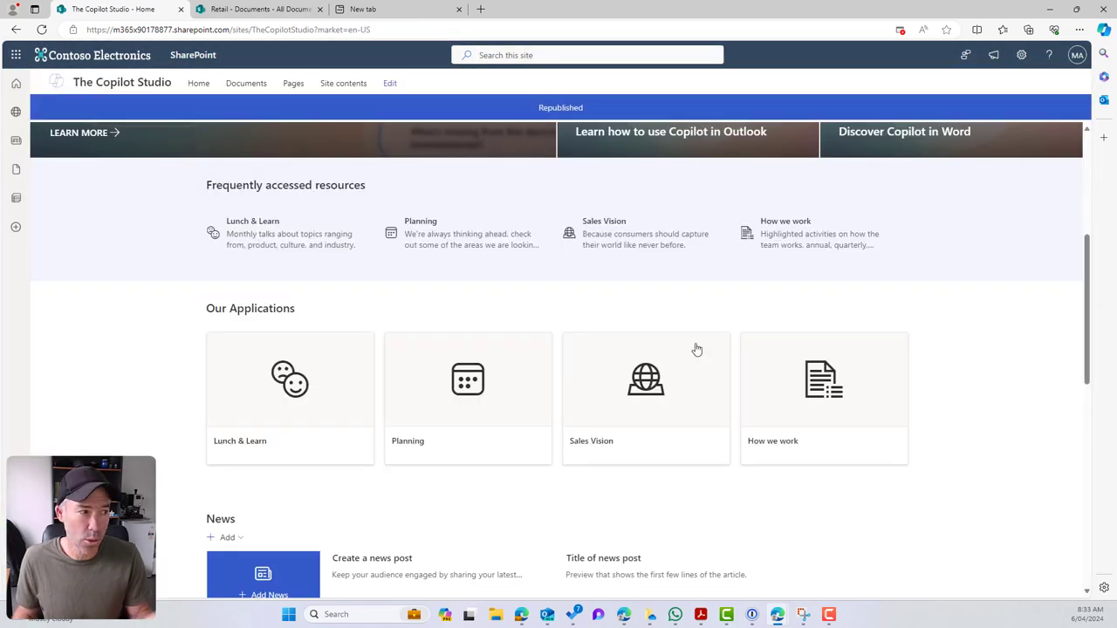
Reopen the page for editing and set the Frequently accessed resources section to Two columns.
{"action": "scroll", "coordinate": [696, 349], "scroll_direction": "up", "scroll_amount": 2}
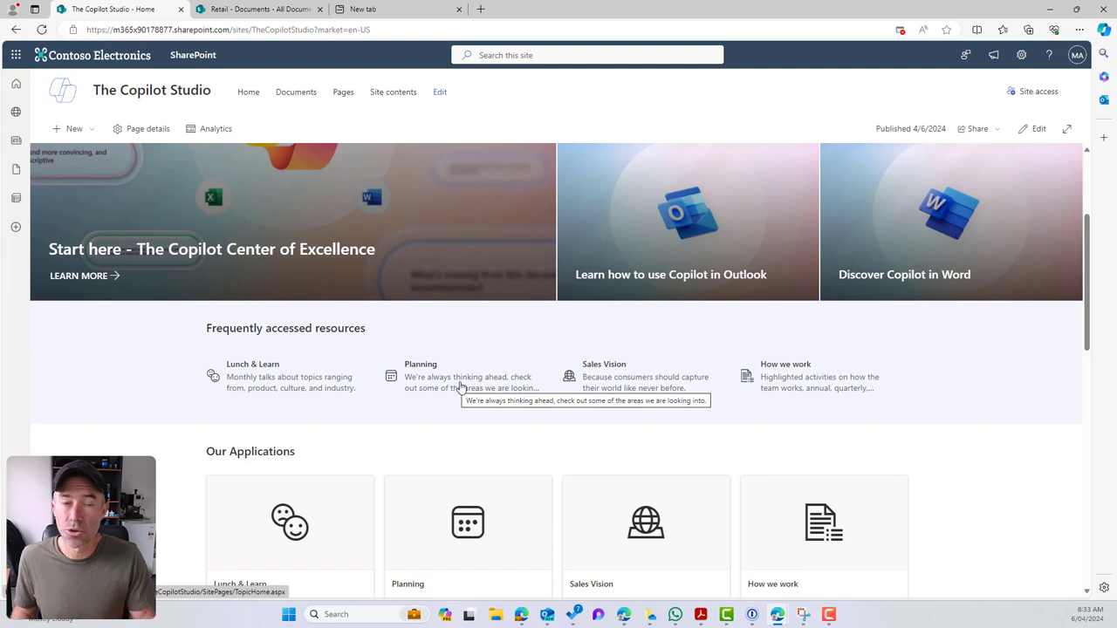
{"action": "scroll", "coordinate": [459, 388], "scroll_direction": "down", "scroll_amount": 1}
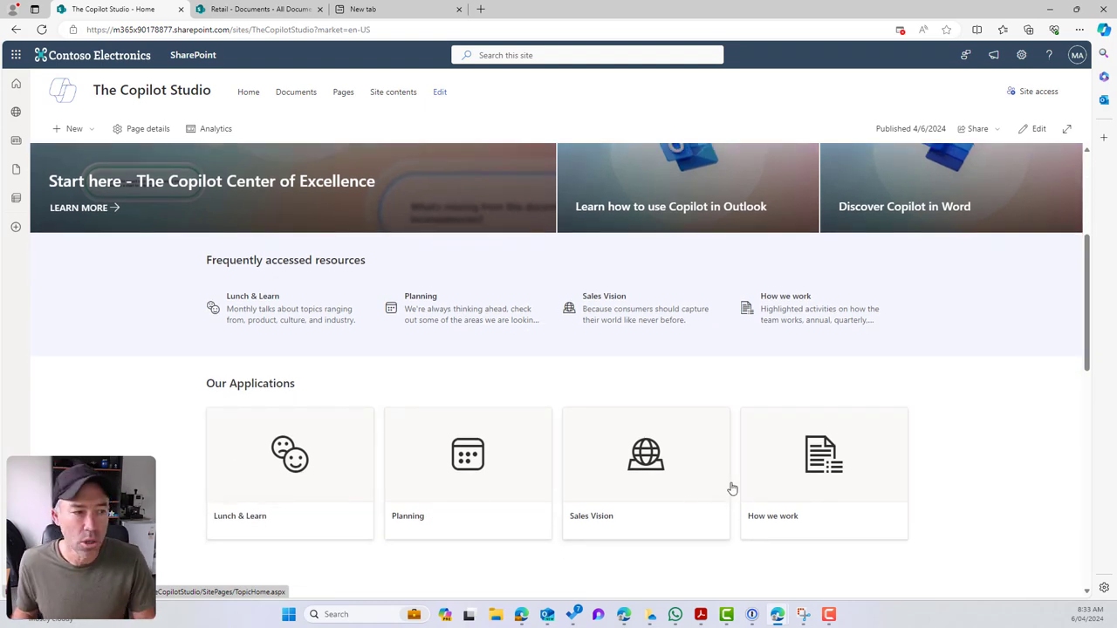
{"action": "left_click", "coordinate": [1033, 129]}
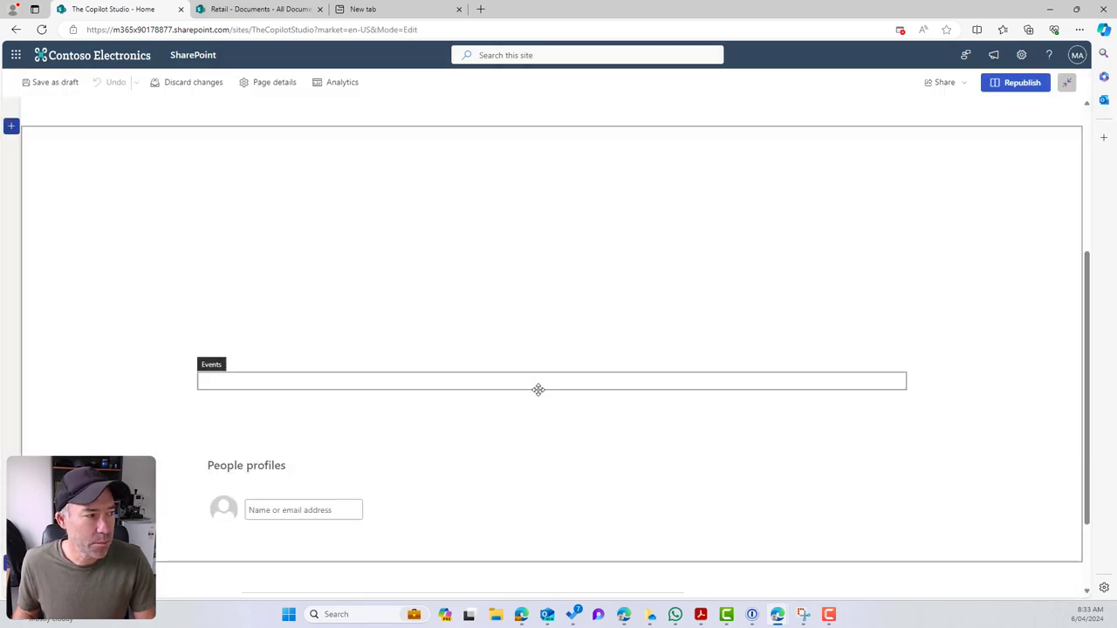
{"action": "scroll", "coordinate": [509, 397], "scroll_direction": "down", "scroll_amount": 1}
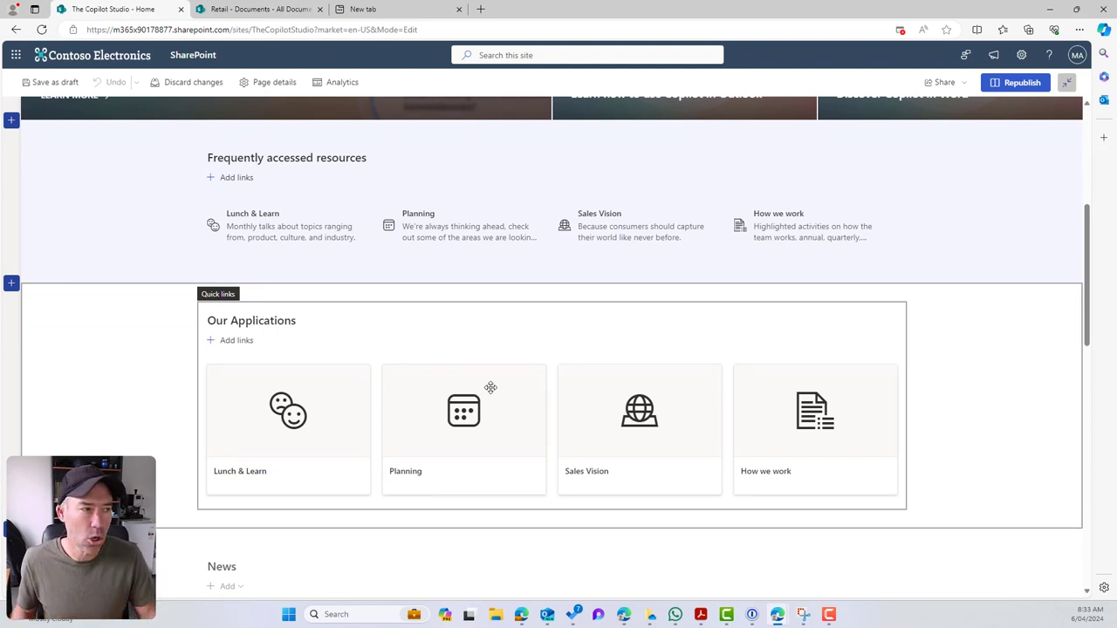
{"action": "left_click", "coordinate": [86, 170]}
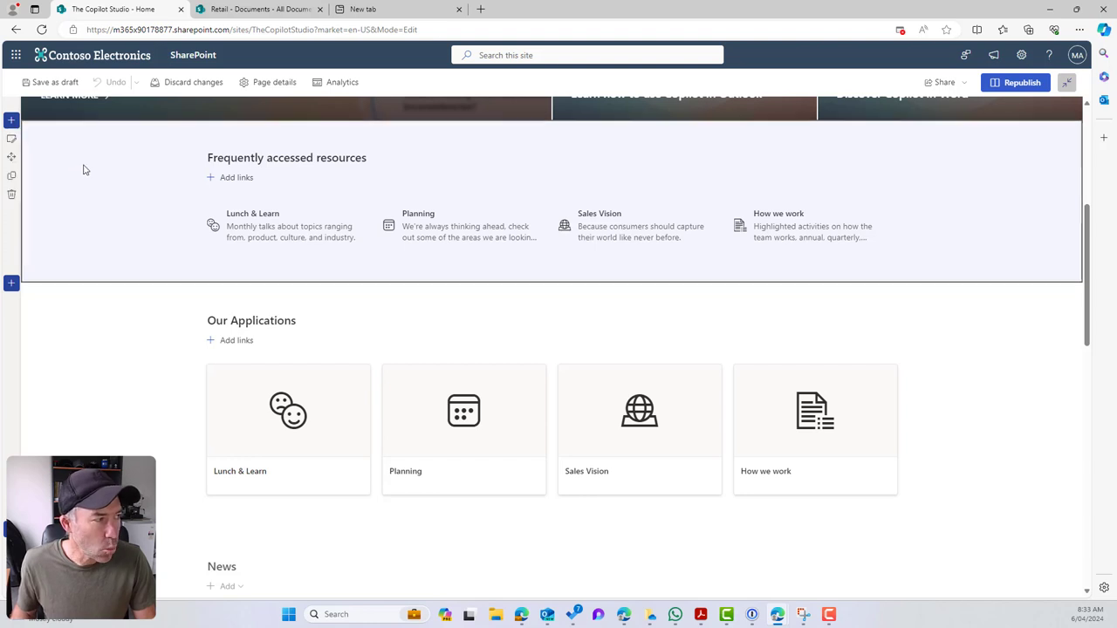
{"action": "left_click", "coordinate": [11, 144]}
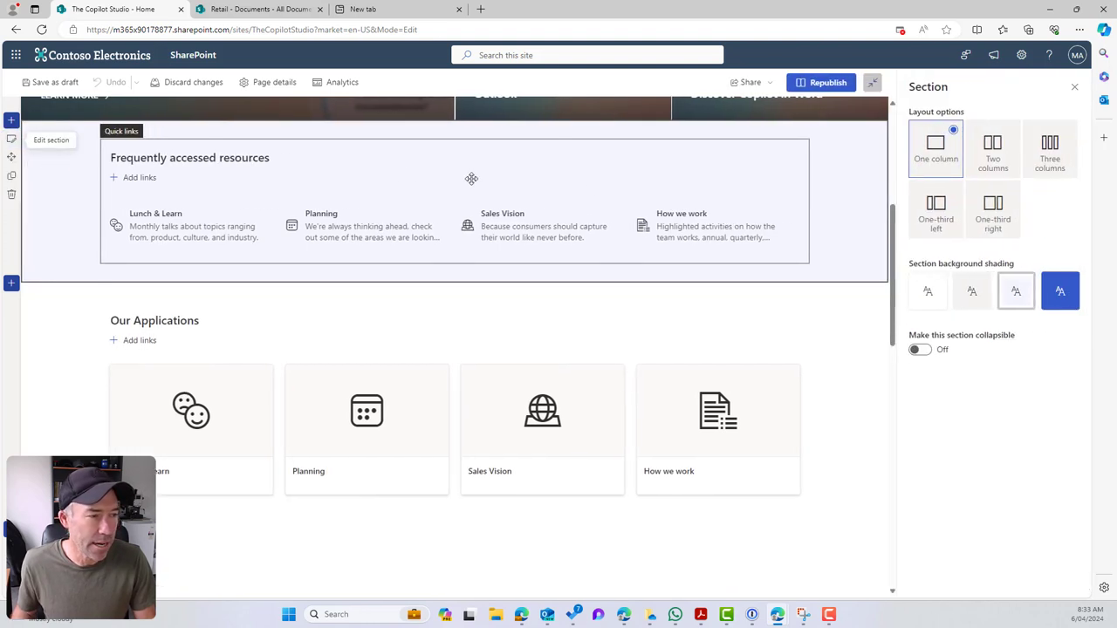
{"action": "left_click", "coordinate": [990, 148]}
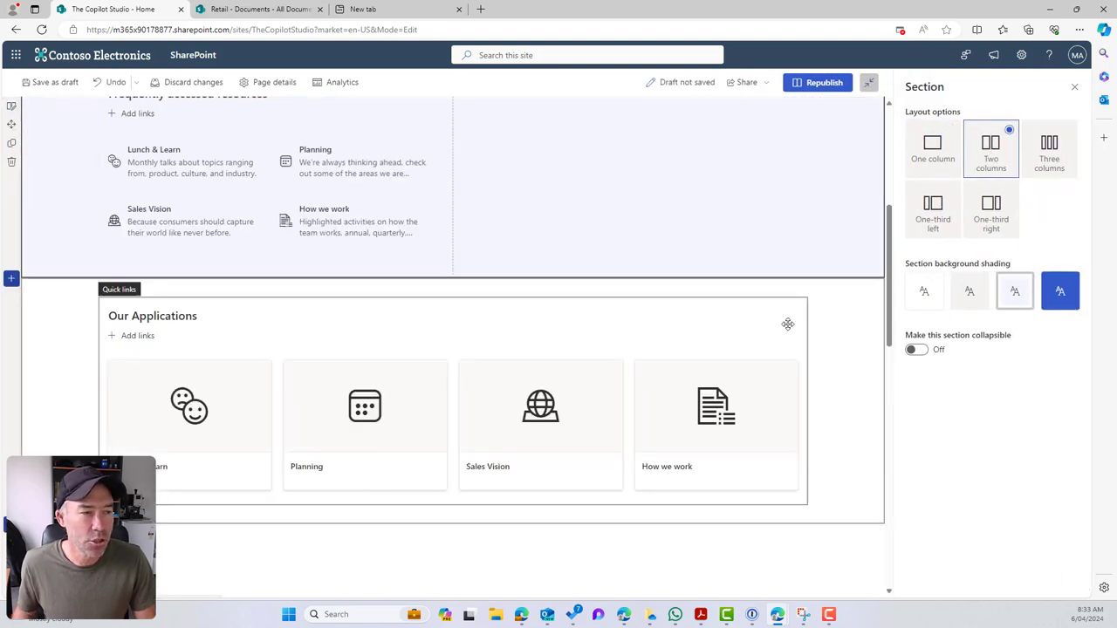
{"action": "scroll", "coordinate": [788, 322], "scroll_direction": "up", "scroll_amount": 2}
Duplicate the Frequently accessed resources links, move the copy into the right column, and republish.
{"action": "left_click", "coordinate": [189, 371]}
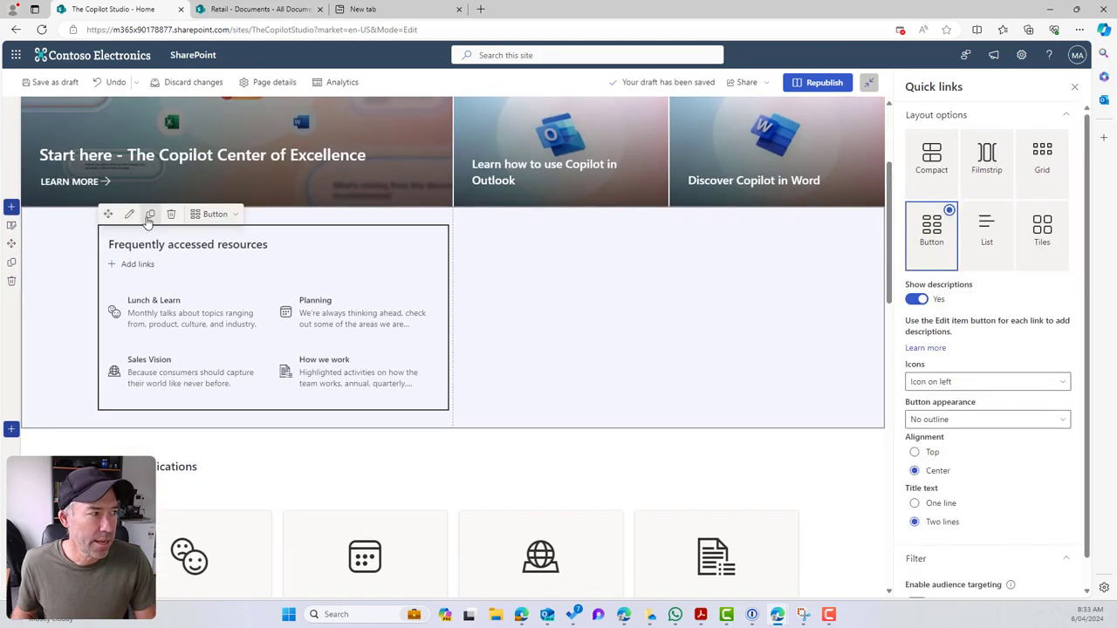
{"action": "left_click", "coordinate": [150, 214]}
{"action": "left_click", "coordinate": [127, 237]}
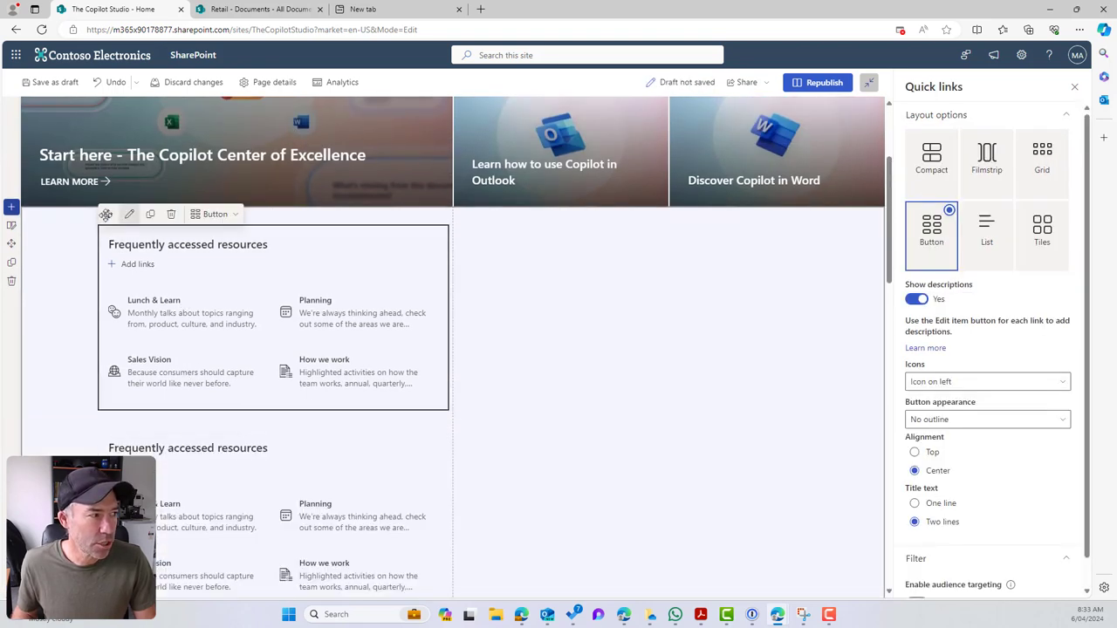
{"action": "left_click_drag", "start_coordinate": [108, 214], "coordinate": [582, 253]}
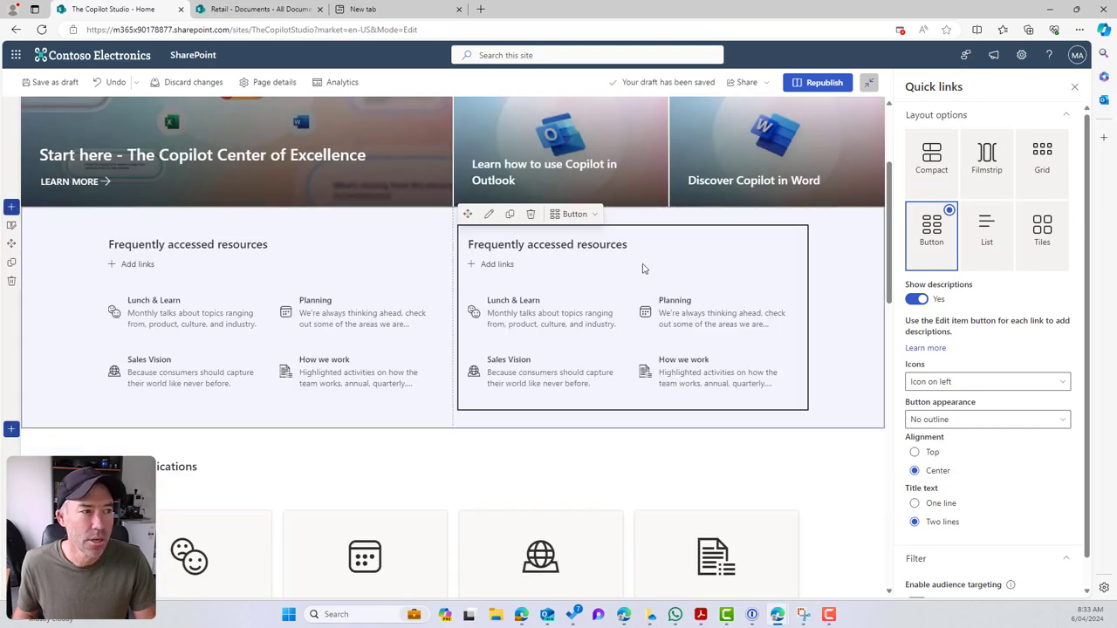
{"action": "left_click", "coordinate": [824, 84]}
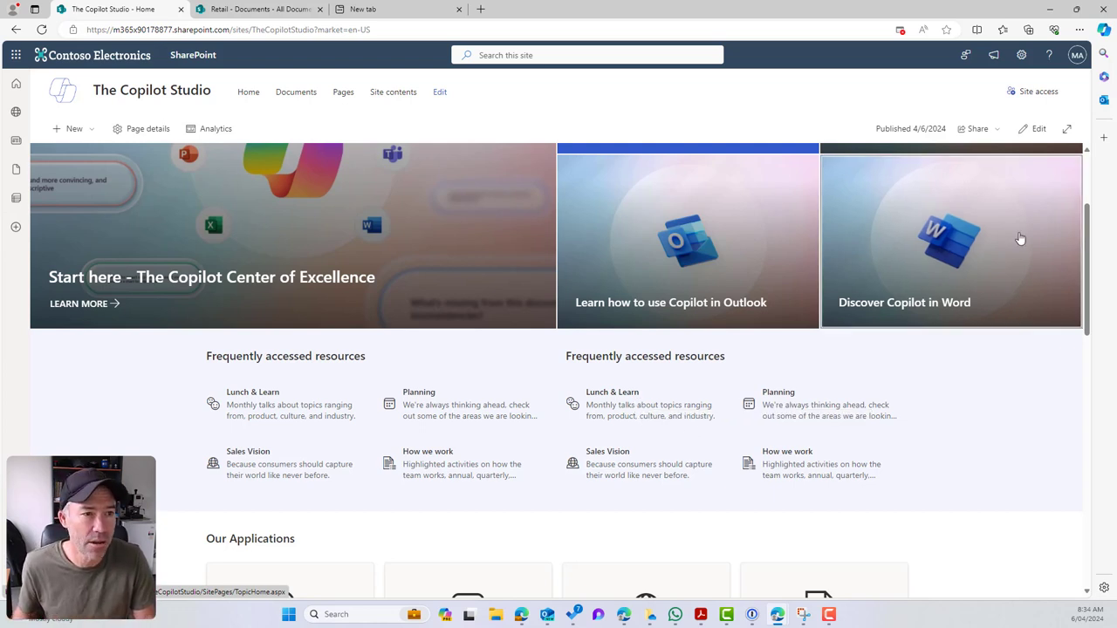
Make the Our Applications section two columns, place a copy of its grid on the right, and republish.
{"action": "scroll", "coordinate": [349, 462], "scroll_direction": "down", "scroll_amount": 3}
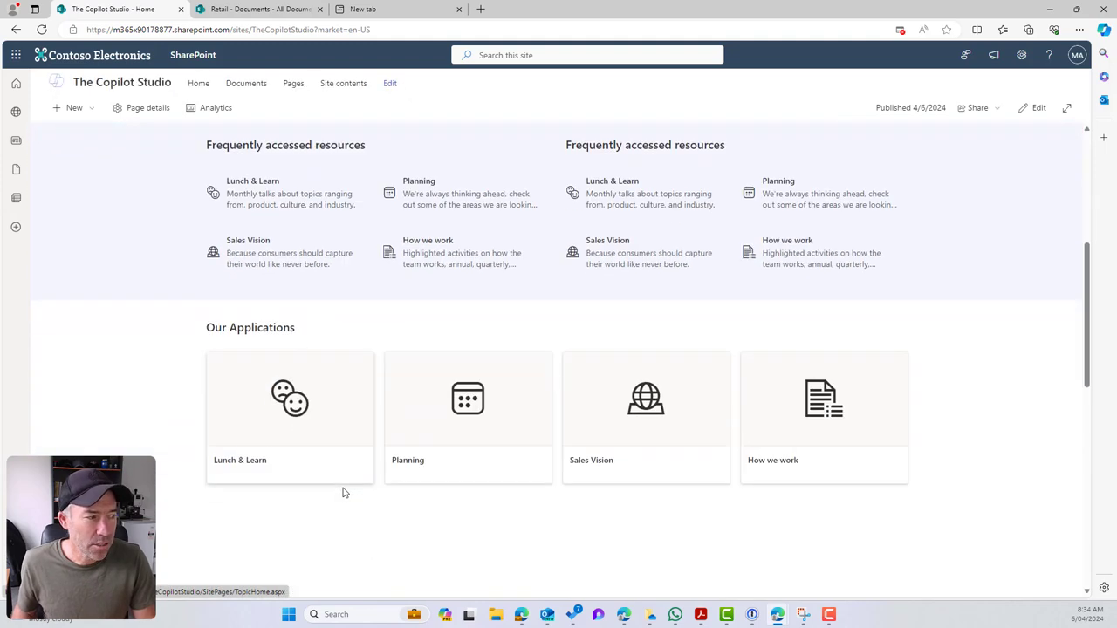
{"action": "left_click", "coordinate": [1037, 108]}
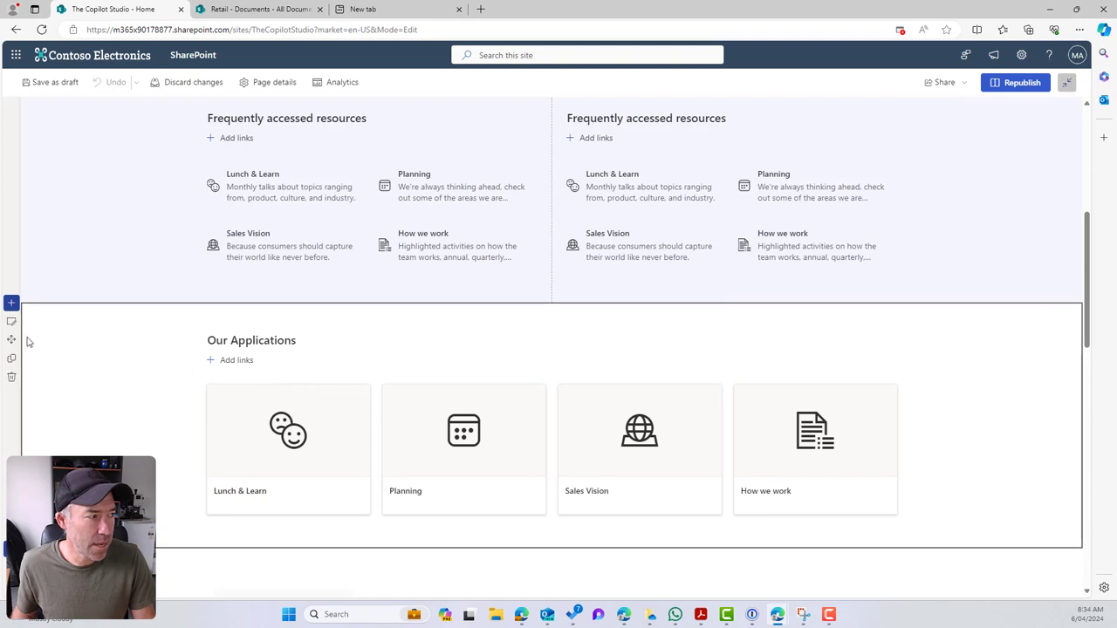
{"action": "left_click", "coordinate": [10, 323]}
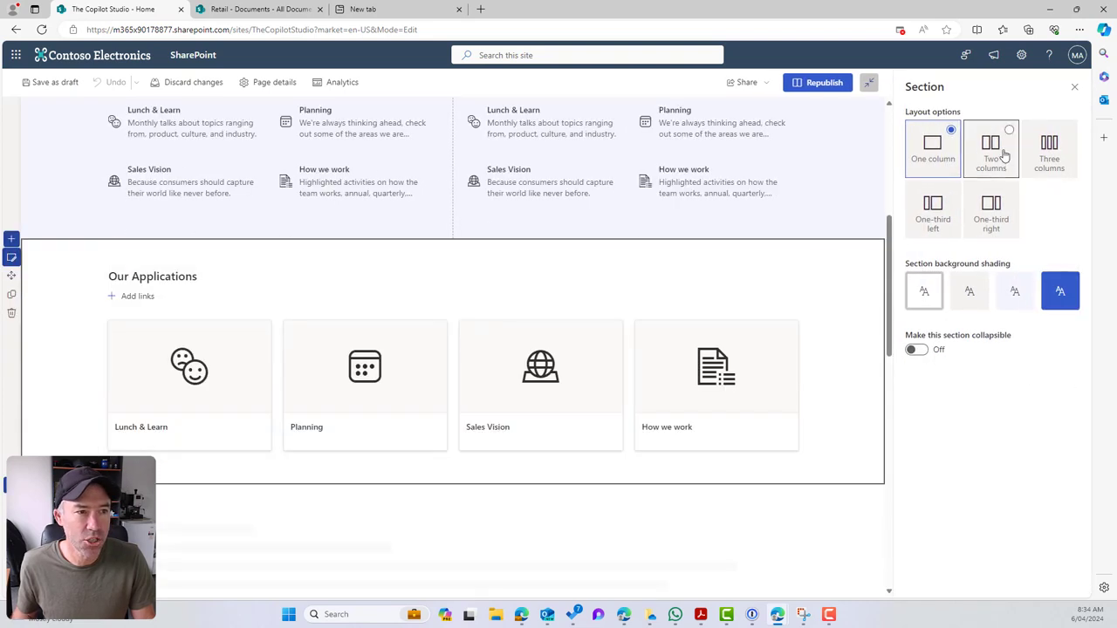
{"action": "left_click", "coordinate": [991, 149]}
{"action": "left_click", "coordinate": [209, 337]}
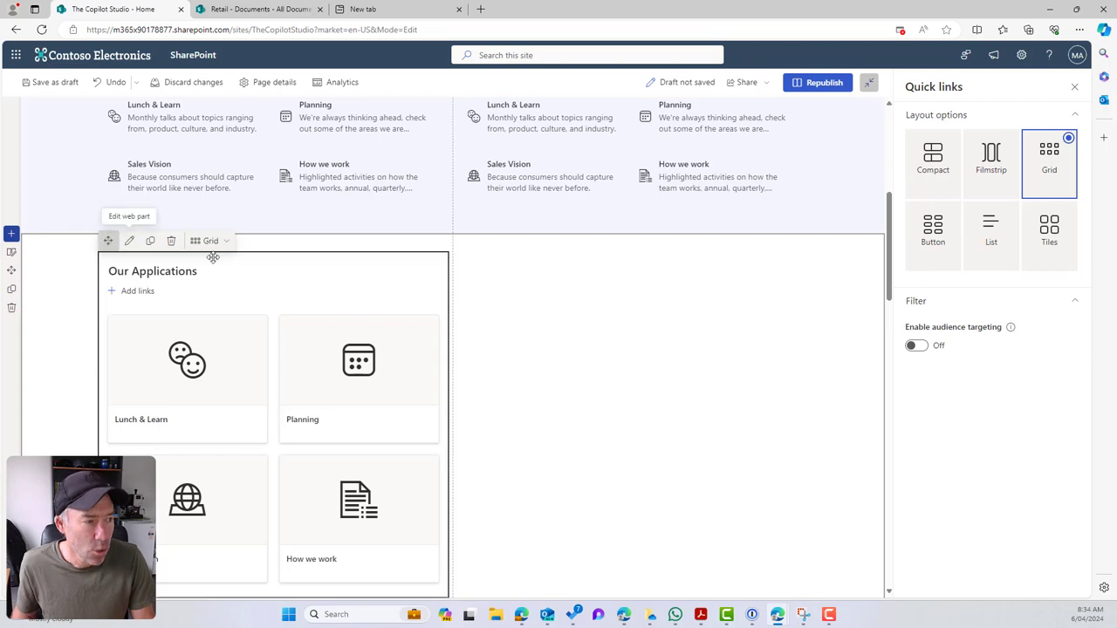
{"action": "left_click_drag", "start_coordinate": [112, 243], "coordinate": [576, 276]}
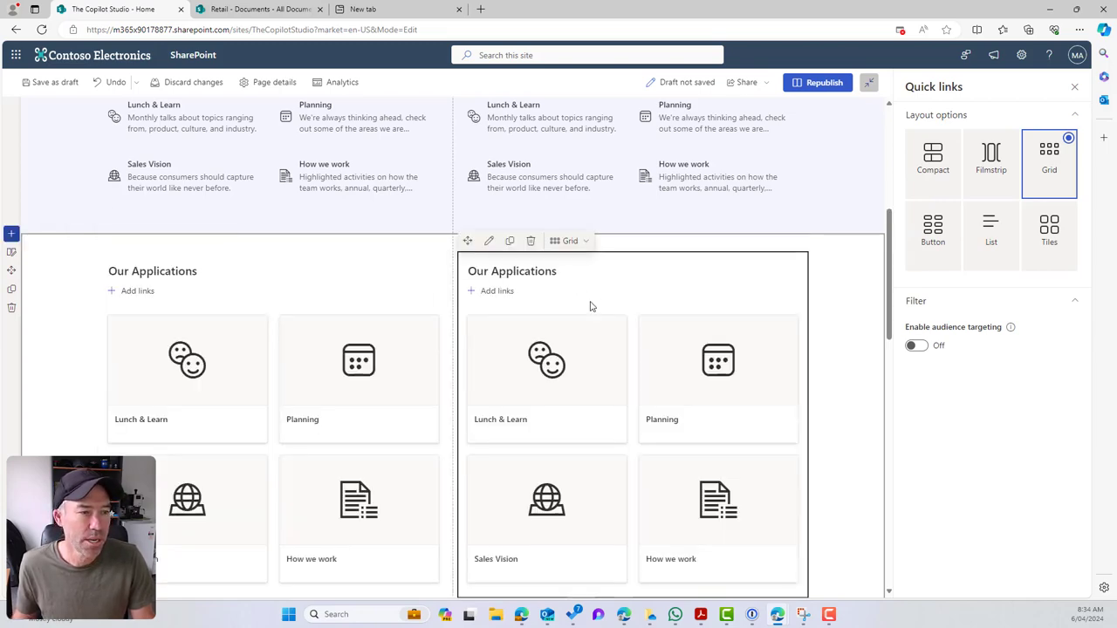
{"action": "left_click", "coordinate": [820, 82]}
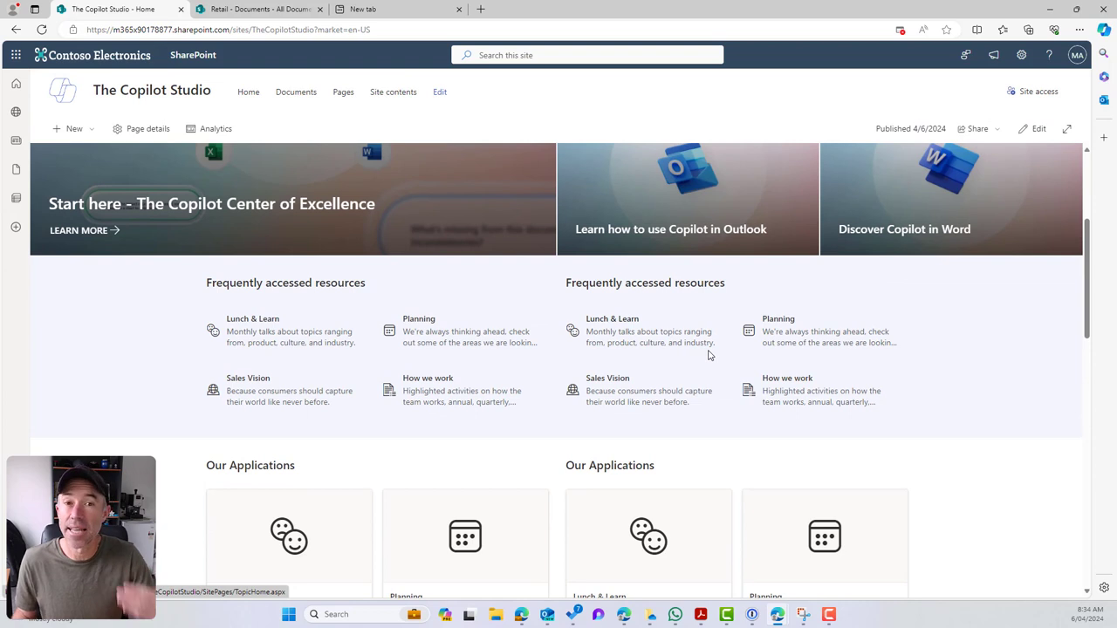
Review the published page with both Our Applications grids, then switch it back to edit mode.
{"action": "scroll", "coordinate": [709, 356], "scroll_direction": "down", "scroll_amount": 1}
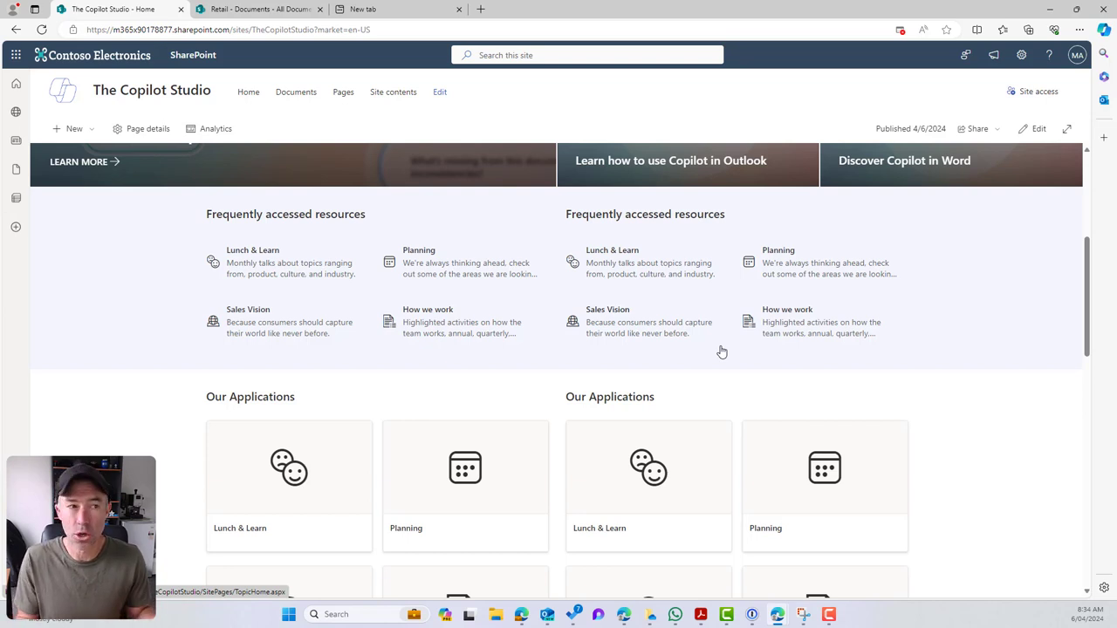
{"action": "scroll", "coordinate": [838, 364], "scroll_direction": "down", "scroll_amount": 1}
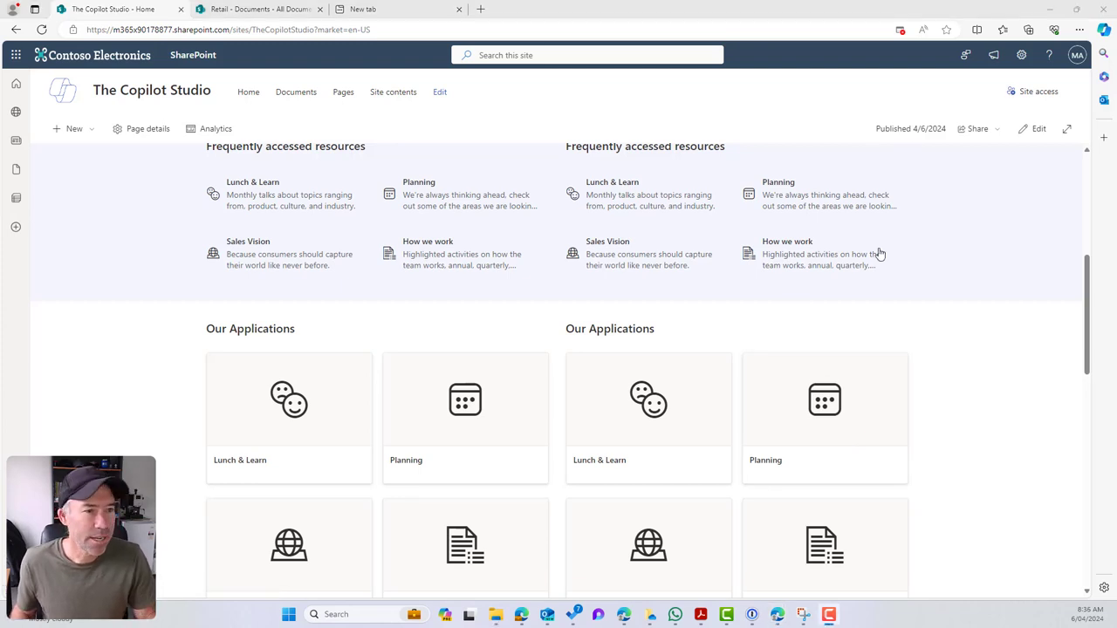
{"action": "left_click", "coordinate": [1033, 130]}
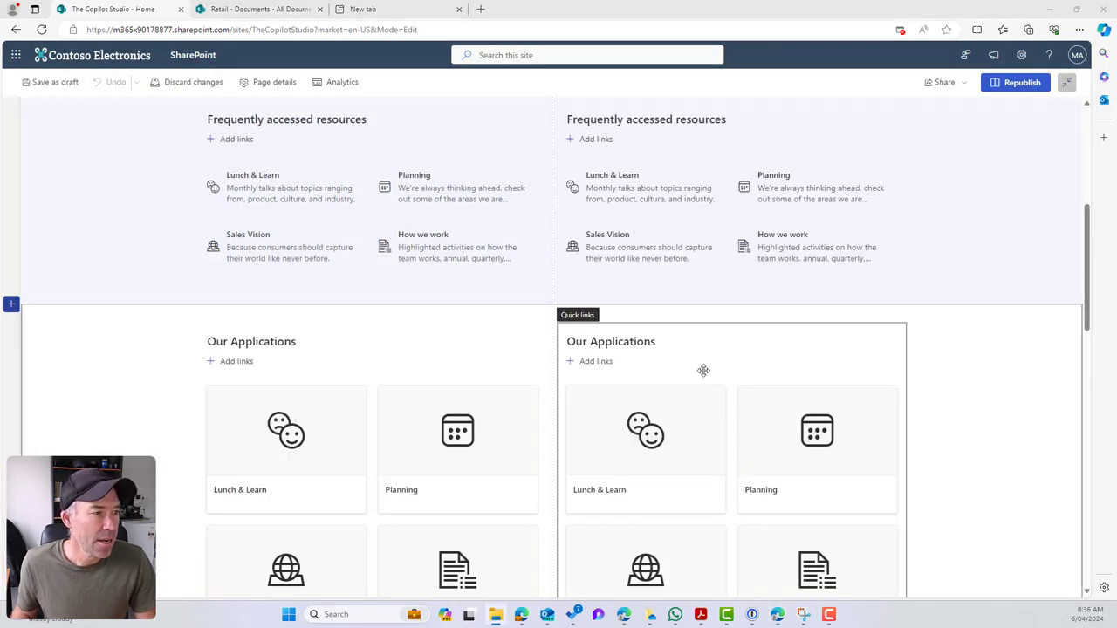
Replace the Lunch & Learn tile's icon with an uploaded JPG as its custom thumbnail.
{"action": "scroll", "coordinate": [704, 369], "scroll_direction": "down", "scroll_amount": 1}
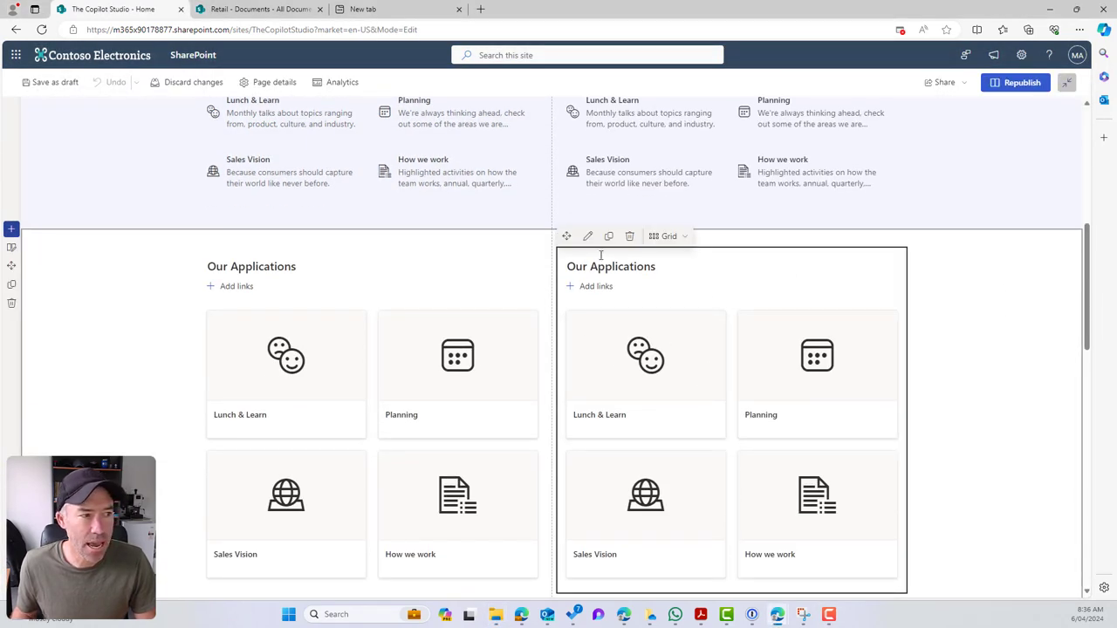
{"action": "left_click", "coordinate": [588, 236]}
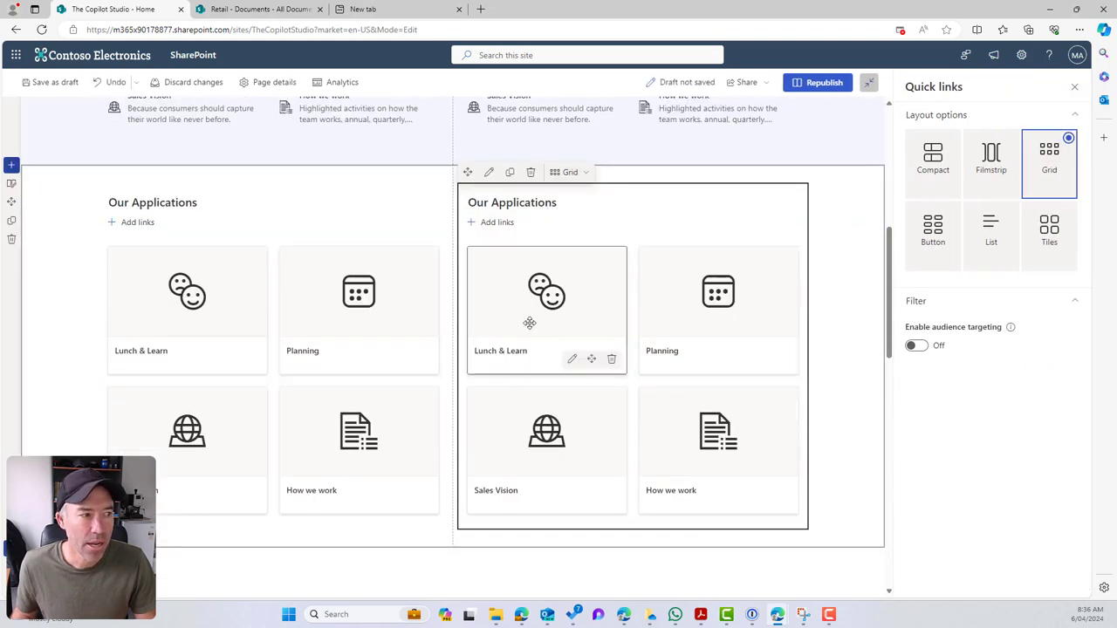
{"action": "left_click", "coordinate": [572, 362]}
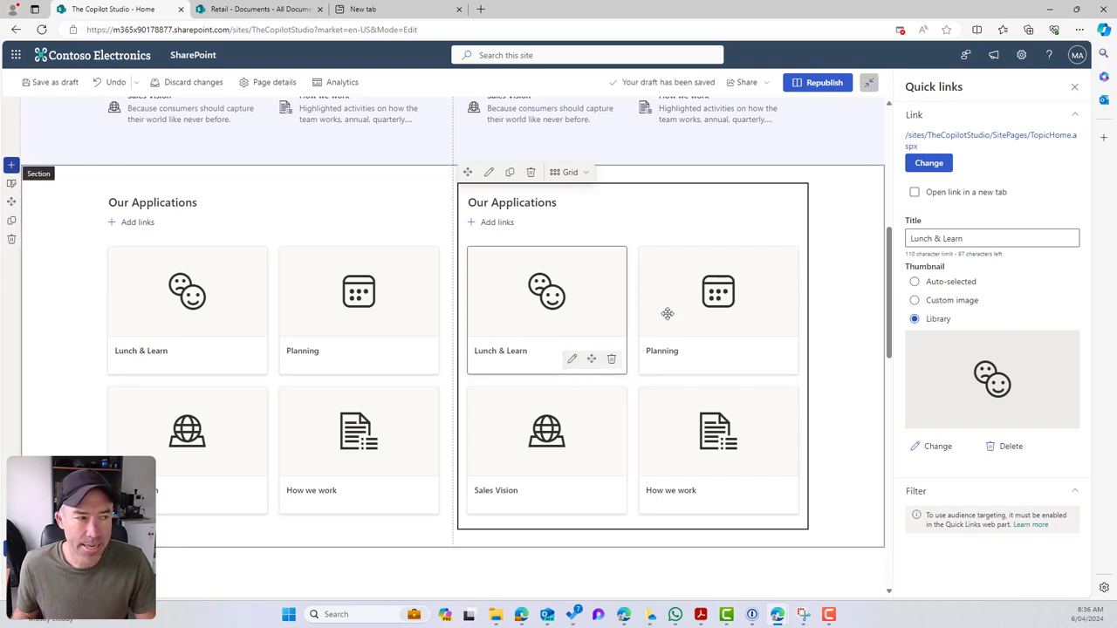
{"action": "left_click", "coordinate": [933, 302]}
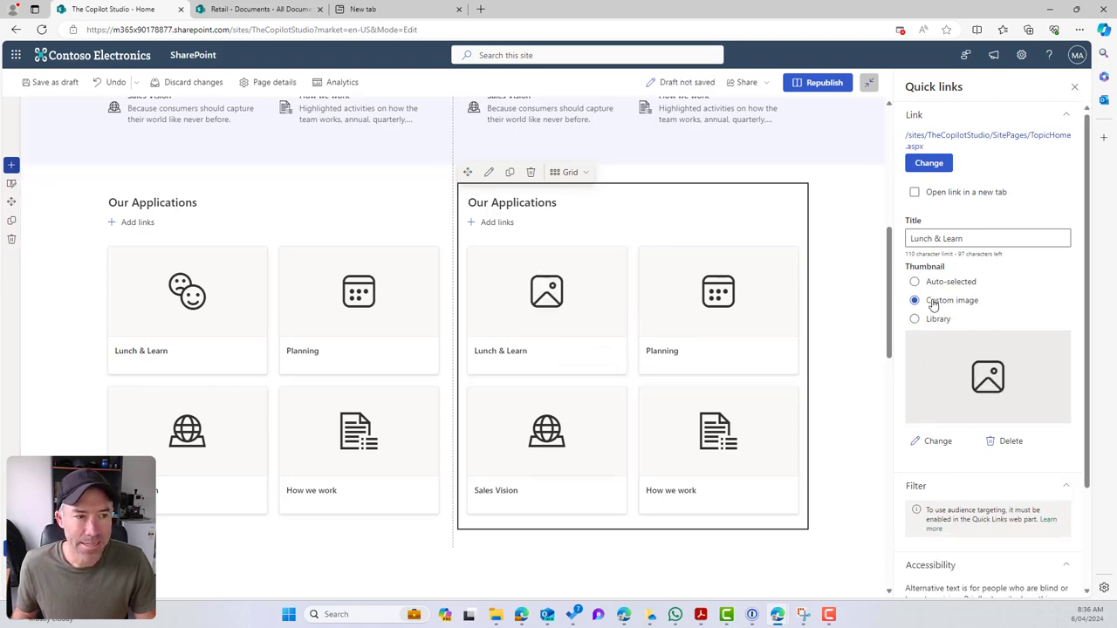
{"action": "left_click", "coordinate": [938, 441]}
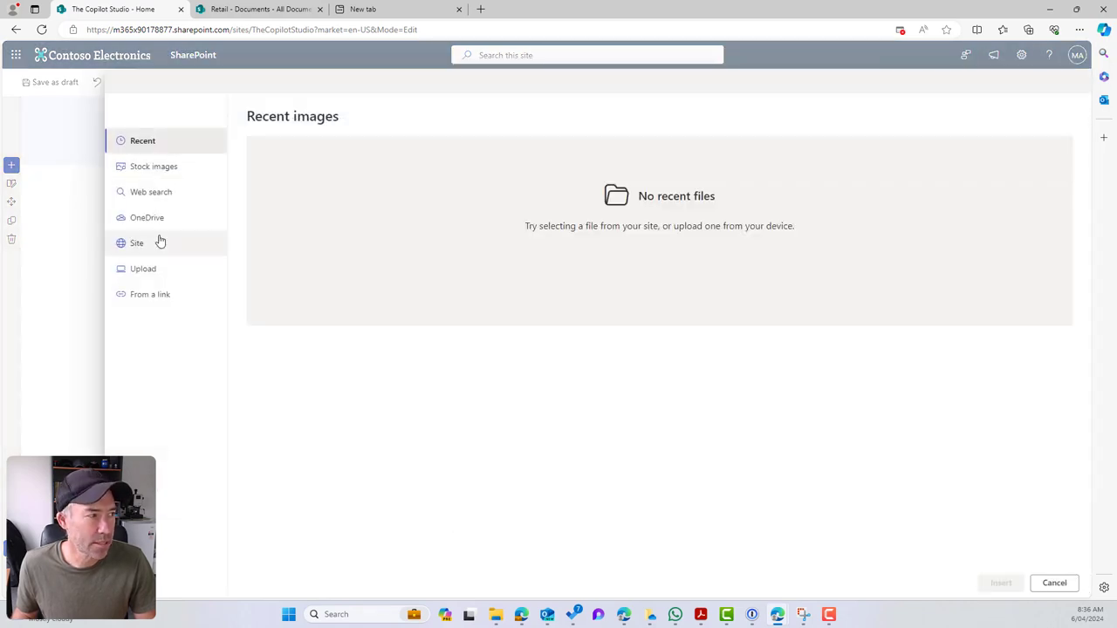
{"action": "left_click", "coordinate": [159, 270]}
{"action": "left_click", "coordinate": [277, 142]}
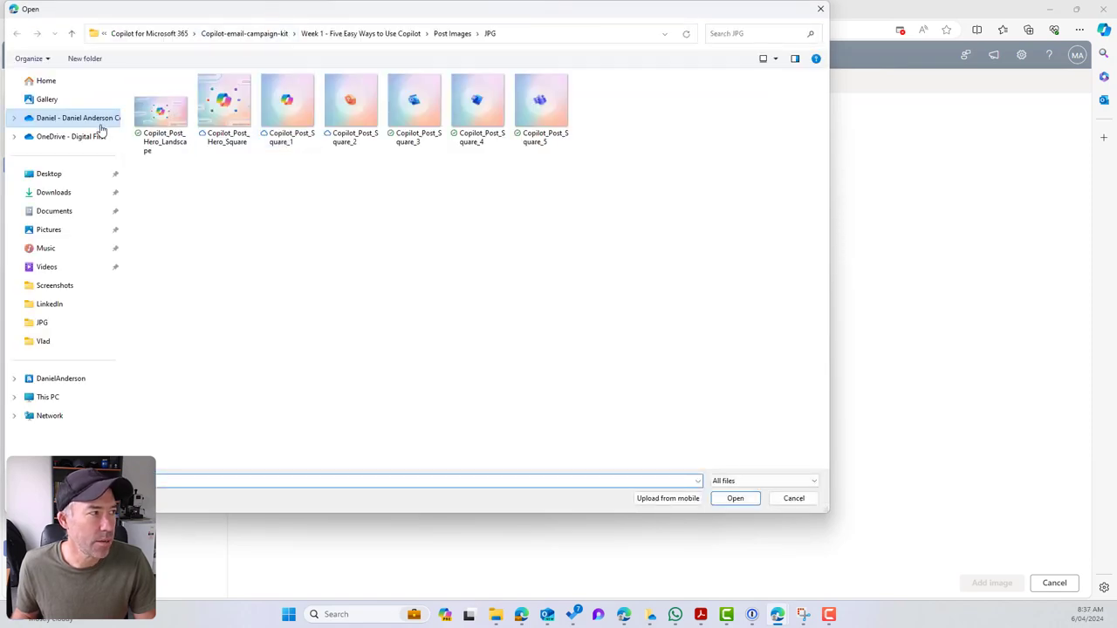
{"action": "left_click_drag", "start_coordinate": [147, 16], "coordinate": [1116, 166]}
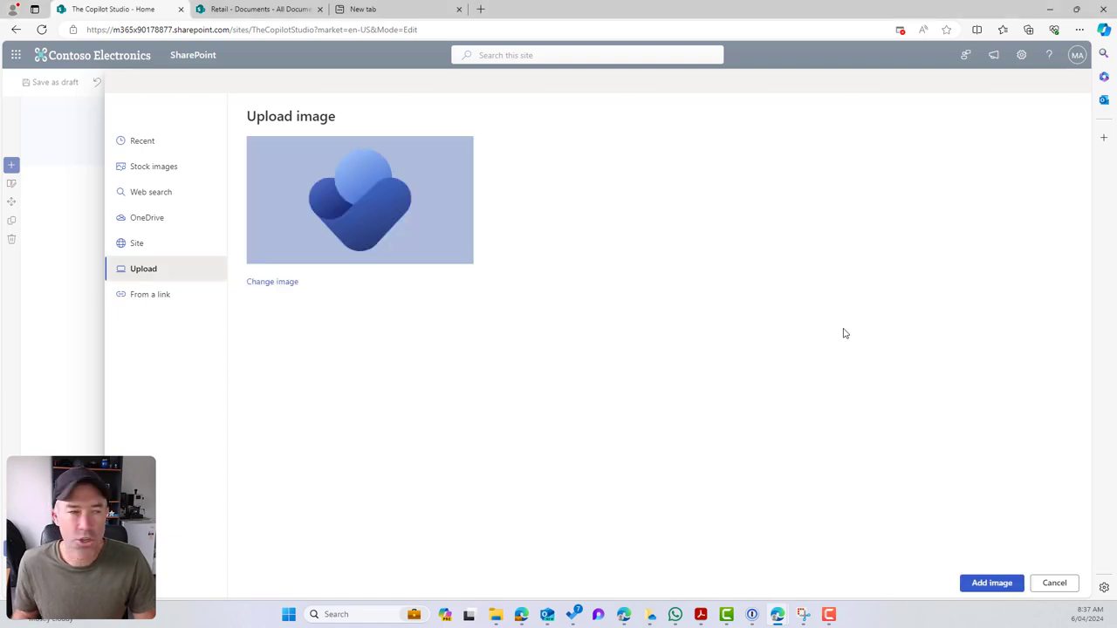
{"action": "left_click", "coordinate": [993, 584]}
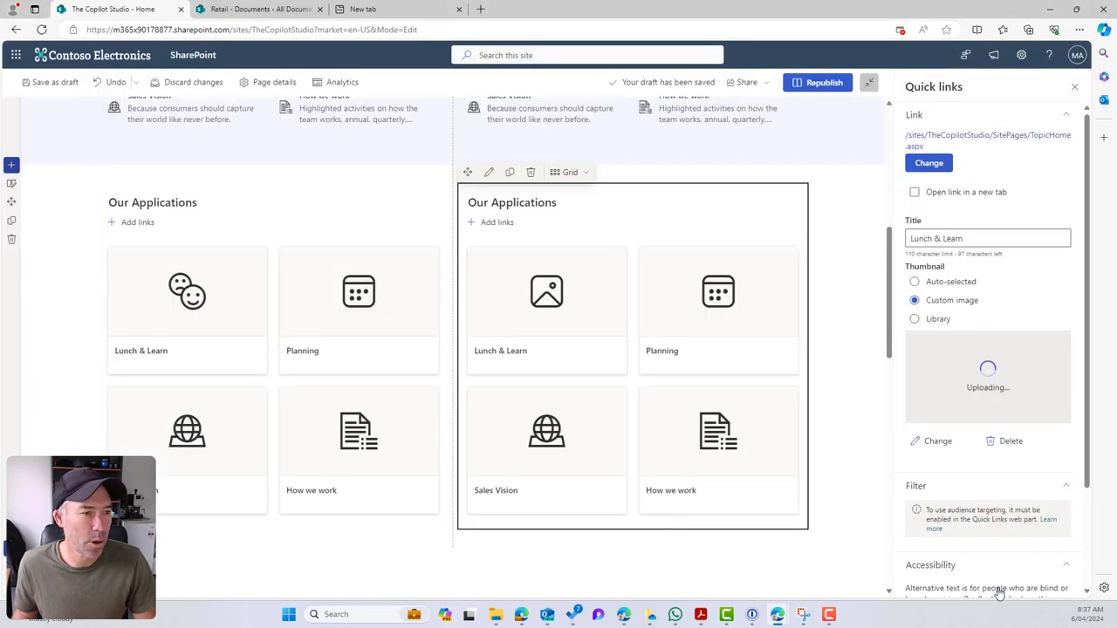
Give the Planning tile an uploaded custom image as its thumbnail.
{"action": "left_click", "coordinate": [705, 317]}
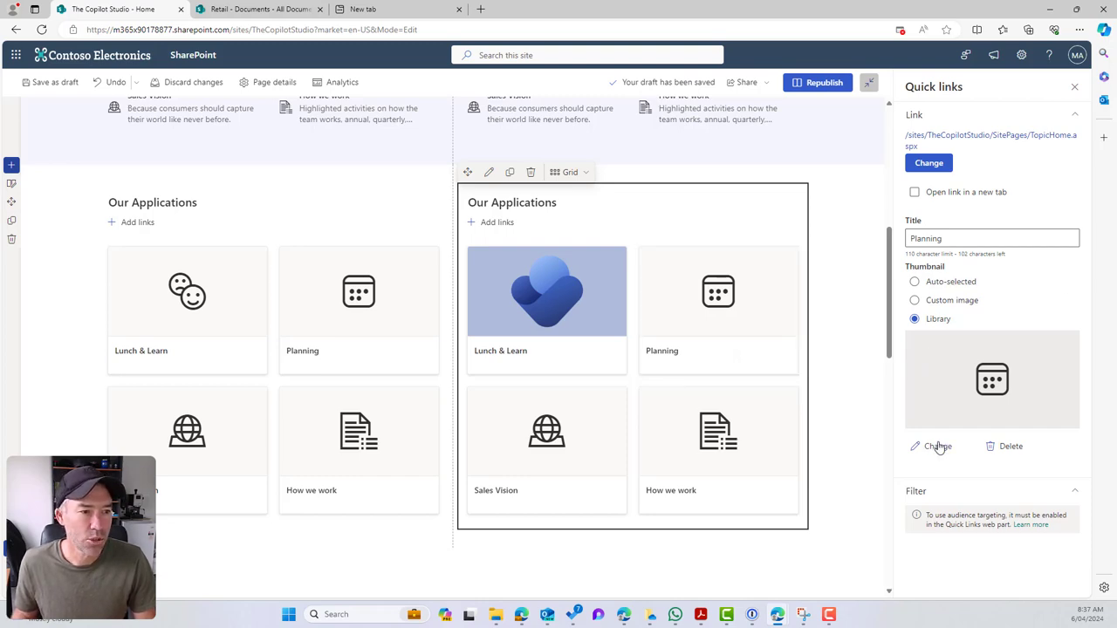
{"action": "left_click", "coordinate": [943, 300]}
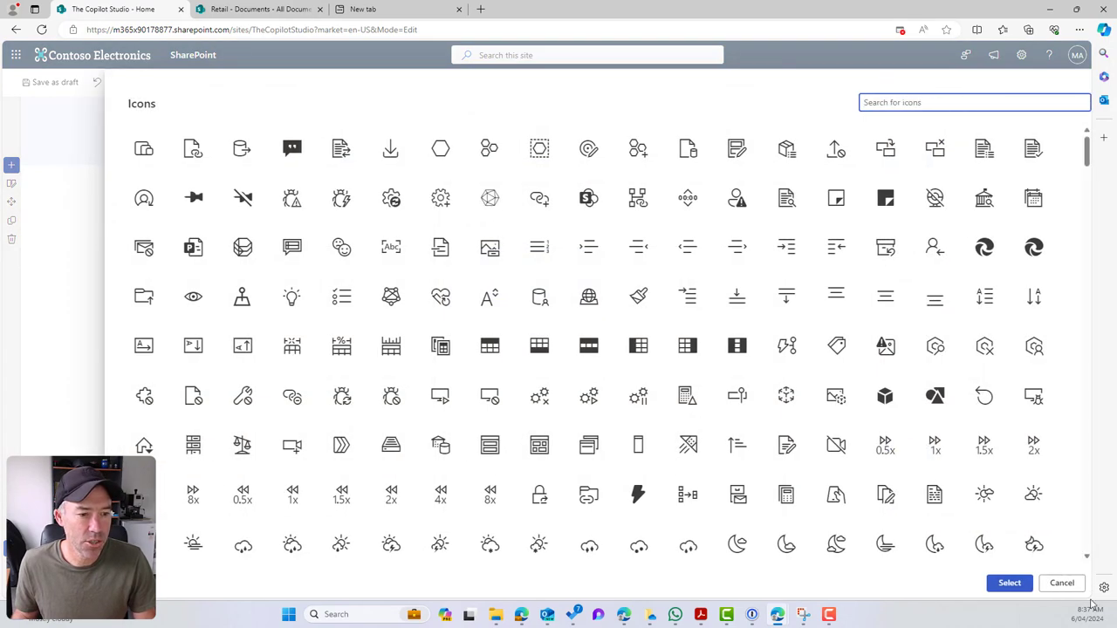
{"action": "key", "text": "Escape"}
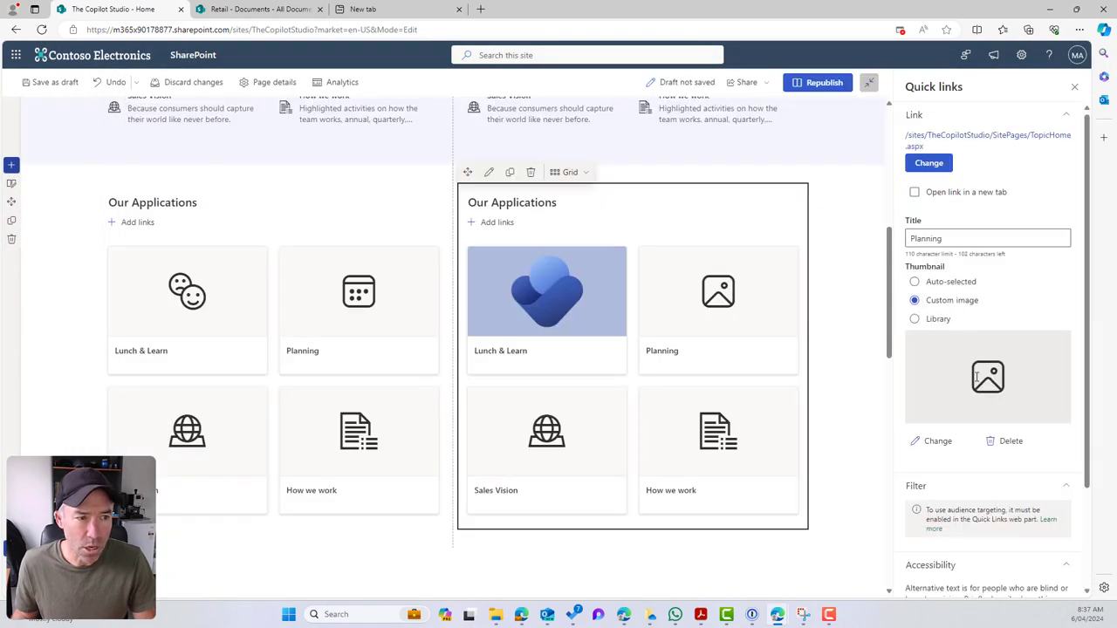
{"action": "left_click", "coordinate": [938, 441]}
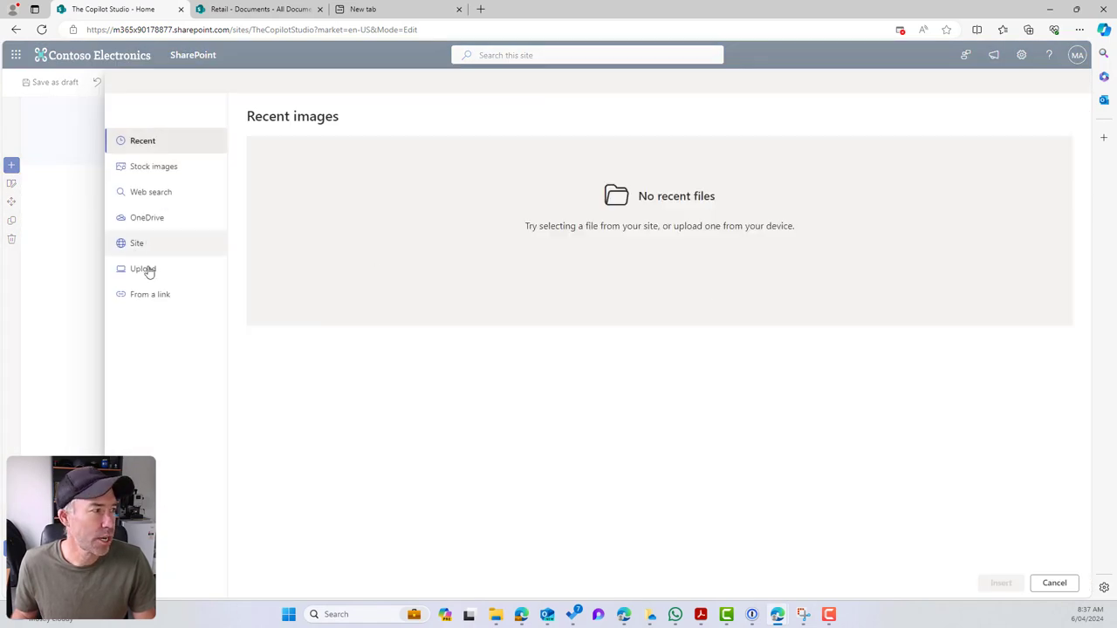
{"action": "left_click", "coordinate": [145, 270]}
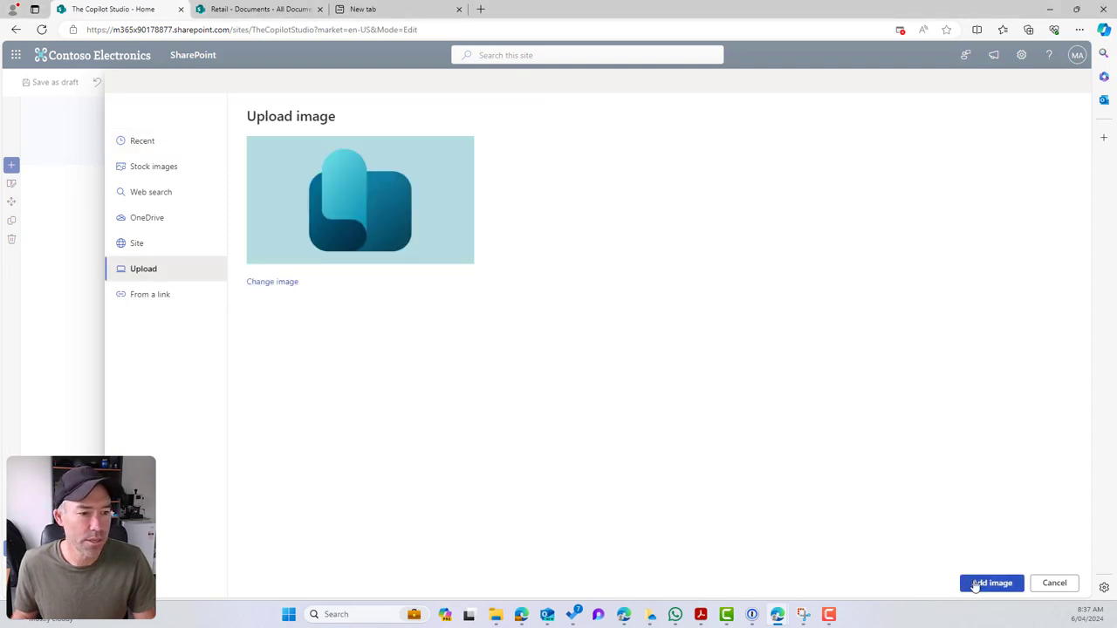
{"action": "left_click", "coordinate": [991, 583]}
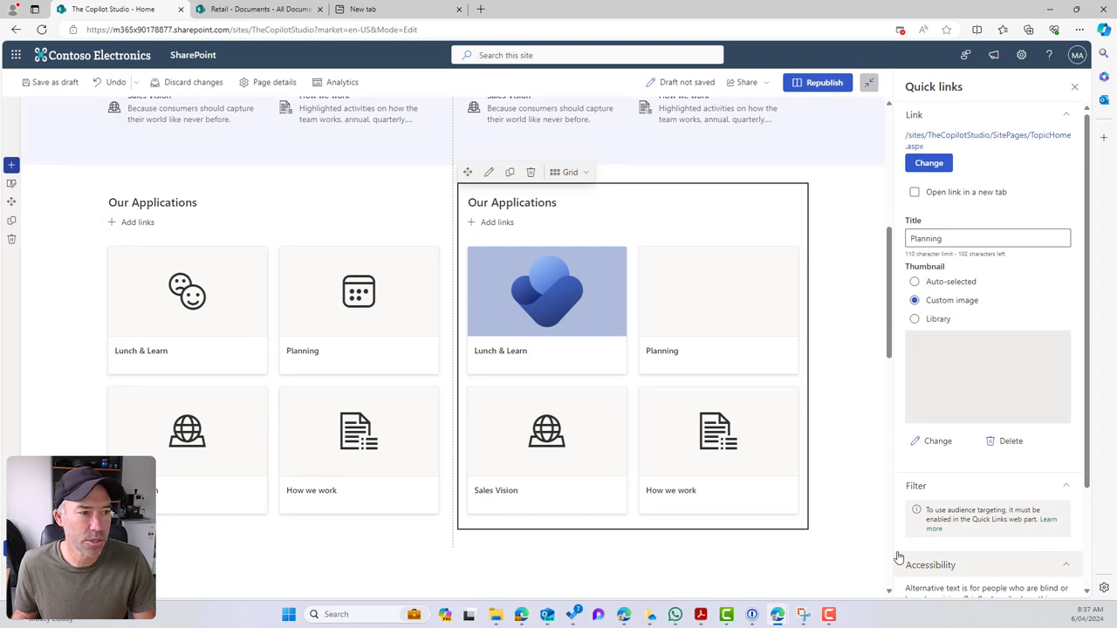
Switch the Sales Vision tile's thumbnail to an uploaded custom image.
{"action": "left_click", "coordinate": [549, 489]}
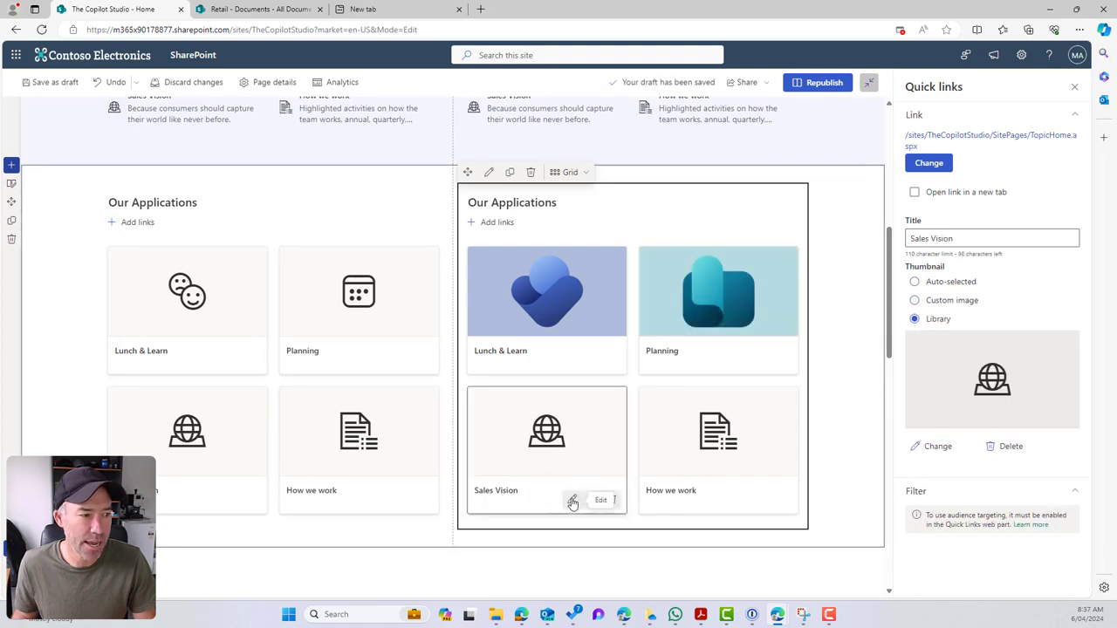
{"action": "left_click", "coordinate": [916, 300]}
{"action": "left_click", "coordinate": [934, 441]}
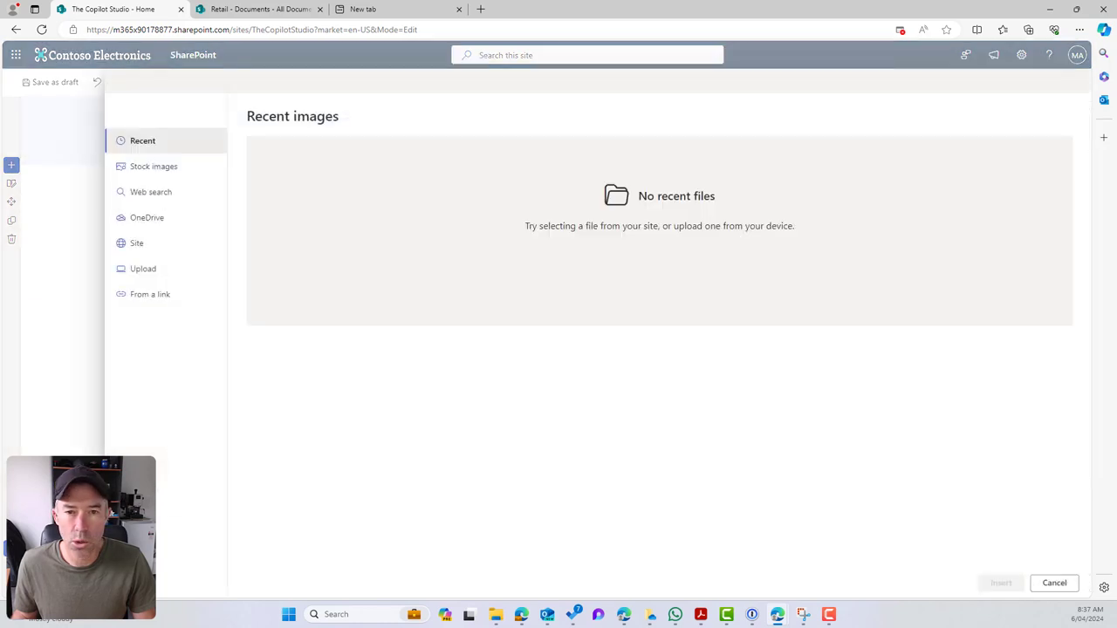
{"action": "left_click", "coordinate": [151, 272]}
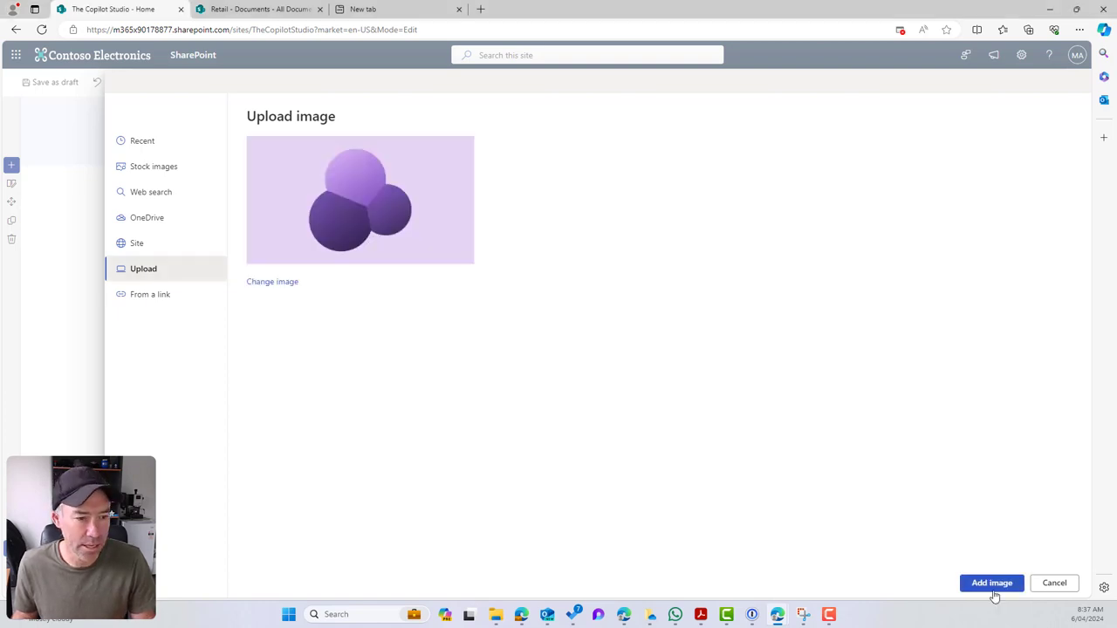
{"action": "left_click", "coordinate": [991, 583]}
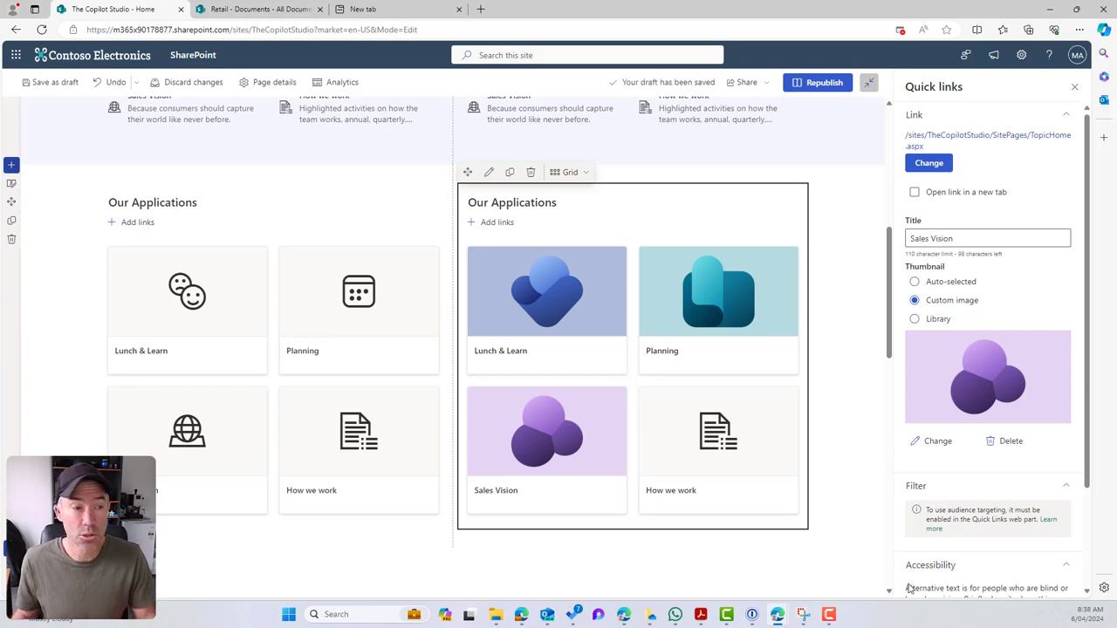
Give the How we work tile an uploaded custom image, then republish the page.
{"action": "left_click", "coordinate": [683, 437]}
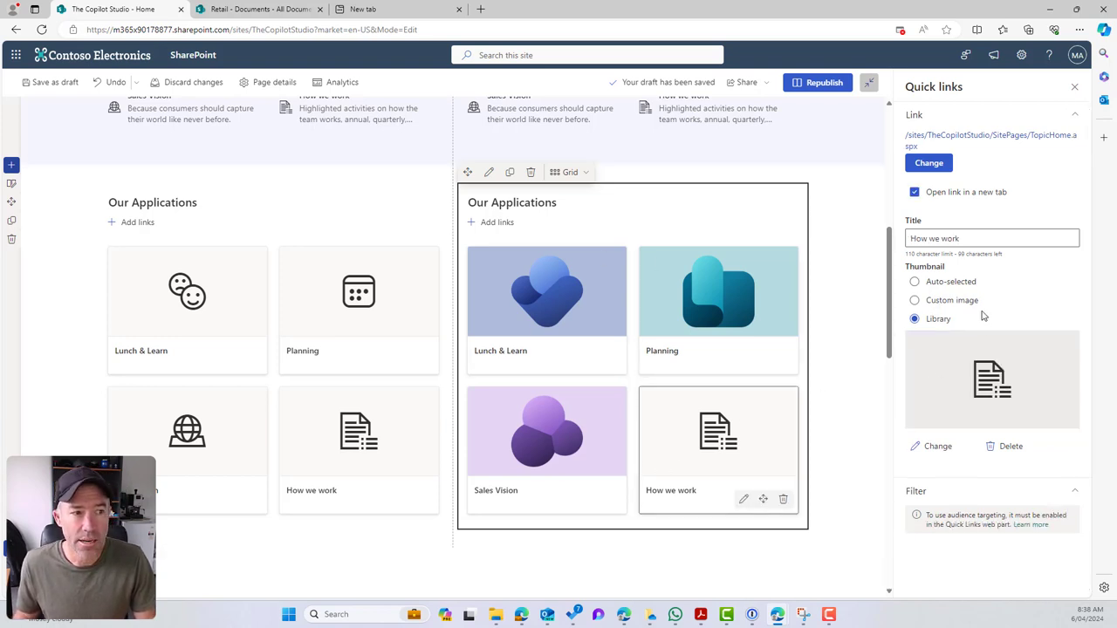
{"action": "left_click", "coordinate": [945, 302]}
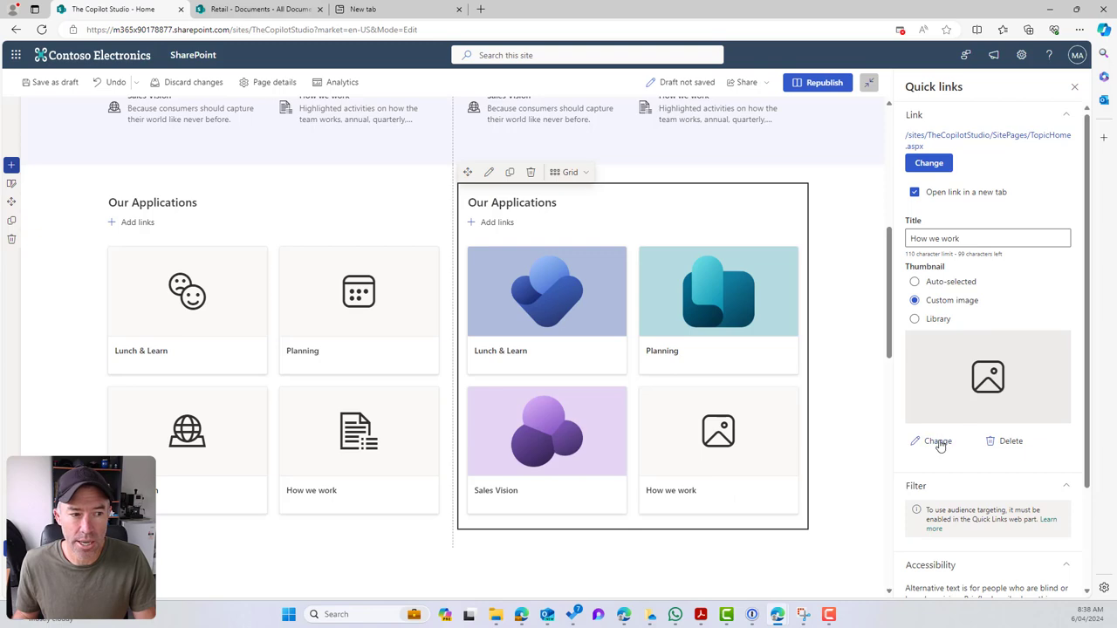
{"action": "left_click", "coordinate": [938, 445]}
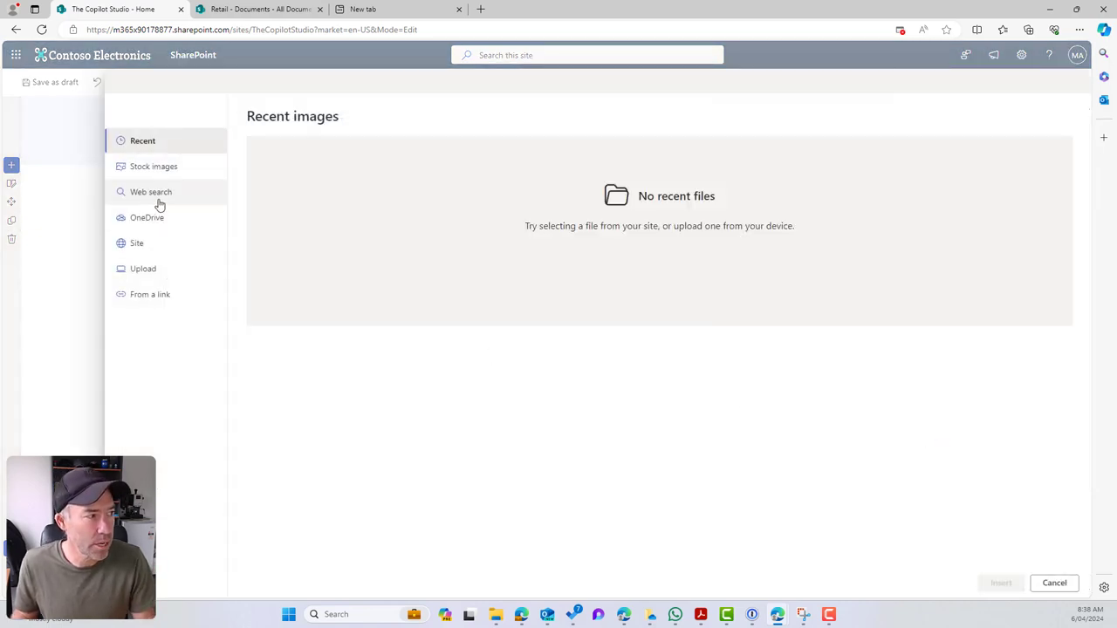
{"action": "left_click", "coordinate": [154, 271]}
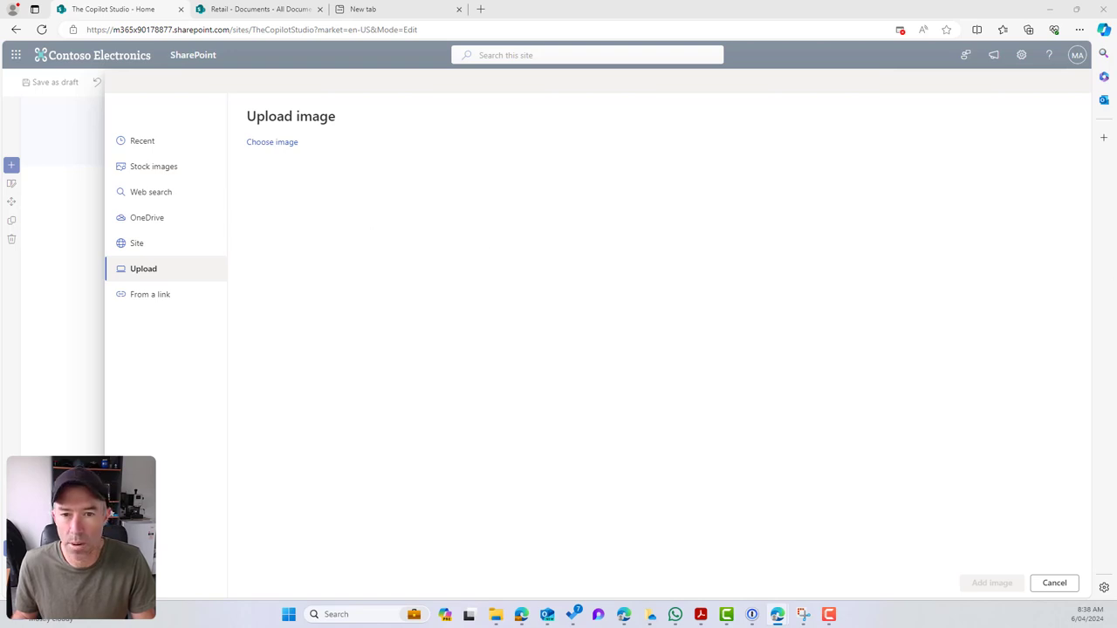
{"action": "left_click", "coordinate": [993, 582]}
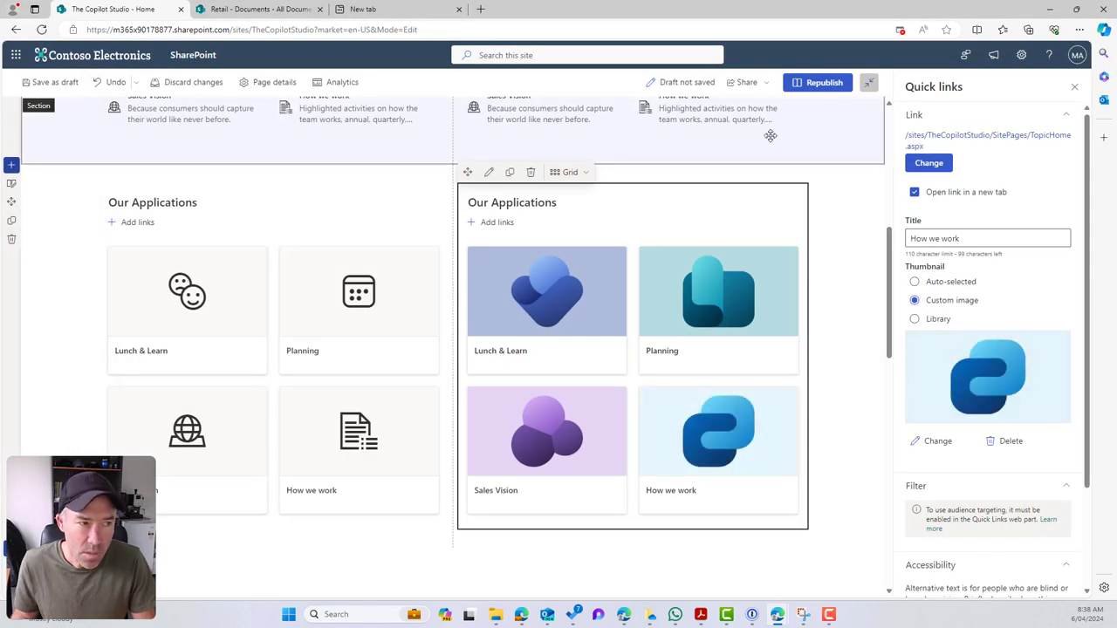
{"action": "left_click", "coordinate": [824, 82]}
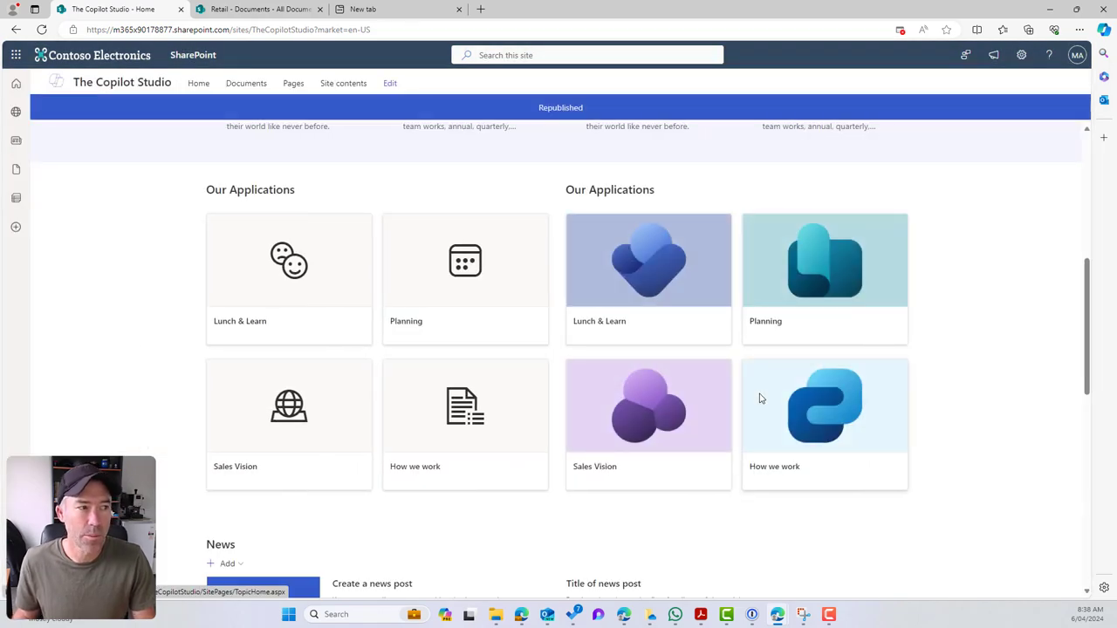
Scroll the republished page to compare the icon grid with the custom-image Our Applications grid.
{"action": "scroll", "coordinate": [782, 397], "scroll_direction": "up", "scroll_amount": 5}
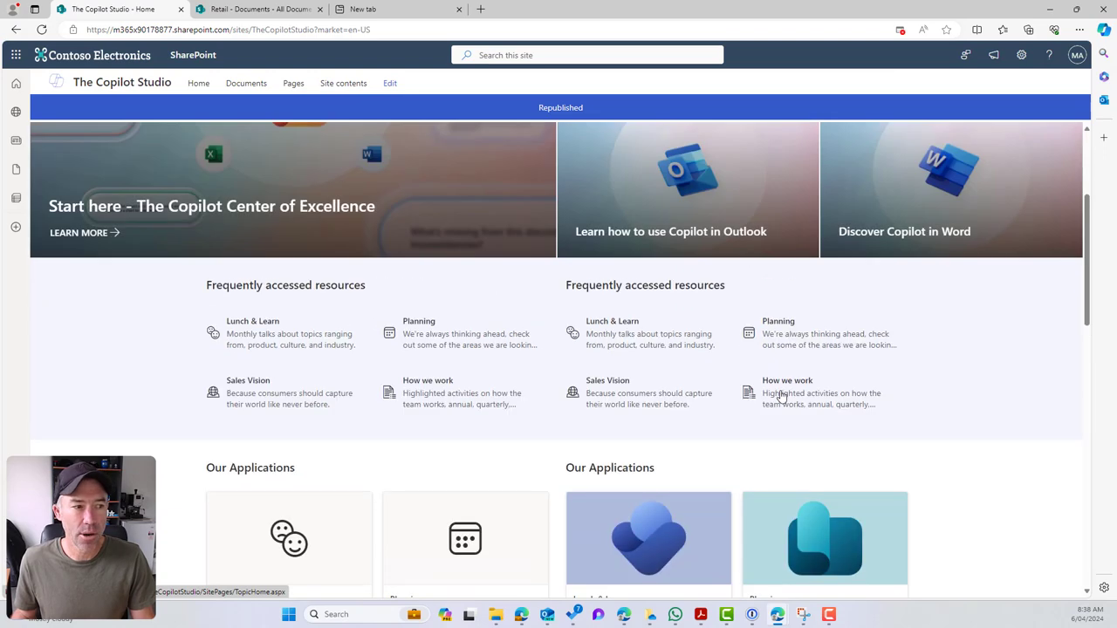
{"action": "scroll", "coordinate": [782, 397], "scroll_direction": "down", "scroll_amount": 3}
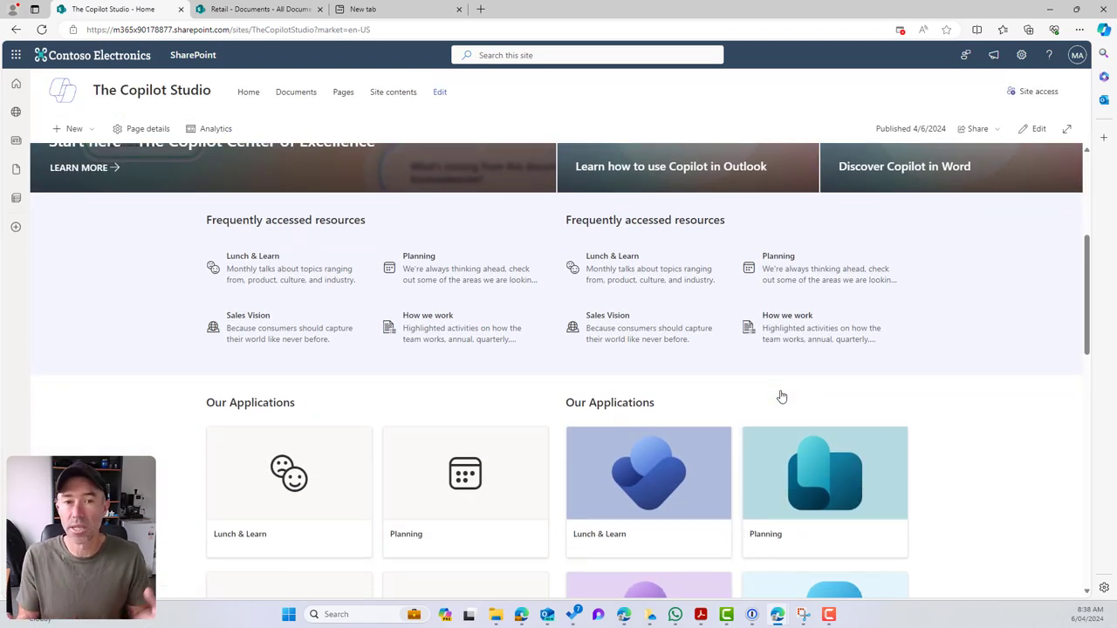
{"action": "scroll", "coordinate": [778, 399], "scroll_direction": "down", "scroll_amount": 2}
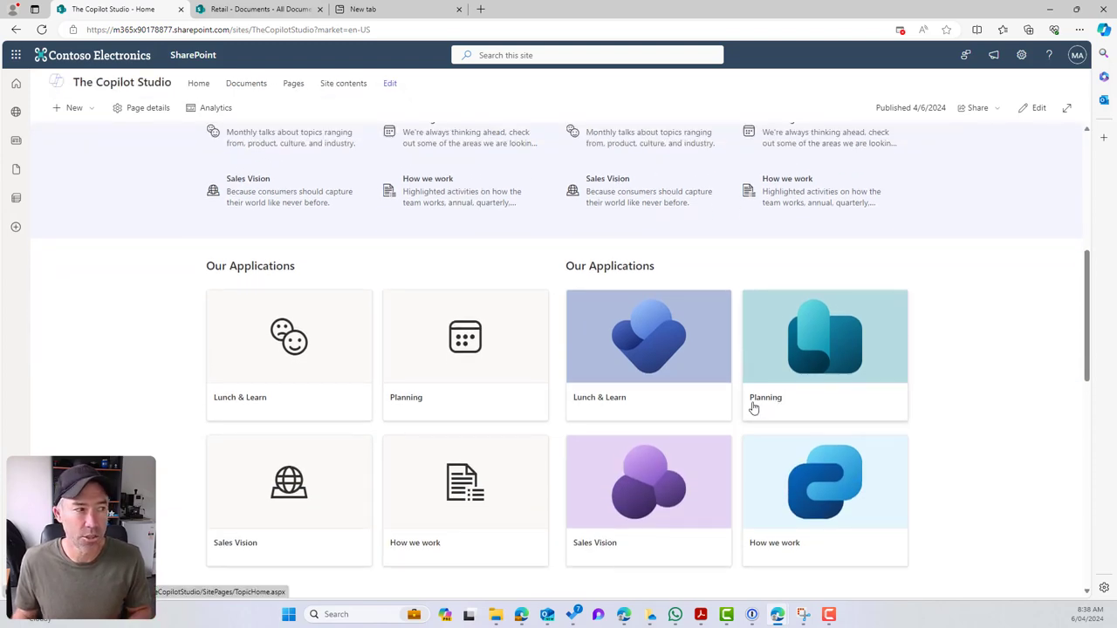
{"action": "scroll", "coordinate": [749, 407], "scroll_direction": "up", "scroll_amount": 4}
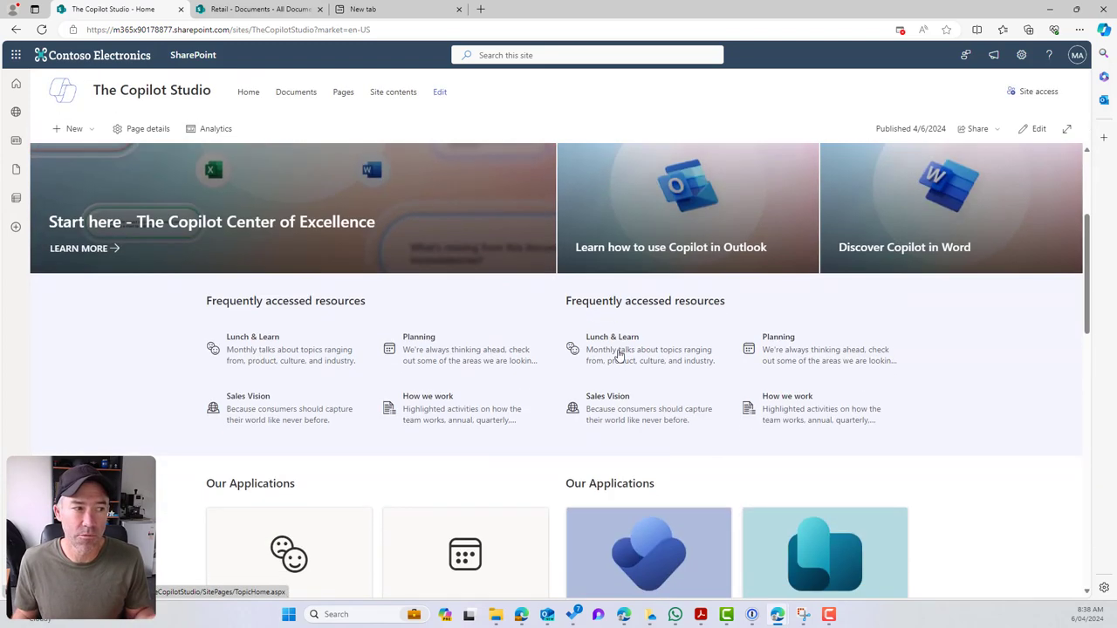
{"action": "scroll", "coordinate": [619, 349], "scroll_direction": "down", "scroll_amount": 3}
{"action": "scroll", "coordinate": [620, 349], "scroll_direction": "down", "scroll_amount": 2}
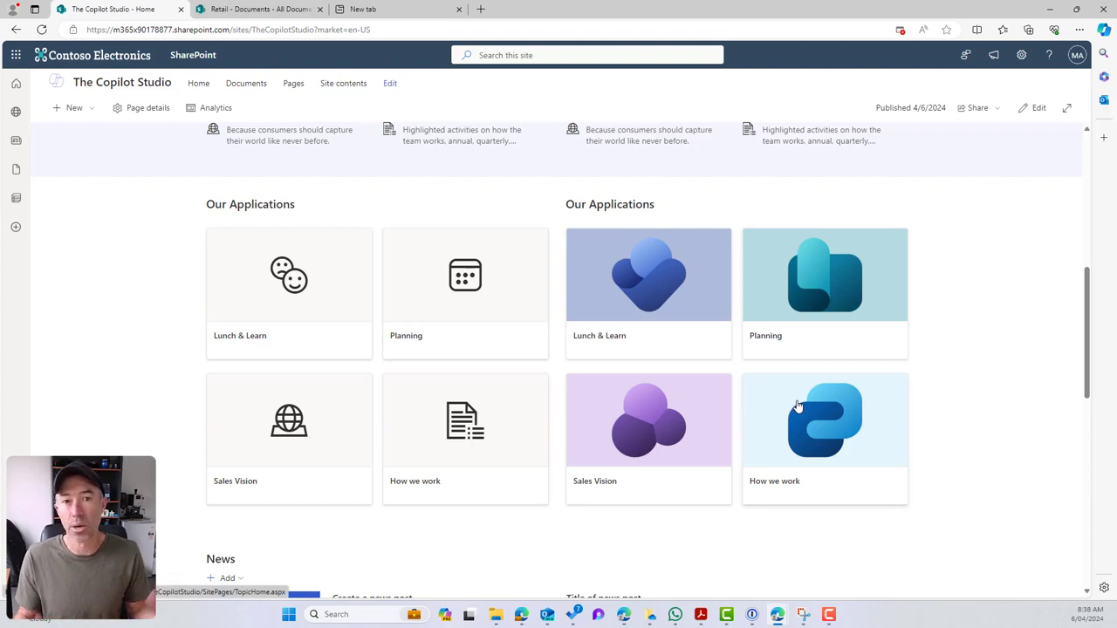
{"action": "scroll", "coordinate": [797, 406], "scroll_direction": "up", "scroll_amount": 2}
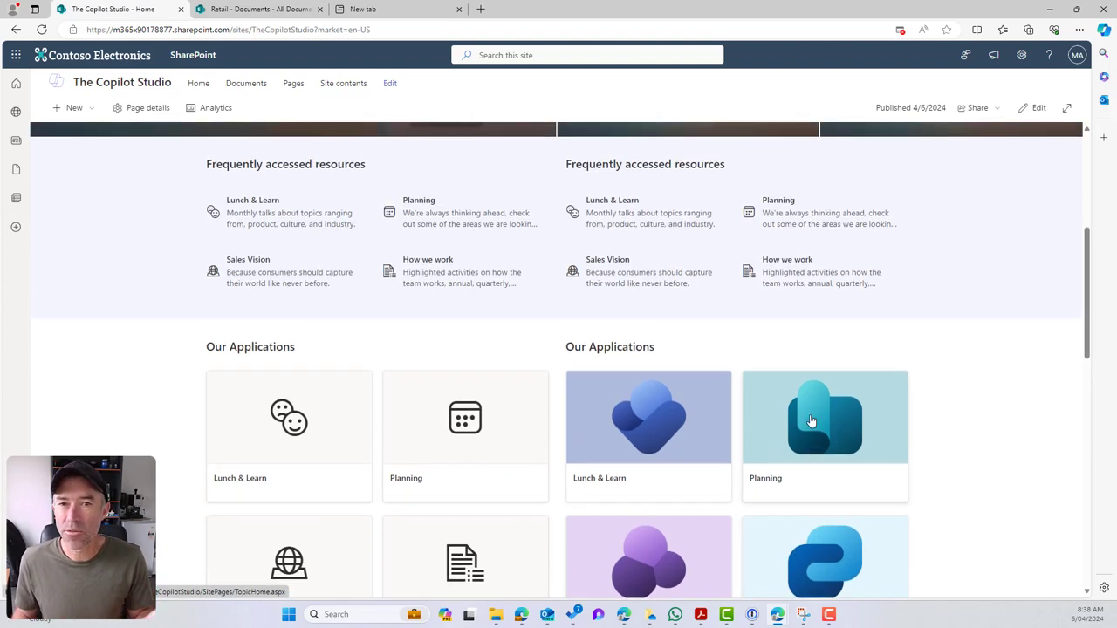